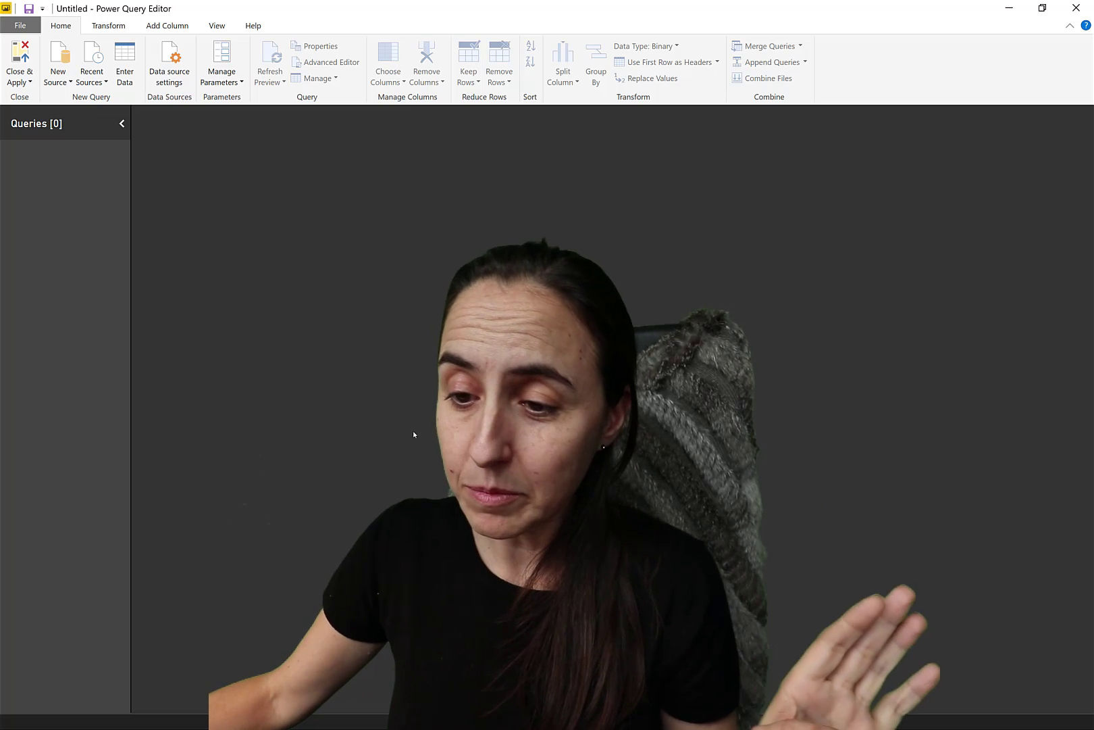
- Connect to the "Bulk import in Power BI (part2)" folder as a new source and load its file list as a query
click(56, 81)
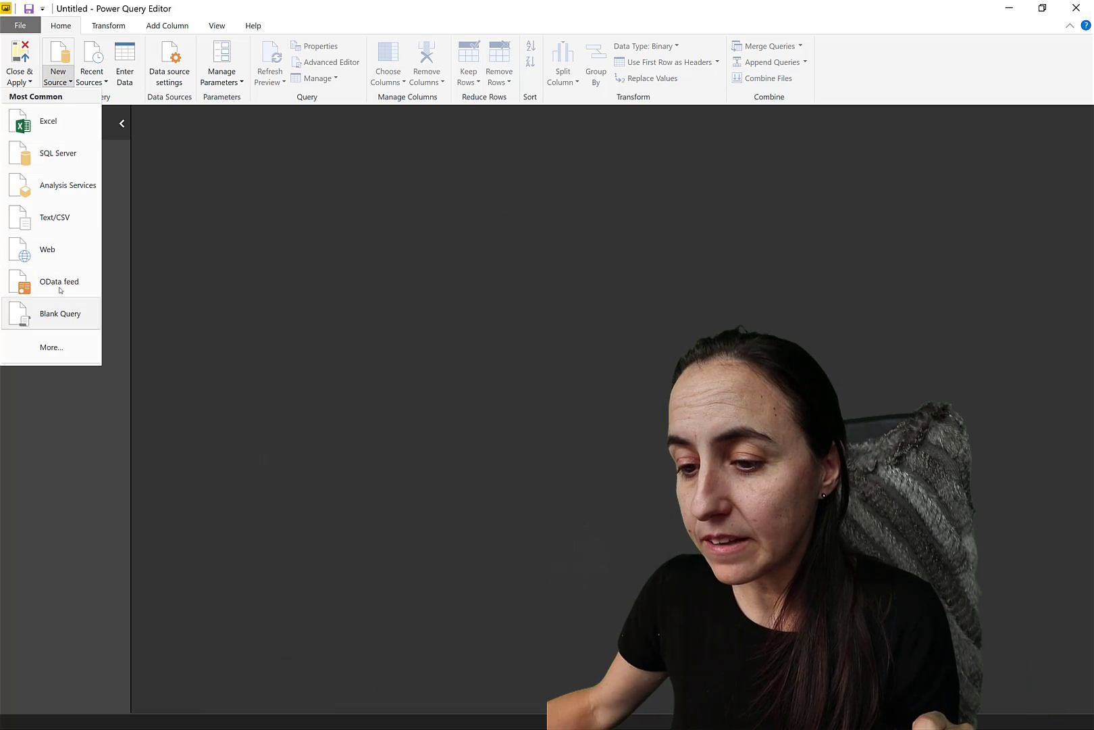
click(59, 347)
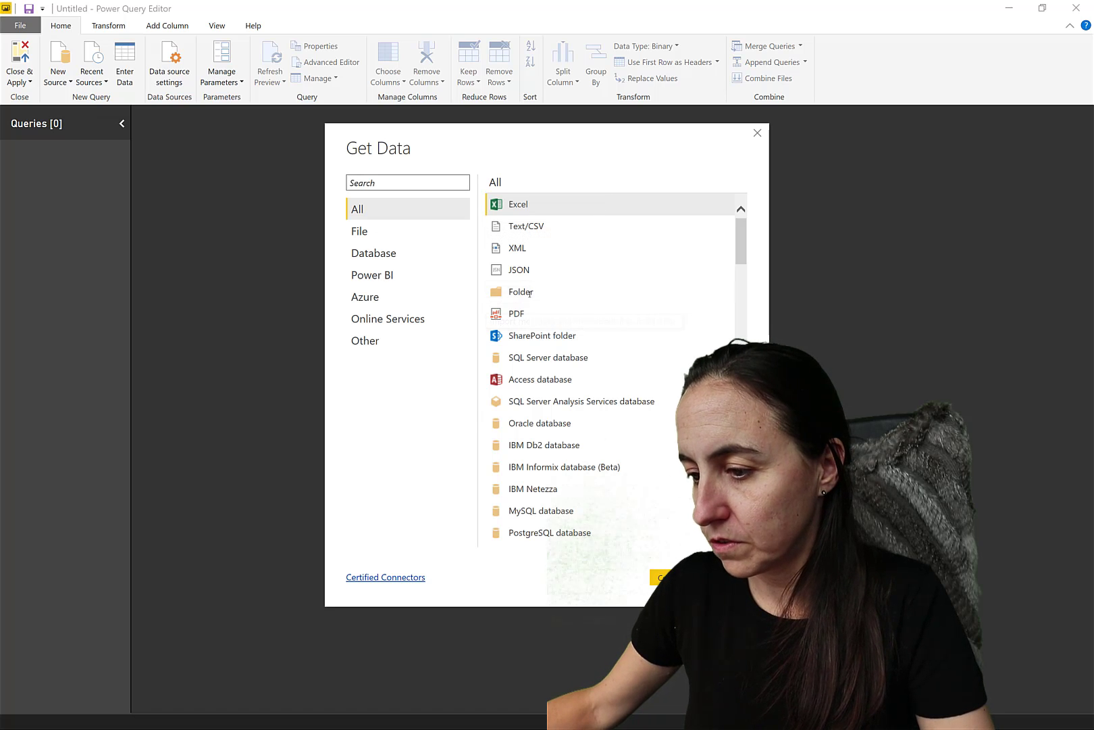
click(513, 294)
click(666, 577)
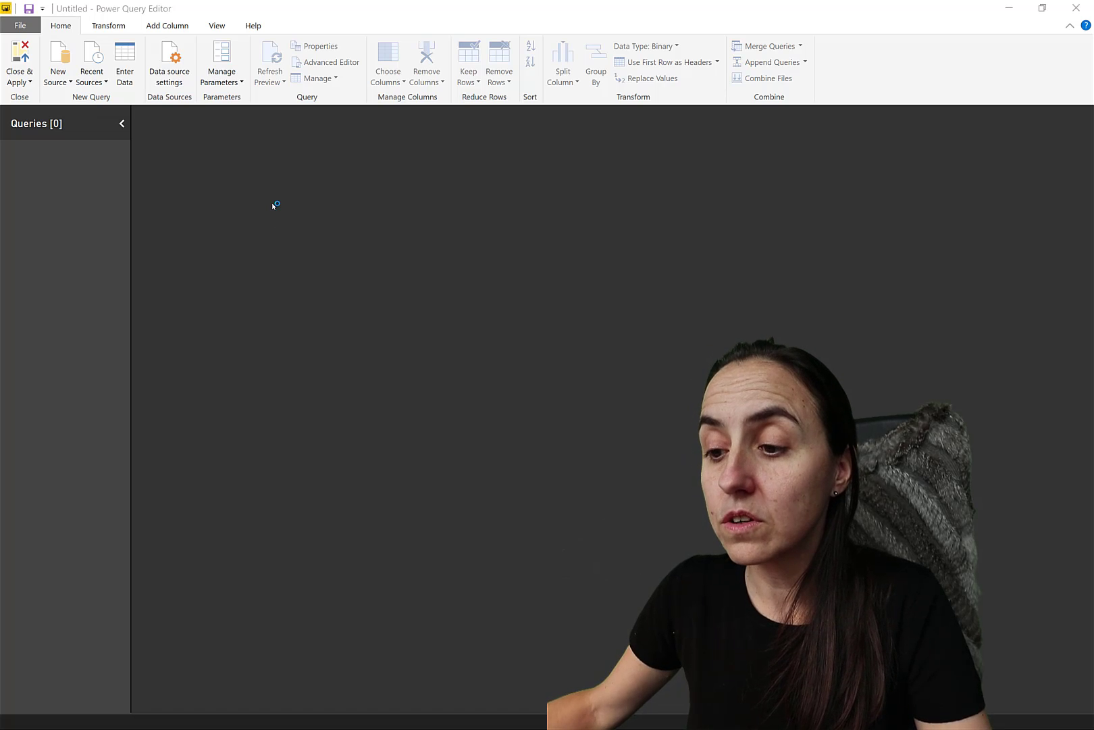
key(ctrl+v)
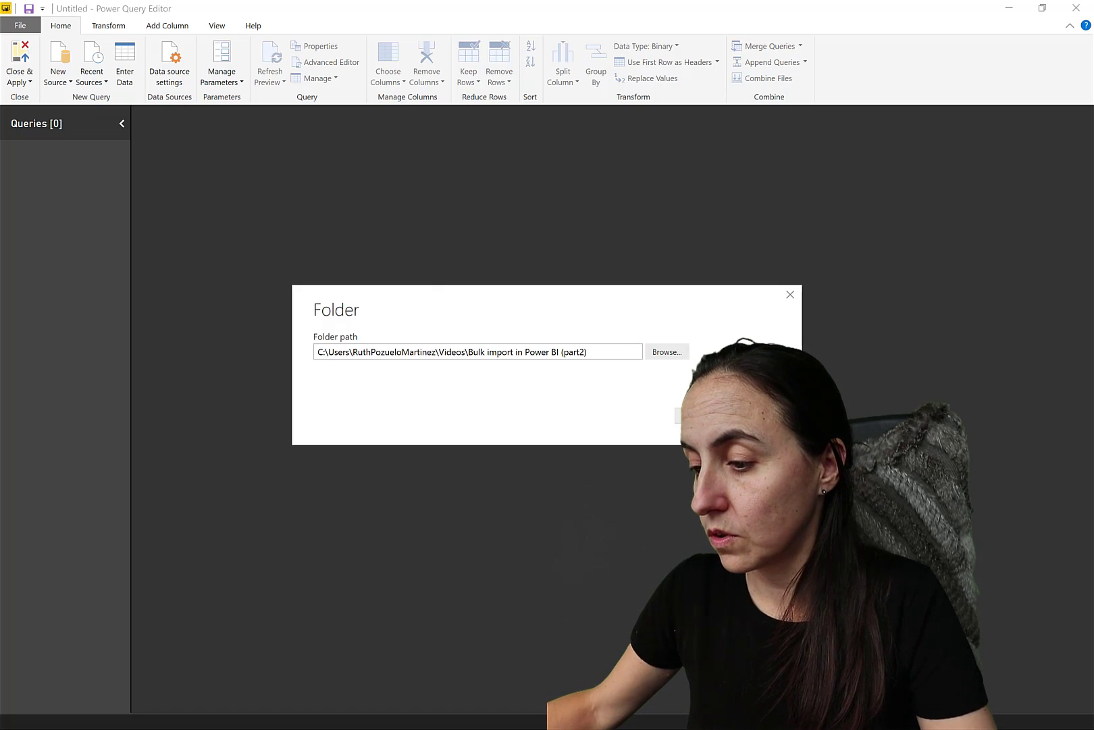
key(Return)
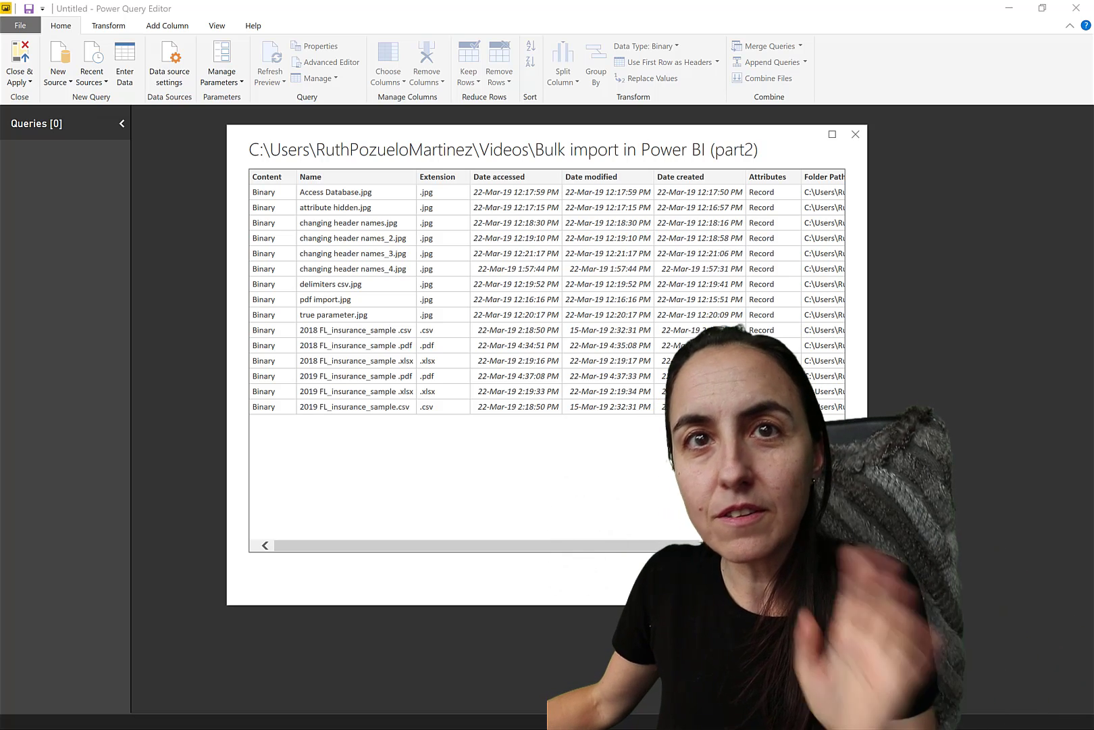
key(Escape)
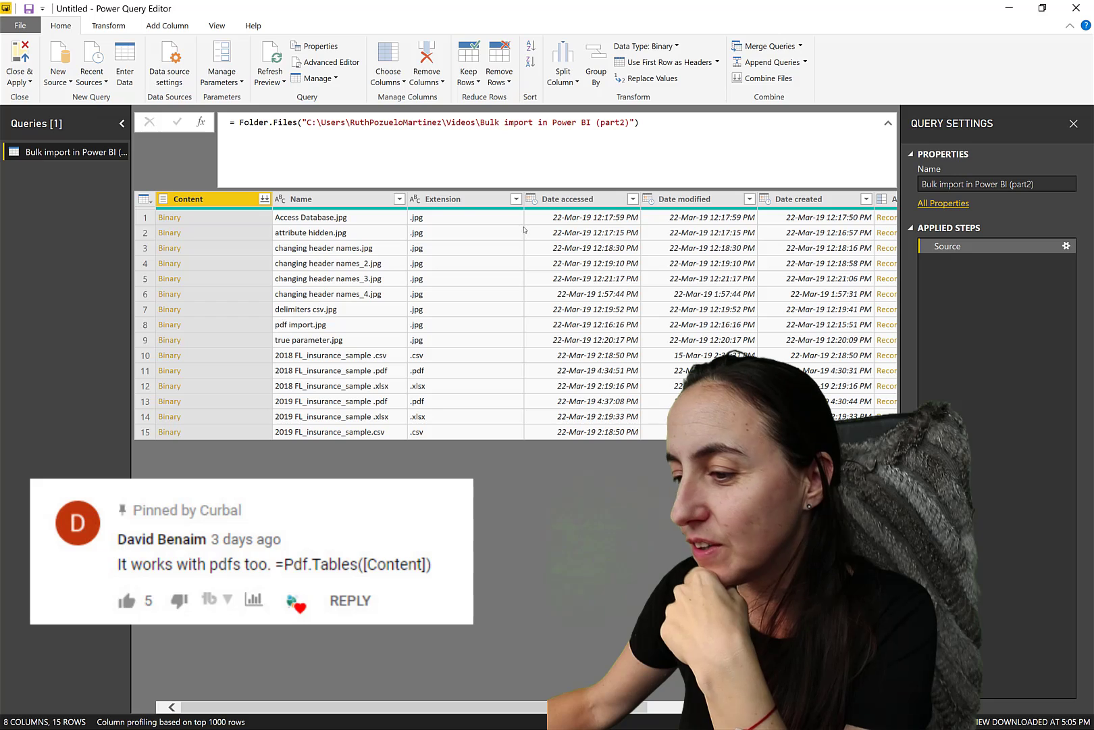
- Filter the Extension column to keep only the .pdf files
click(516, 199)
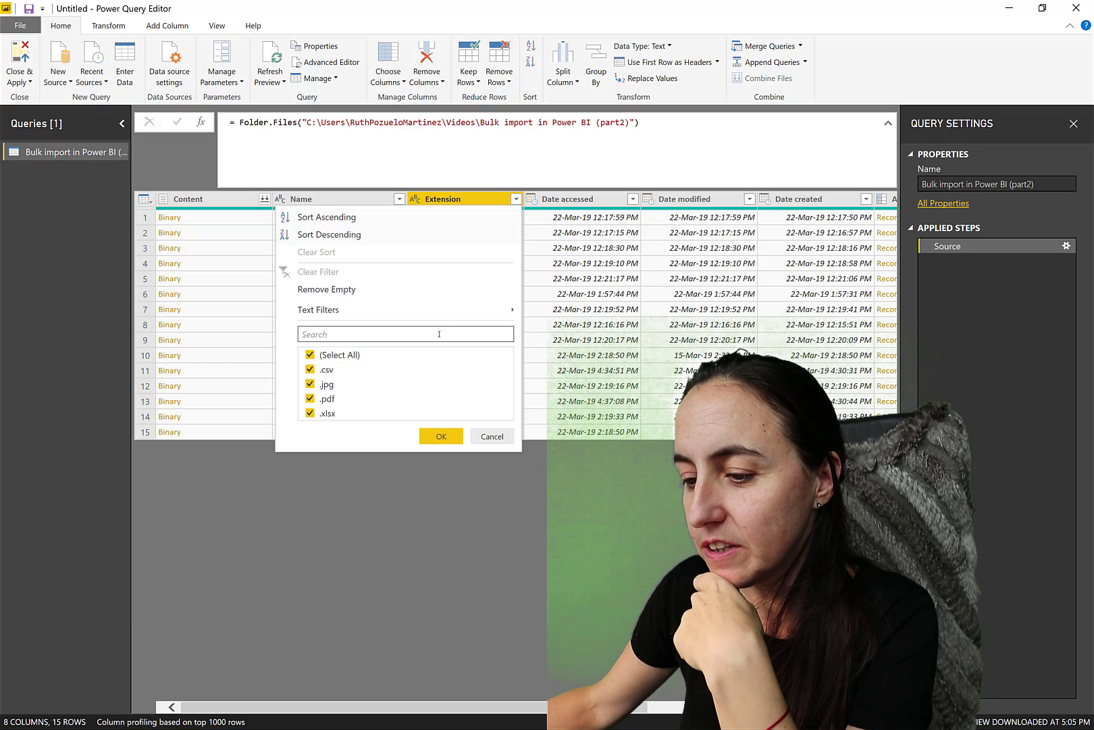
click(337, 355)
click(327, 399)
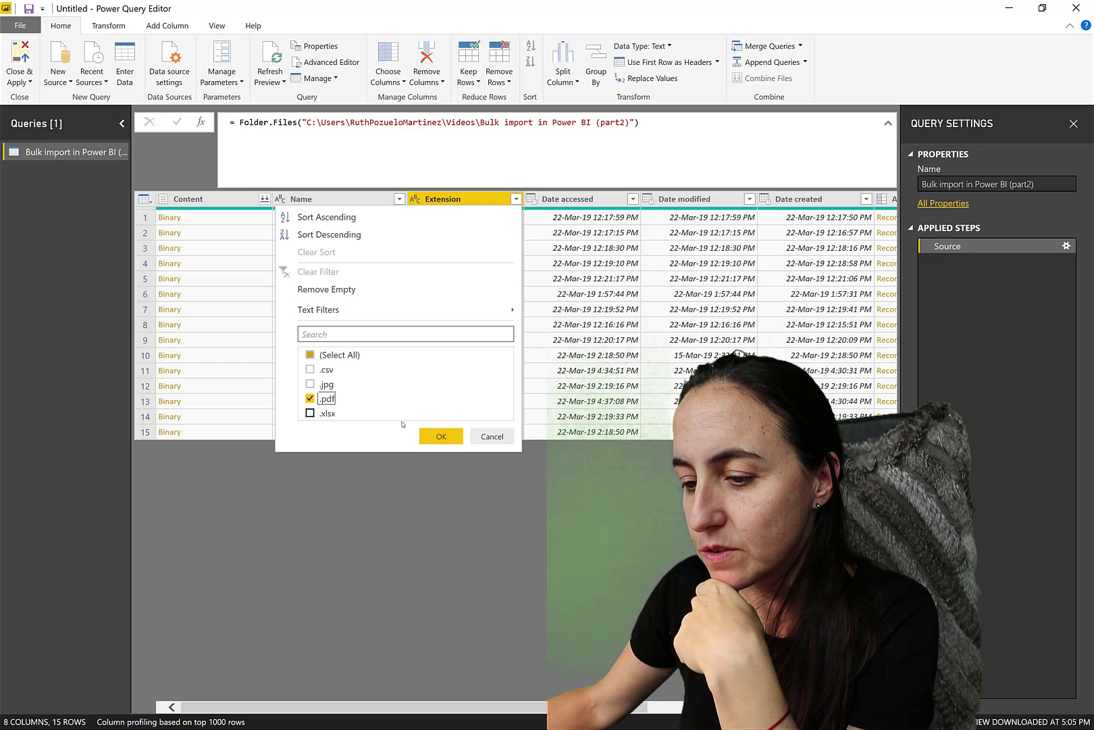
click(438, 436)
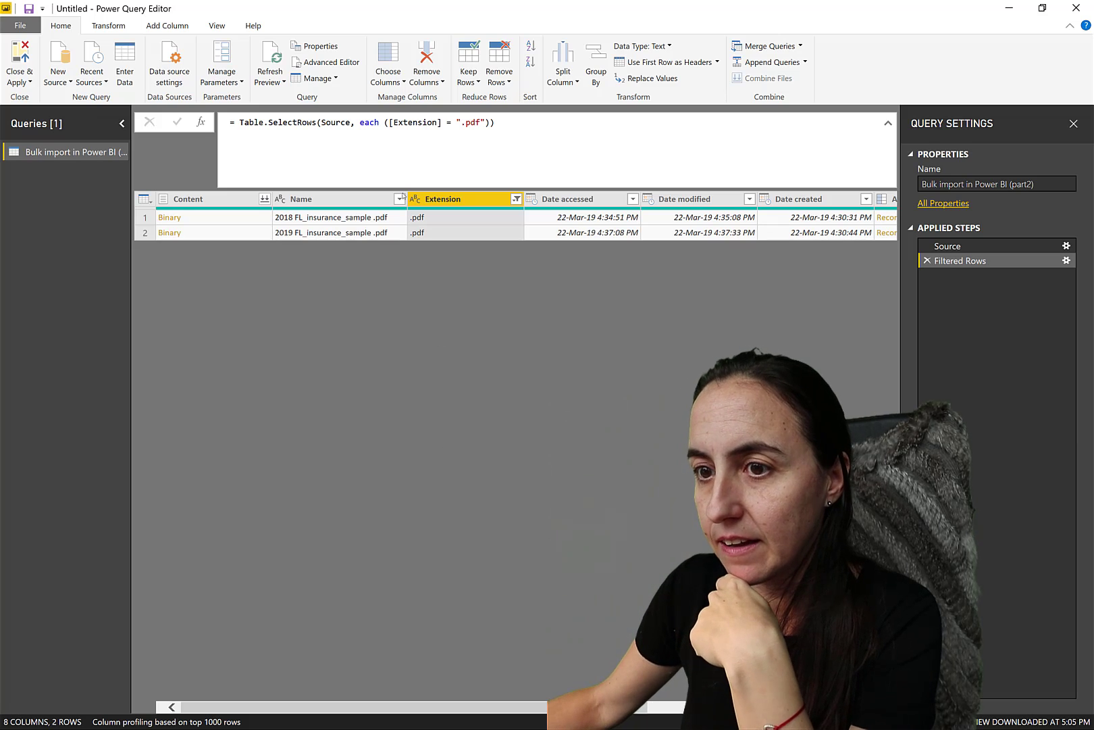
- Switch to the browser and read the Pdf.Tables documentation, covering its syntax, optional record fields such as MultiPageTables, and the example
key(alt+Tab)
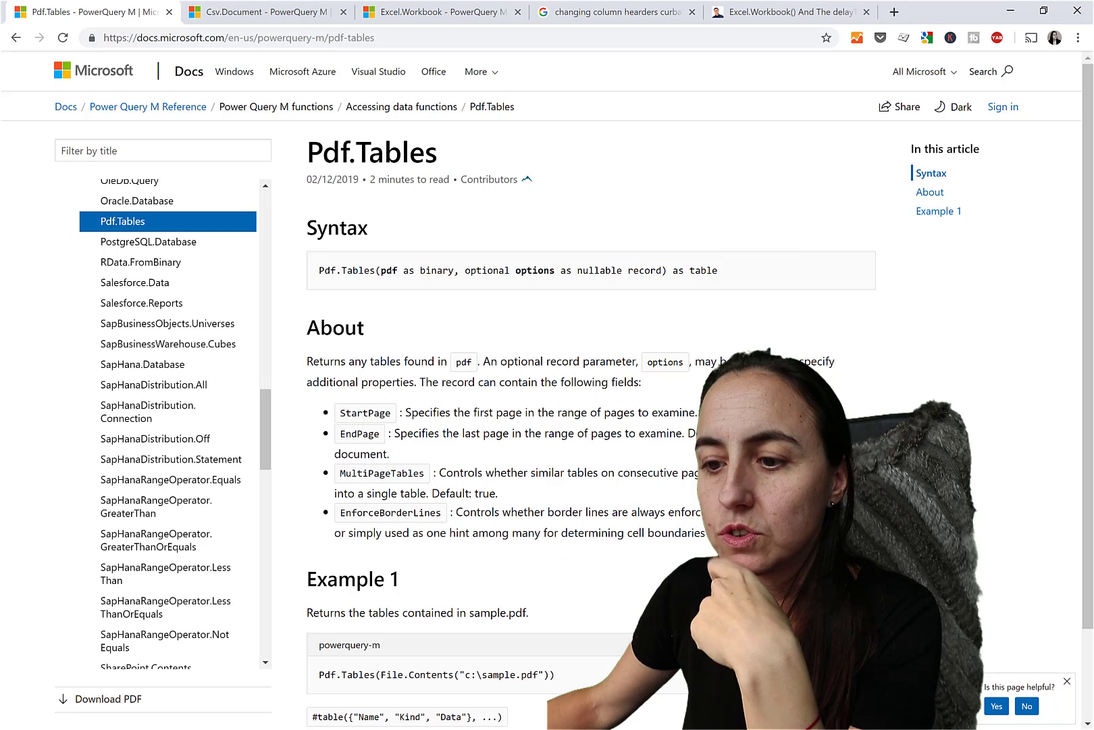
scroll(578, 418, down, 3)
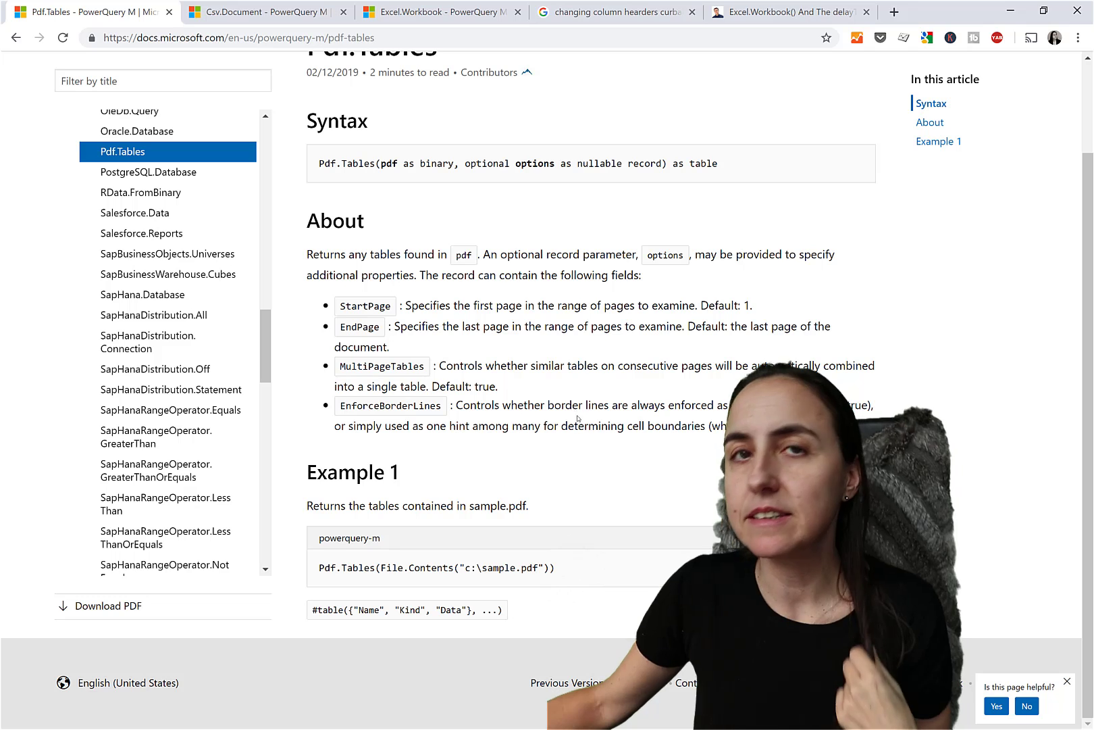
scroll(325, 269, up, 3)
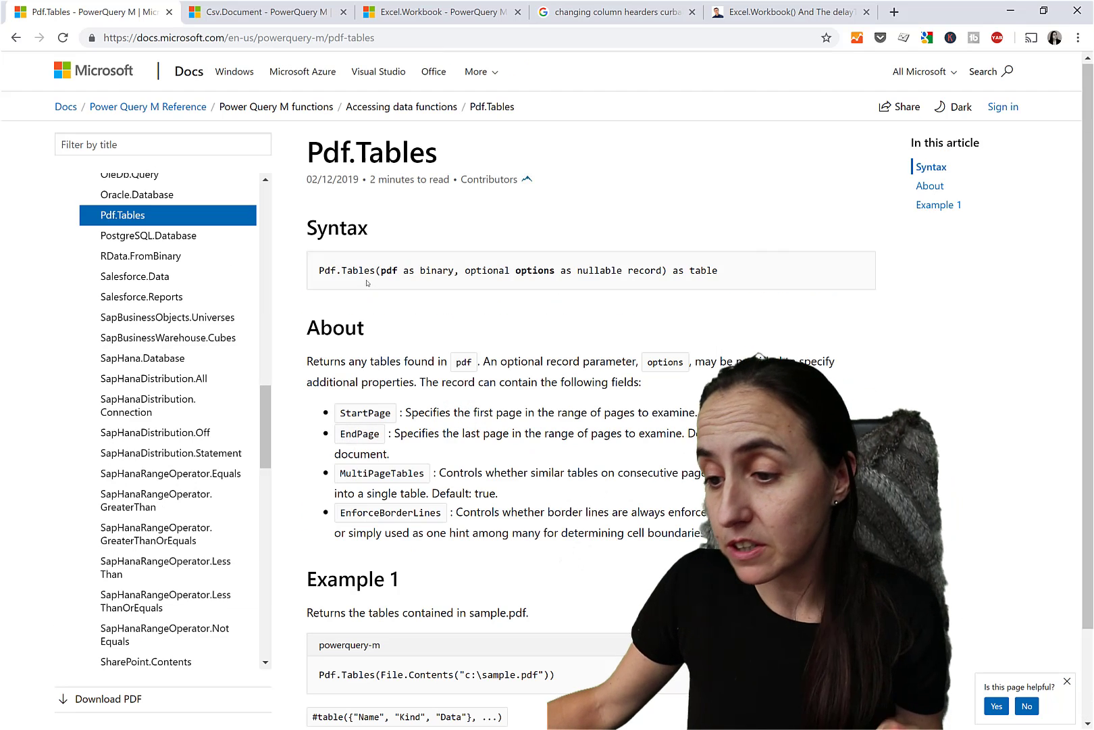
drag(405, 267, 366, 328)
click(504, 284)
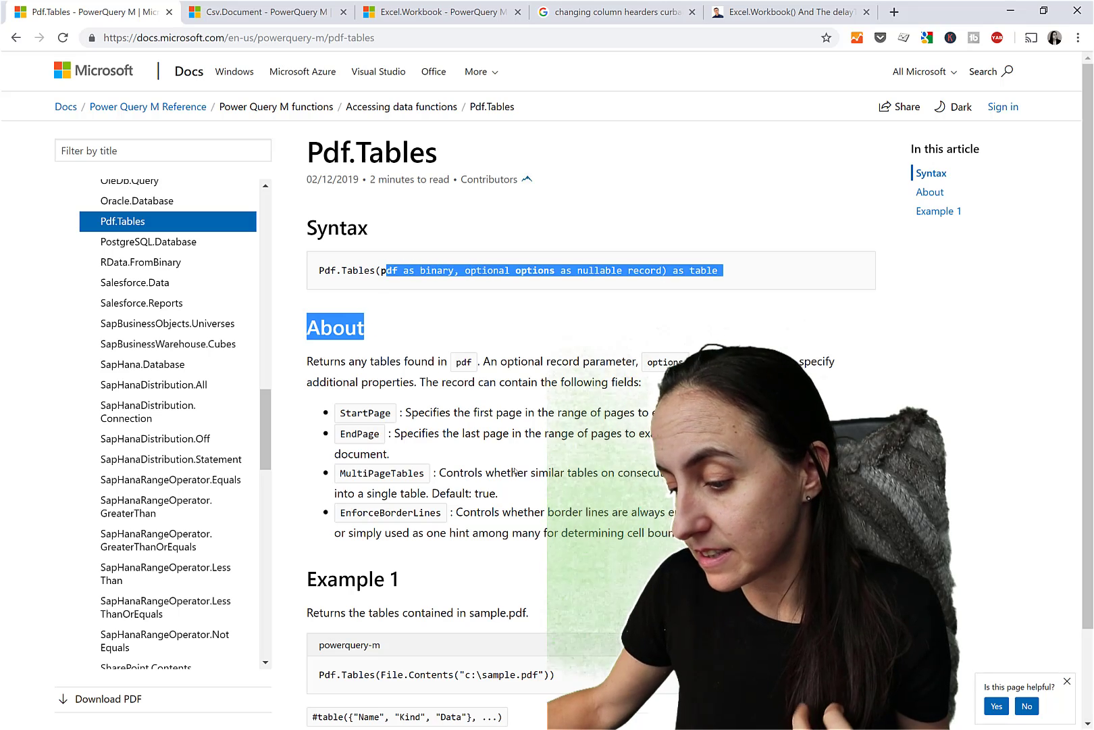
scroll(542, 597, down, 3)
drag(555, 568, 331, 568)
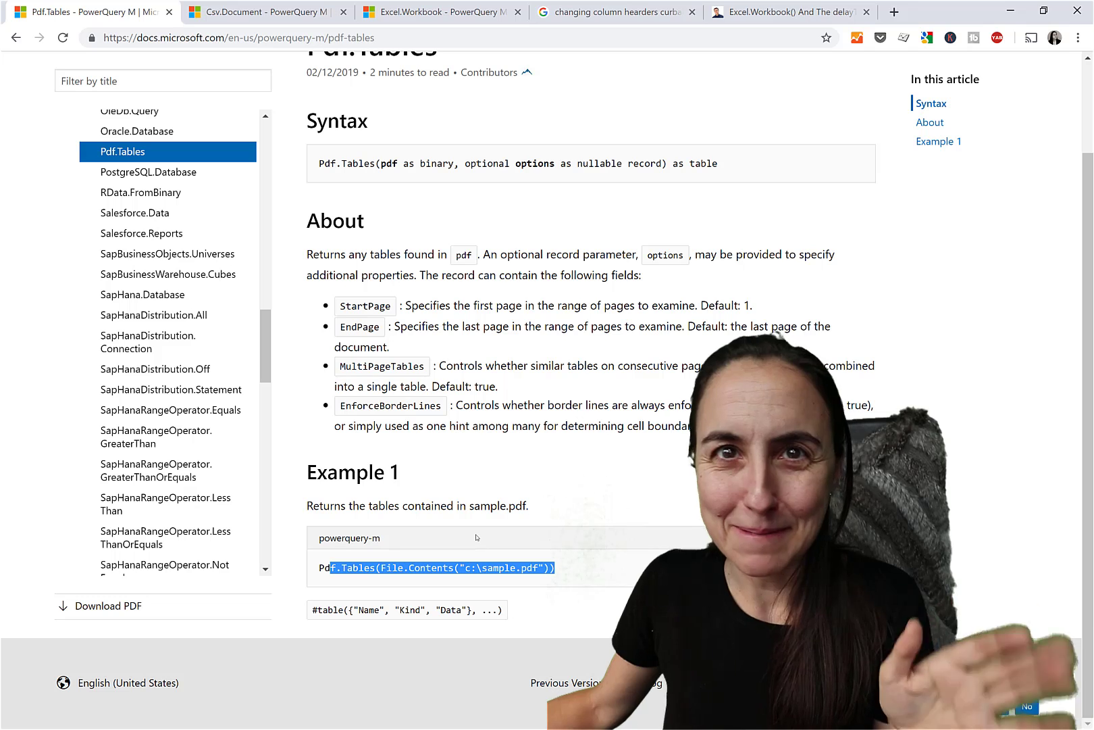
drag(476, 163, 657, 163)
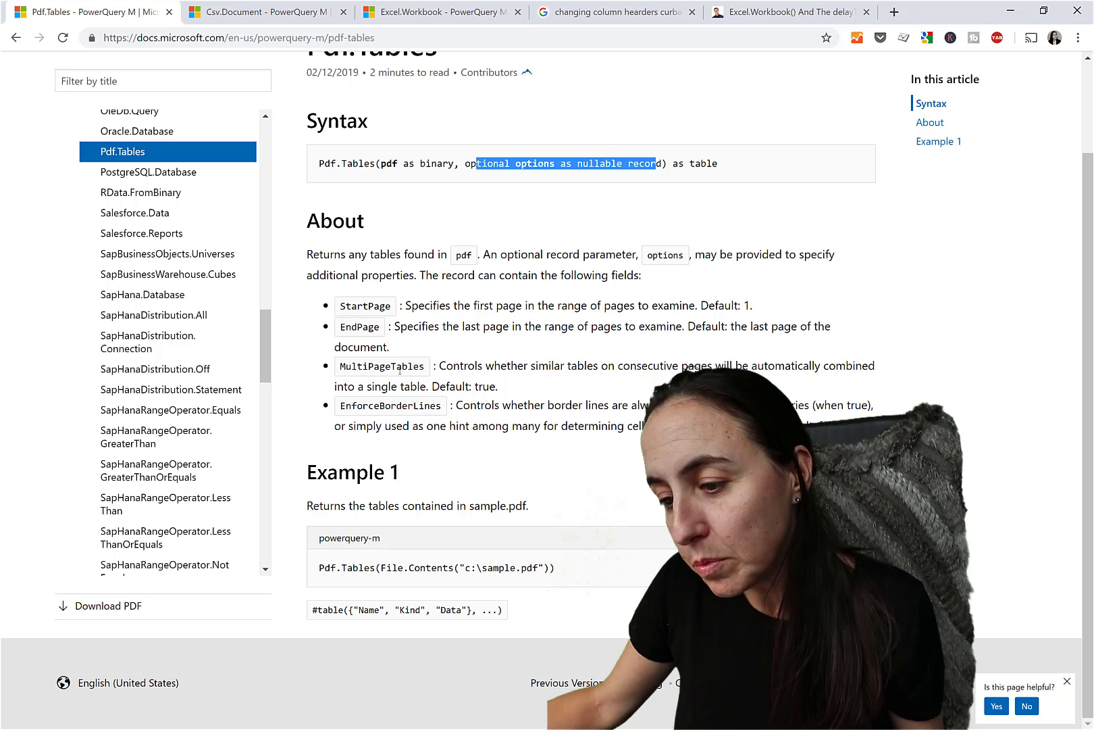
drag(367, 366, 653, 365)
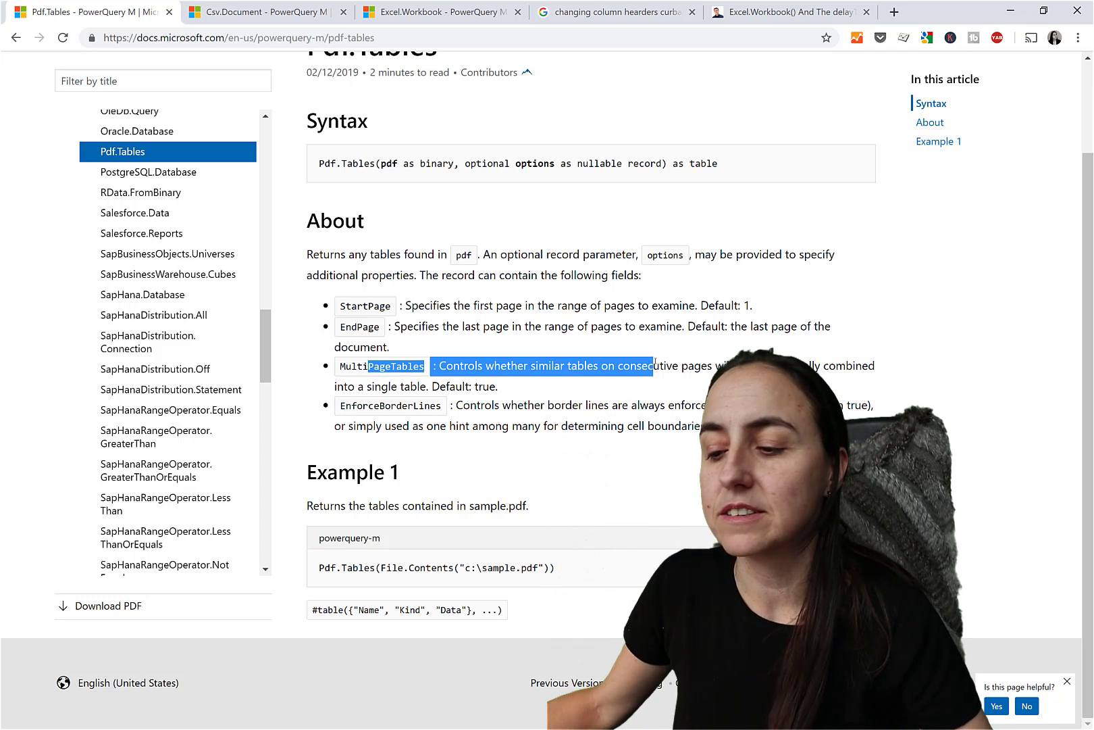
drag(341, 306, 390, 327)
drag(584, 366, 587, 365)
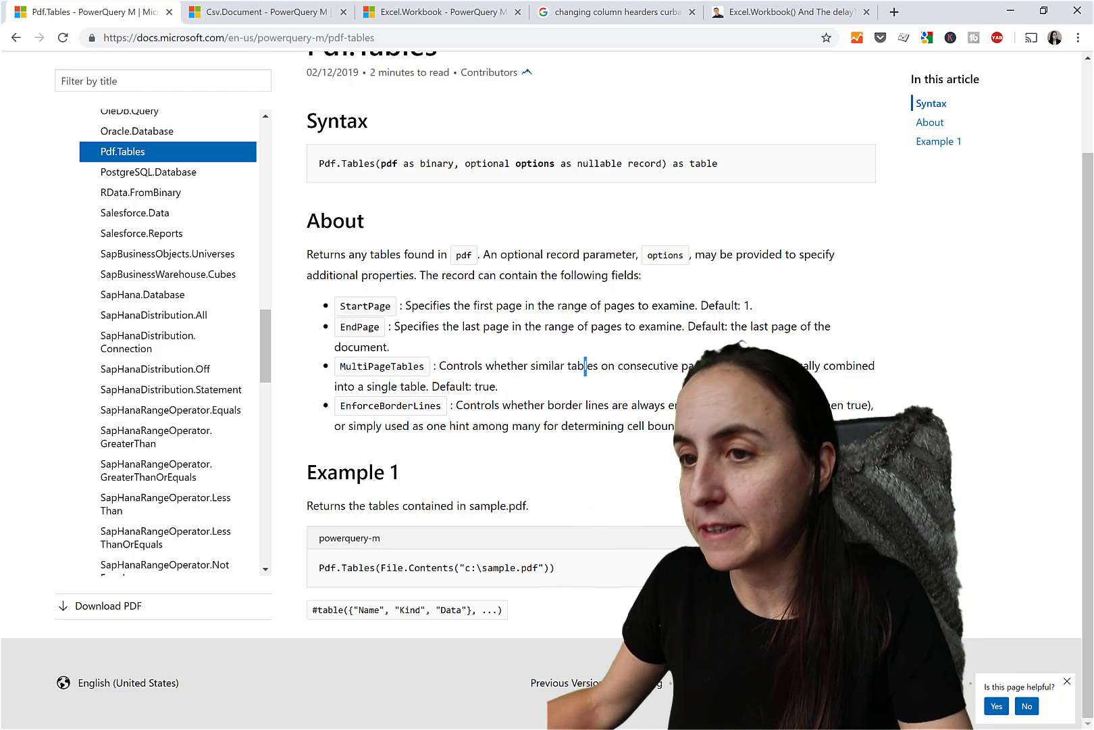
- Return to Power Query Editor and start a custom column with the formula Pdf.Tables([Content])
key(alt+Tab)
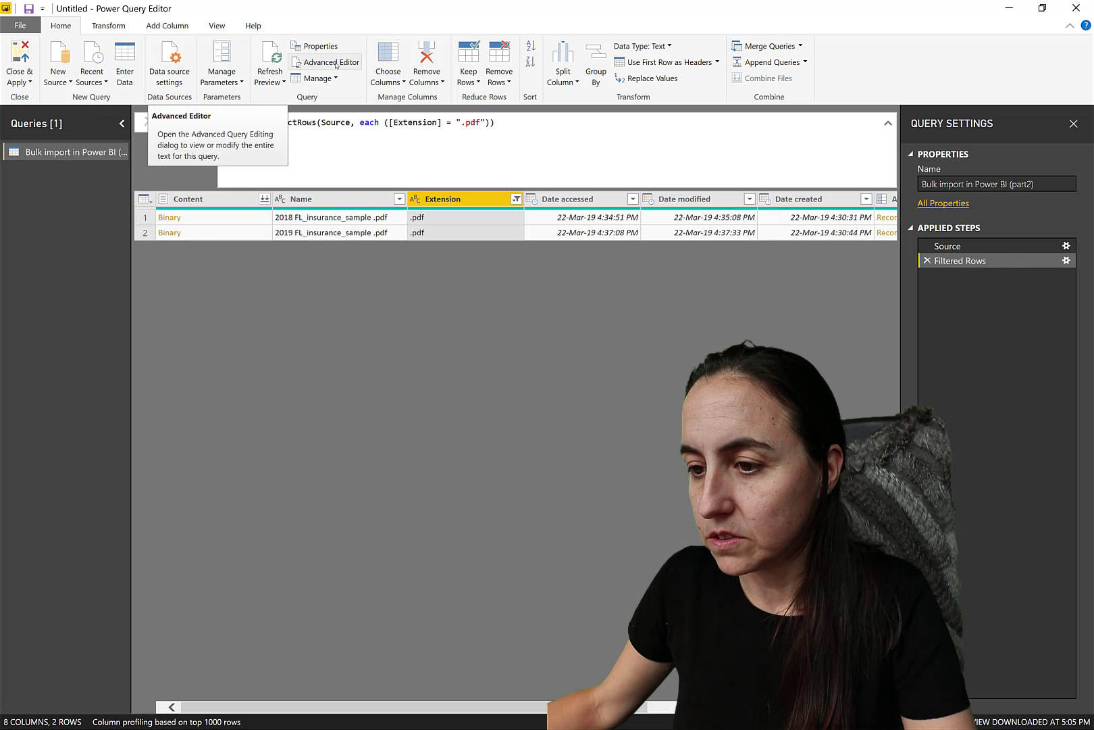
click(168, 26)
click(73, 56)
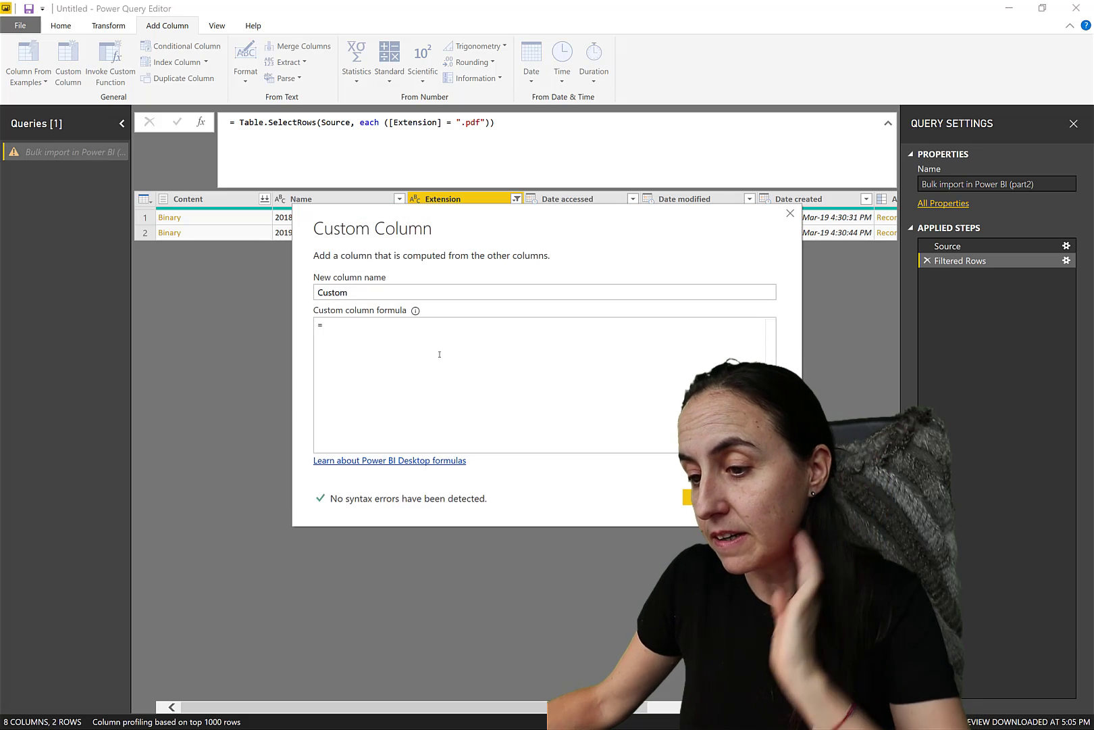
text(Pdf.Tables)
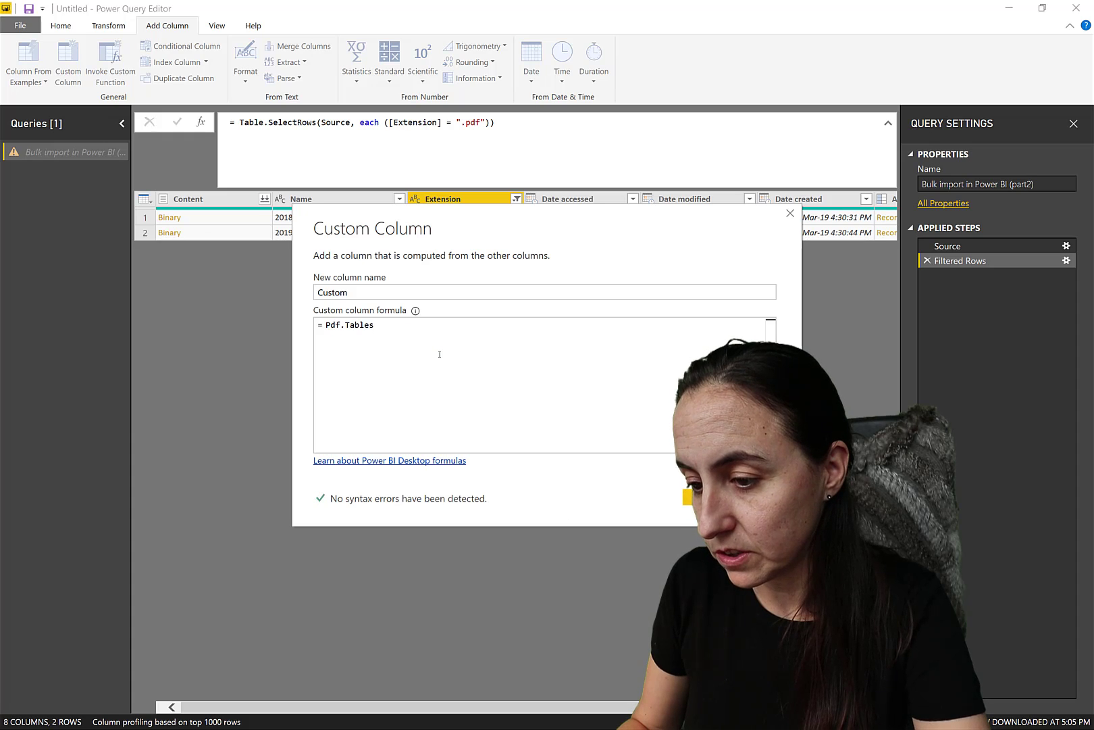
text(()
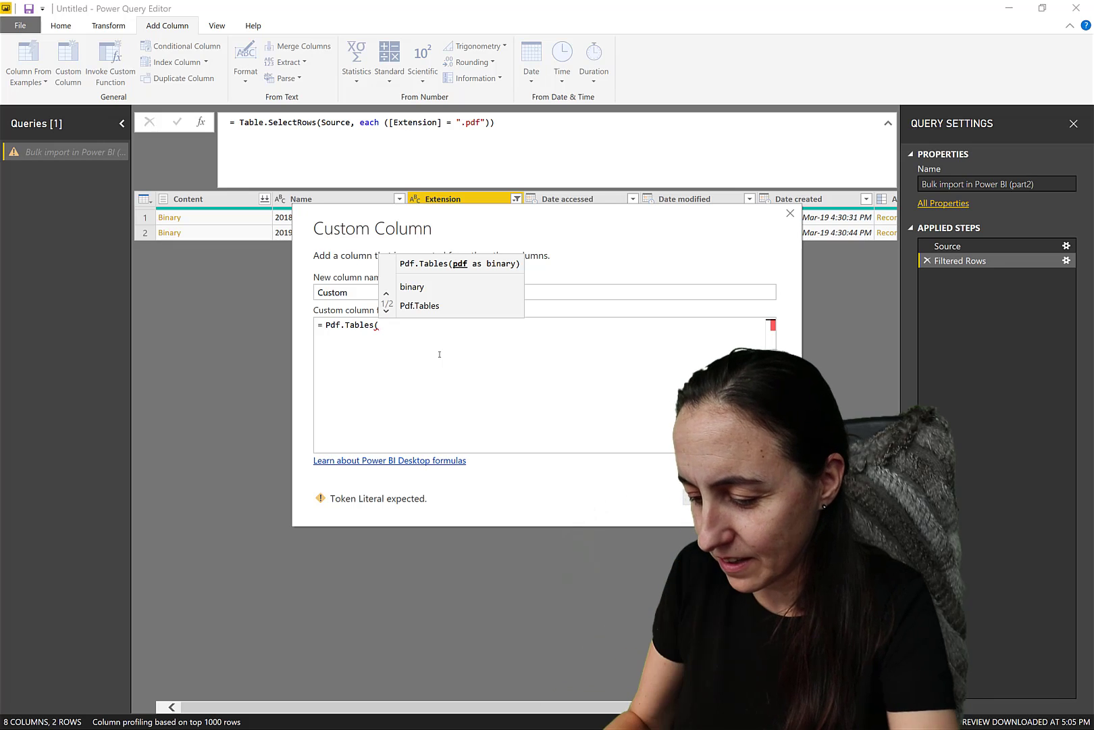
text([Con)
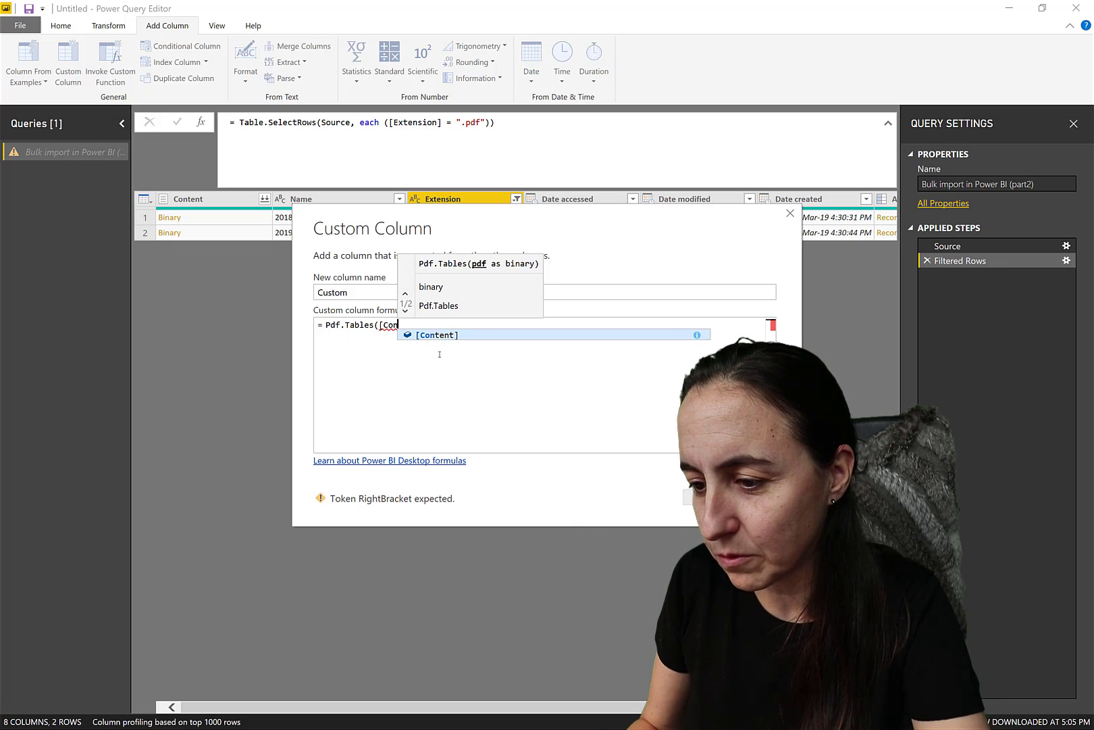
text(tent]))
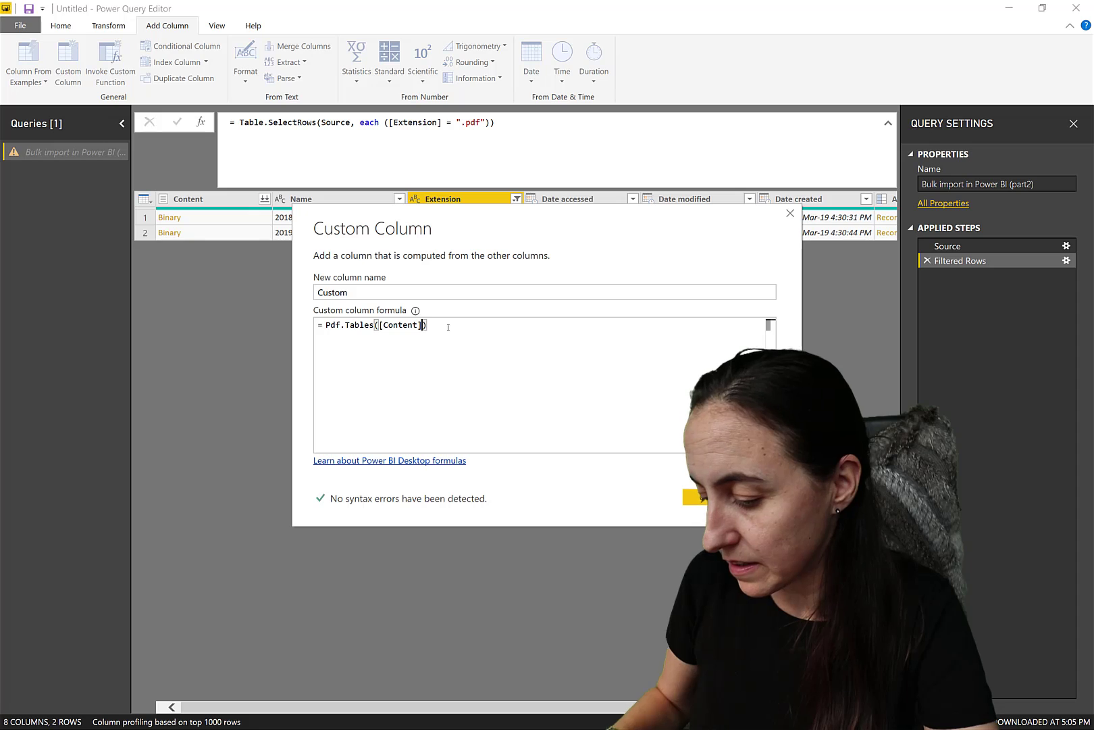
- Add StartPage as the second argument after [Content] in the Pdf.Tables formula
text(, P)
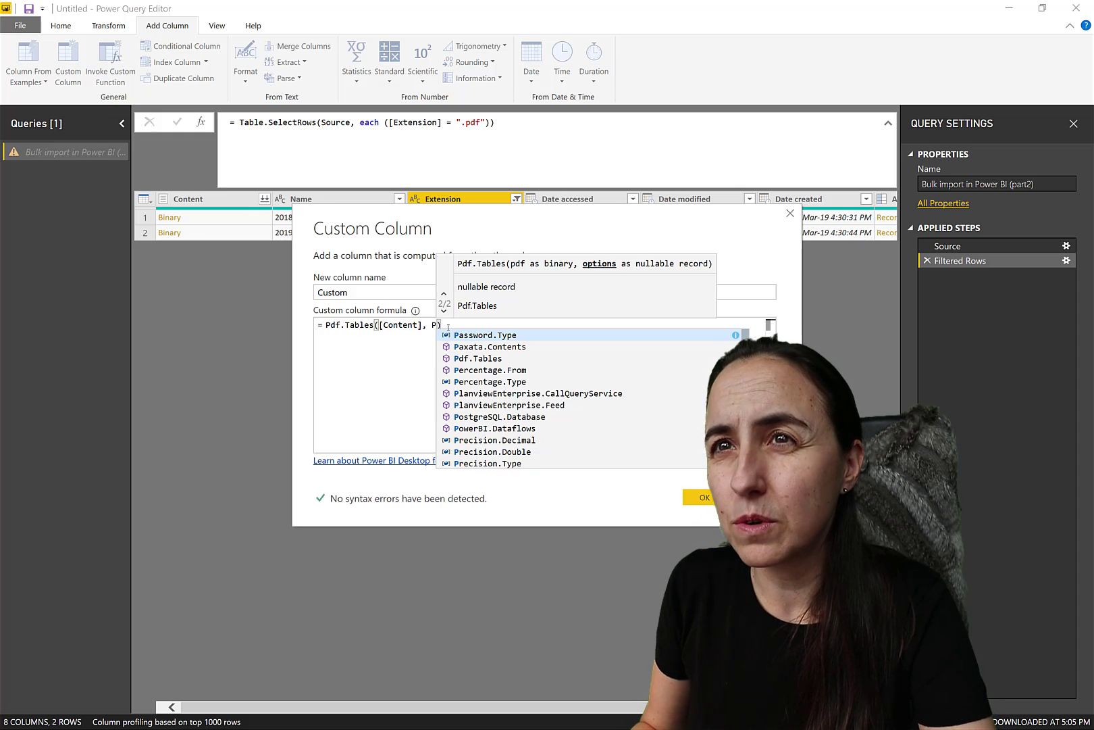
key(BackSpace)
text(Stat)
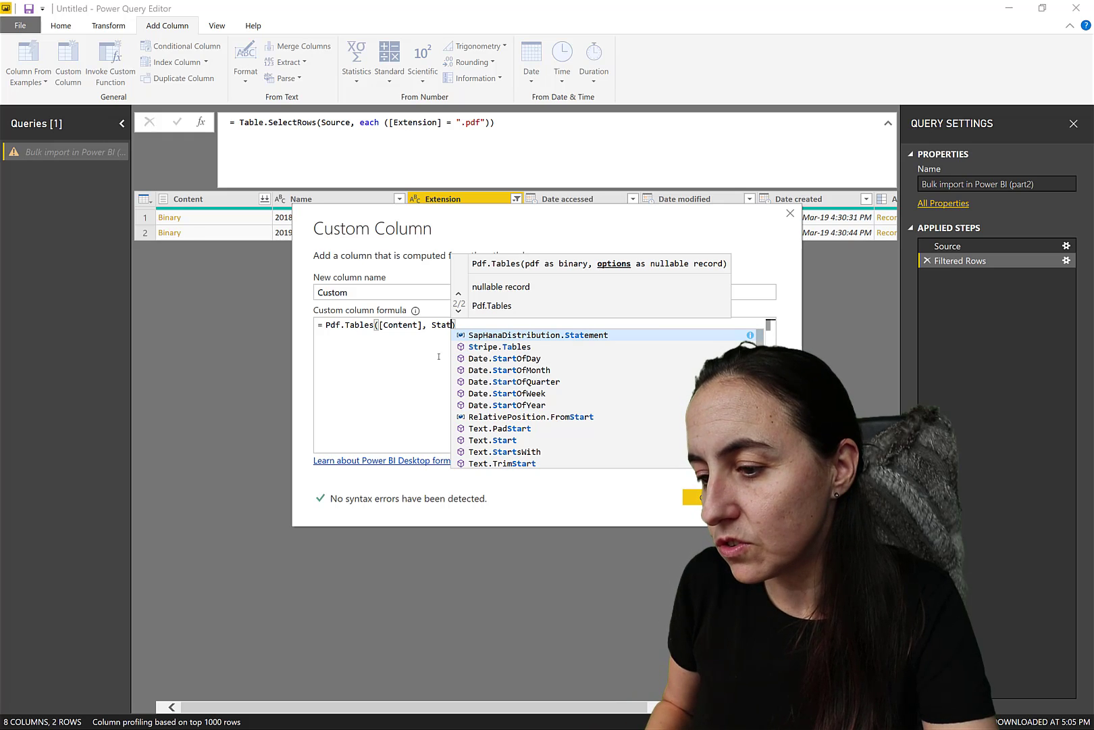
key(BackSpace)
text(rt)
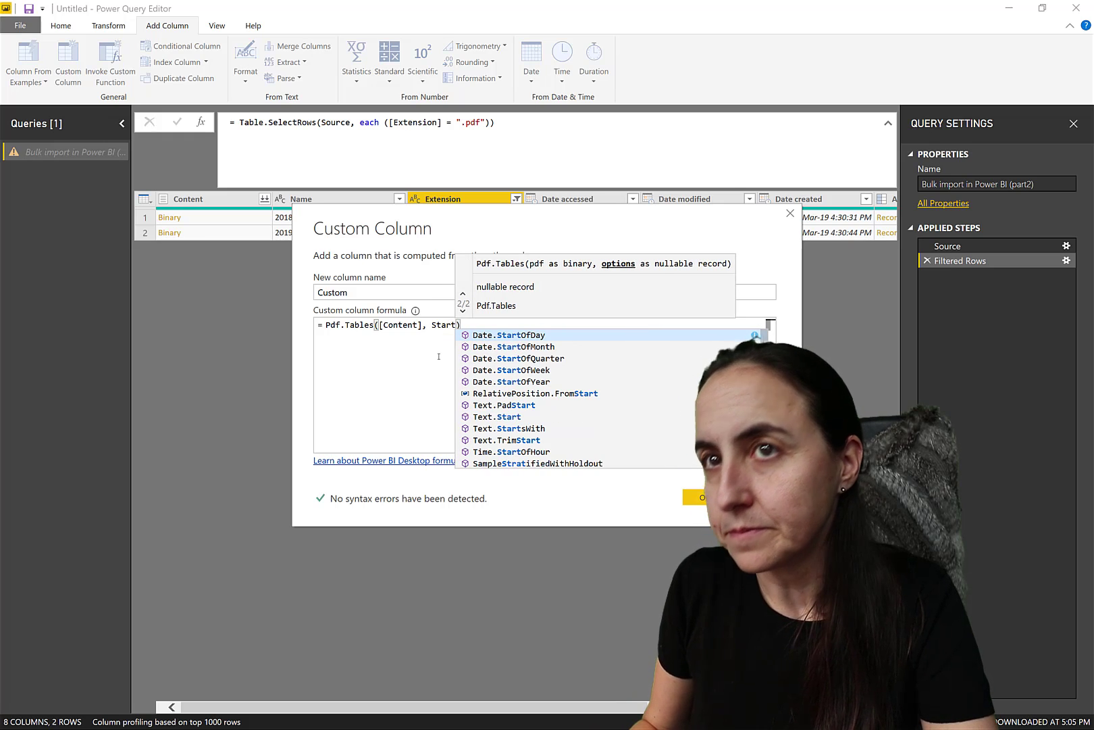
text(Page)
- Begin the options record with an opening square bracket before StartPage, and set StartPage=1 followed by a comma
key(Left)
key(Left)
key(Left)
key(Left)
key(Left)
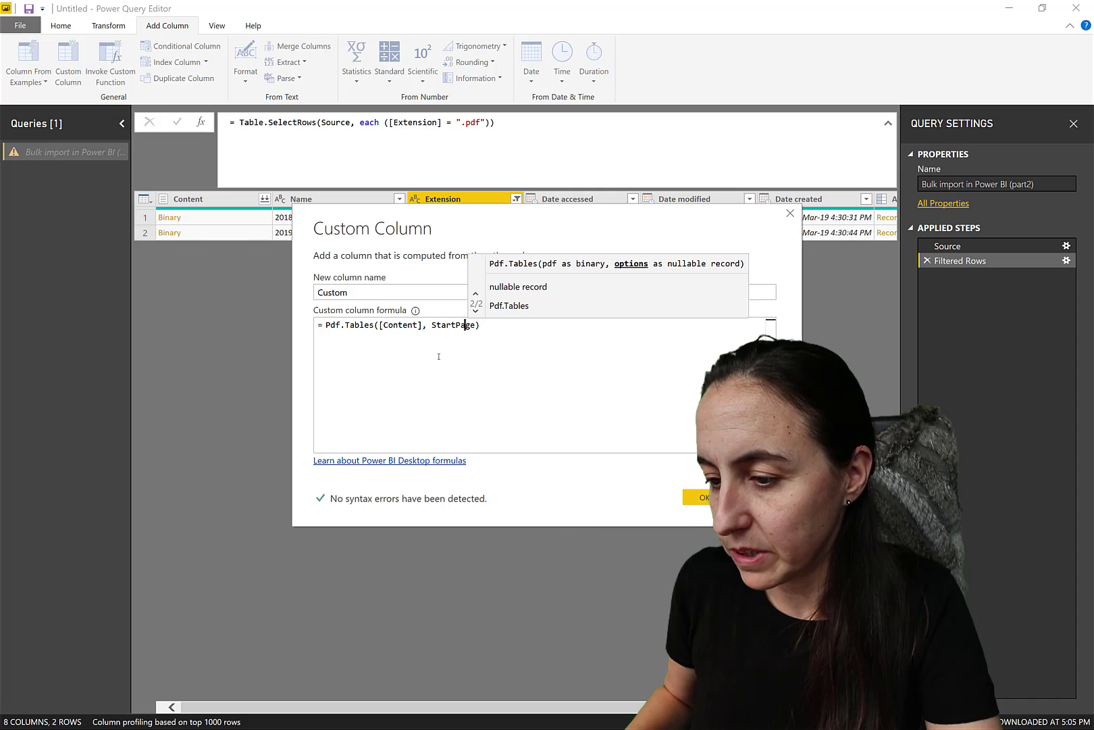
key(Left)
key(Left)
key(Left)
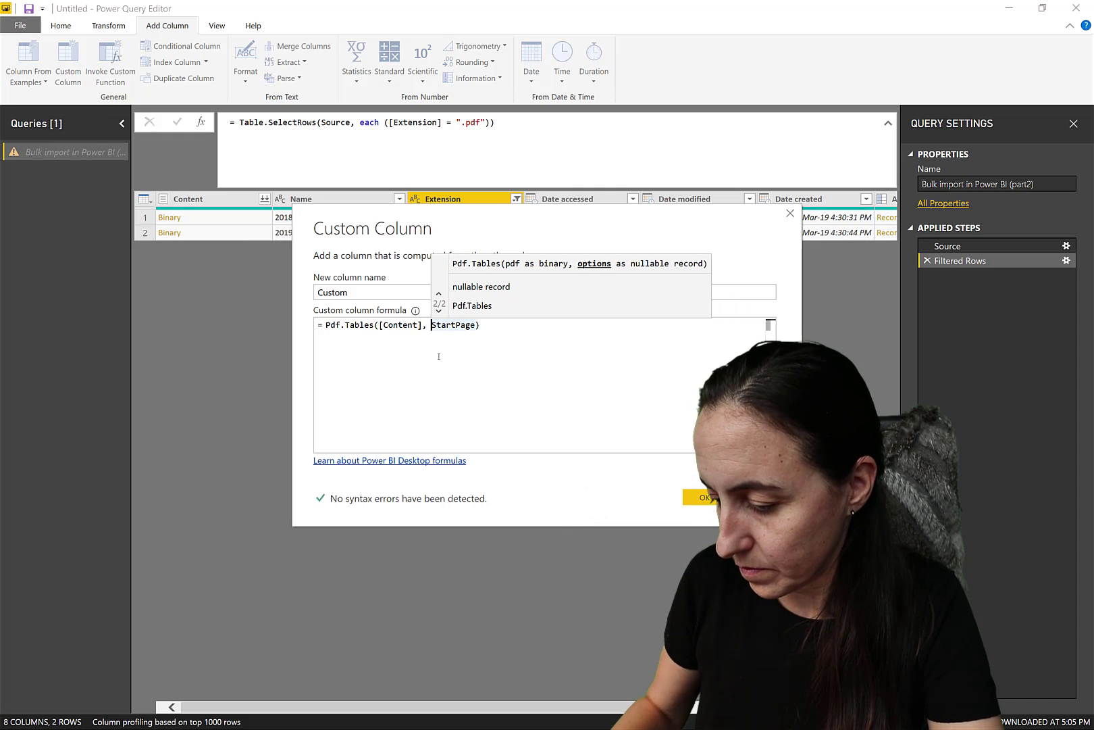
text([)
key(Right)
key(Right)
key(Right)
key(Right)
key(Right)
key(Right)
key(Right)
key(Right)
key(Right)
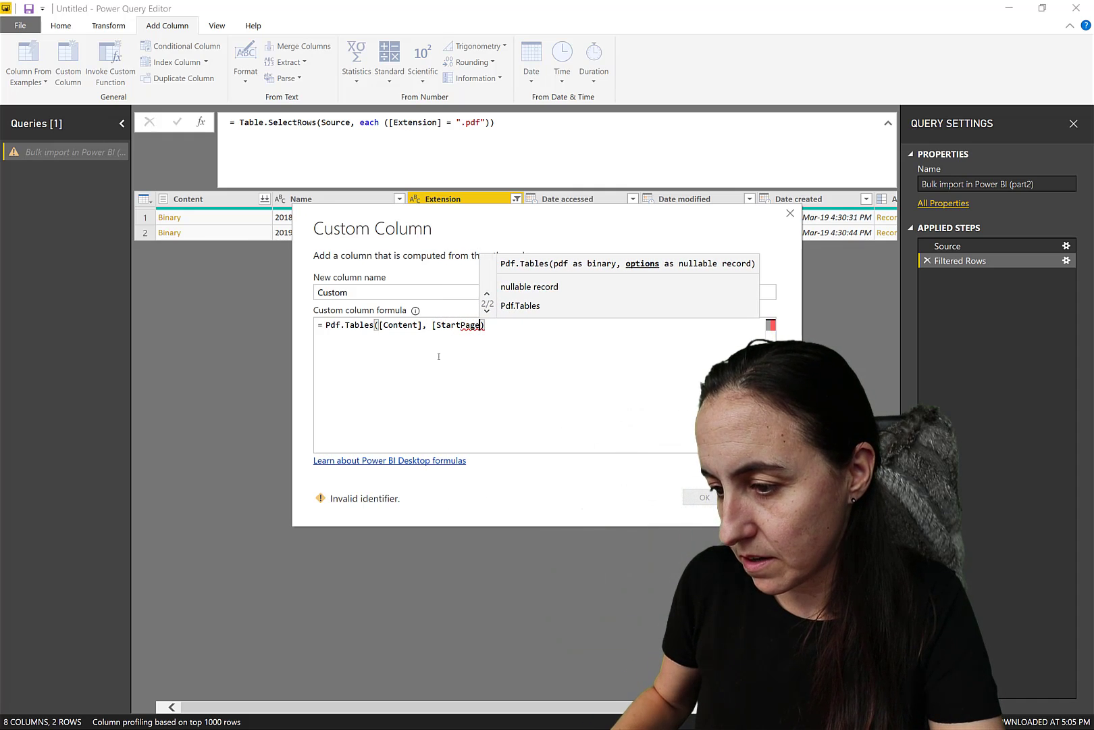
text(=)
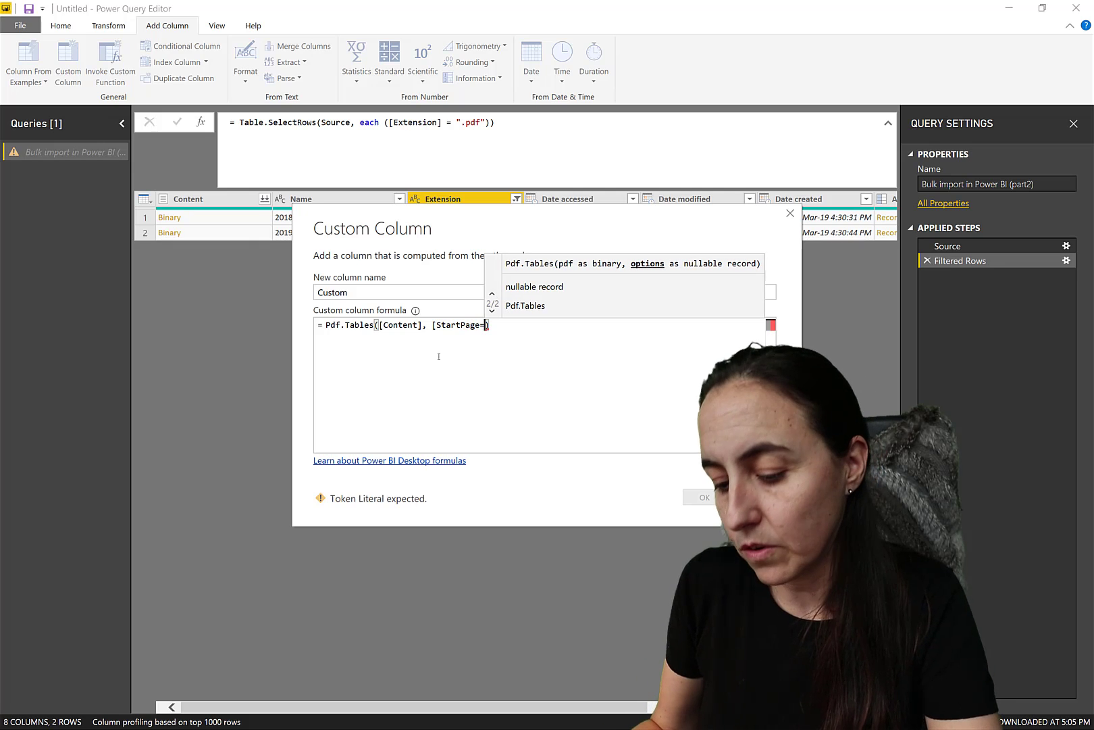
text(1, )
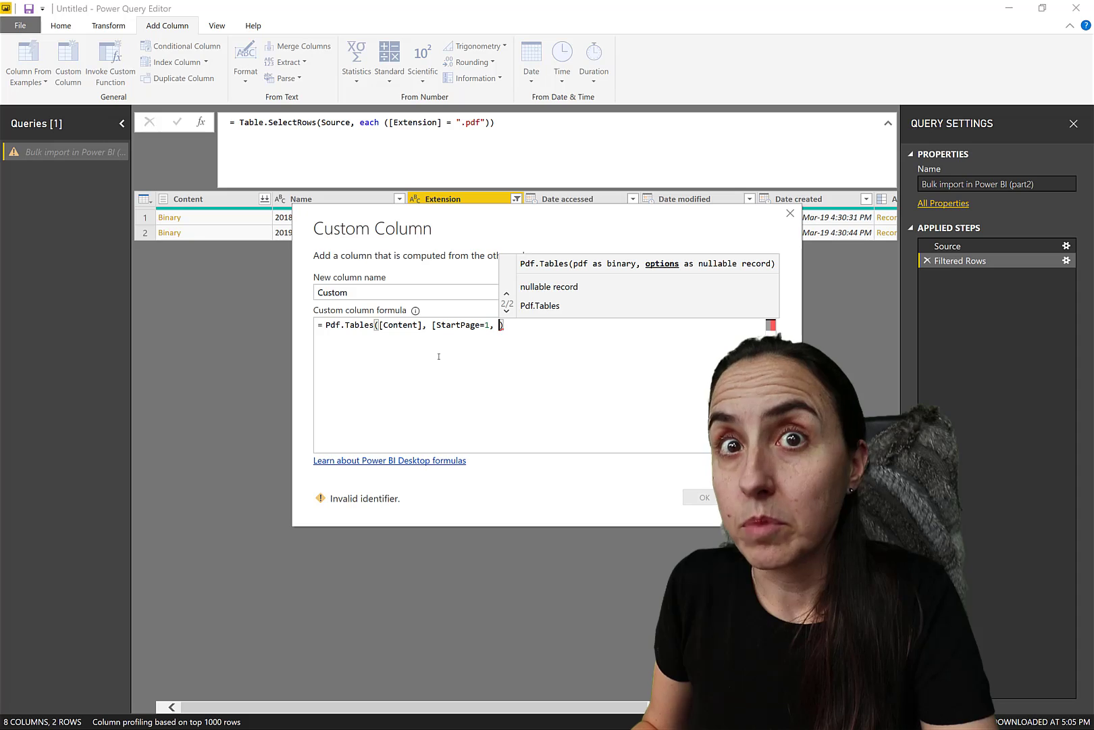
- Add EndPage=2 to the options record and close its square bracket
text(En)
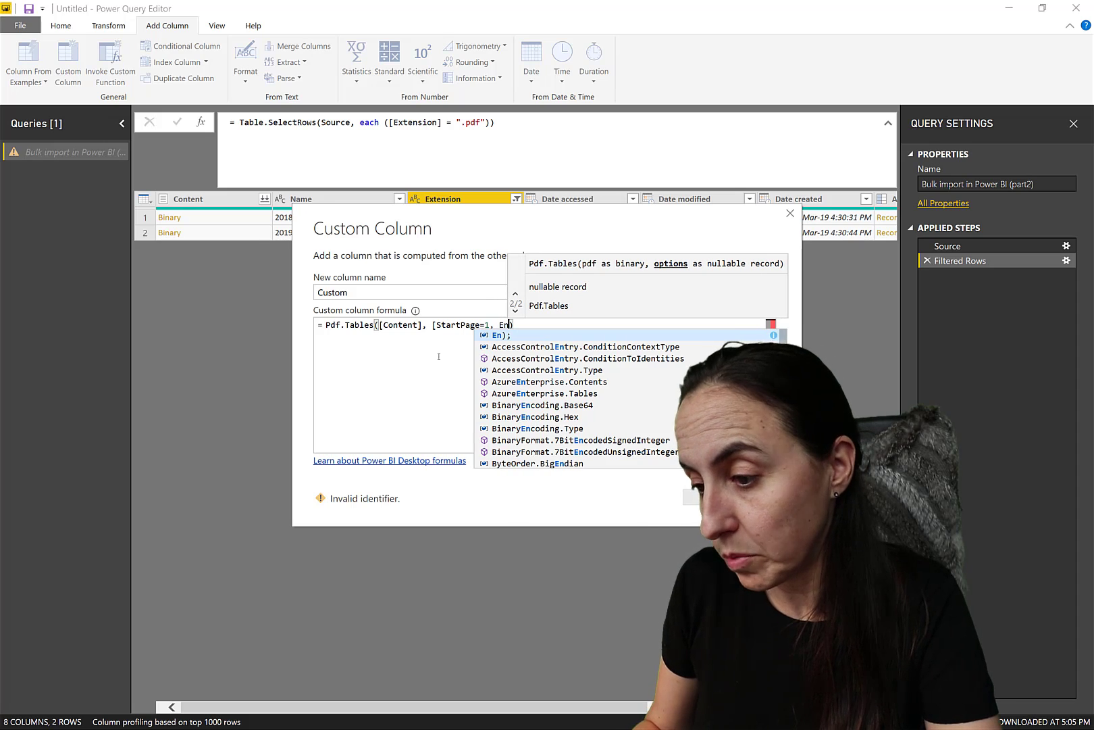
text(dP)
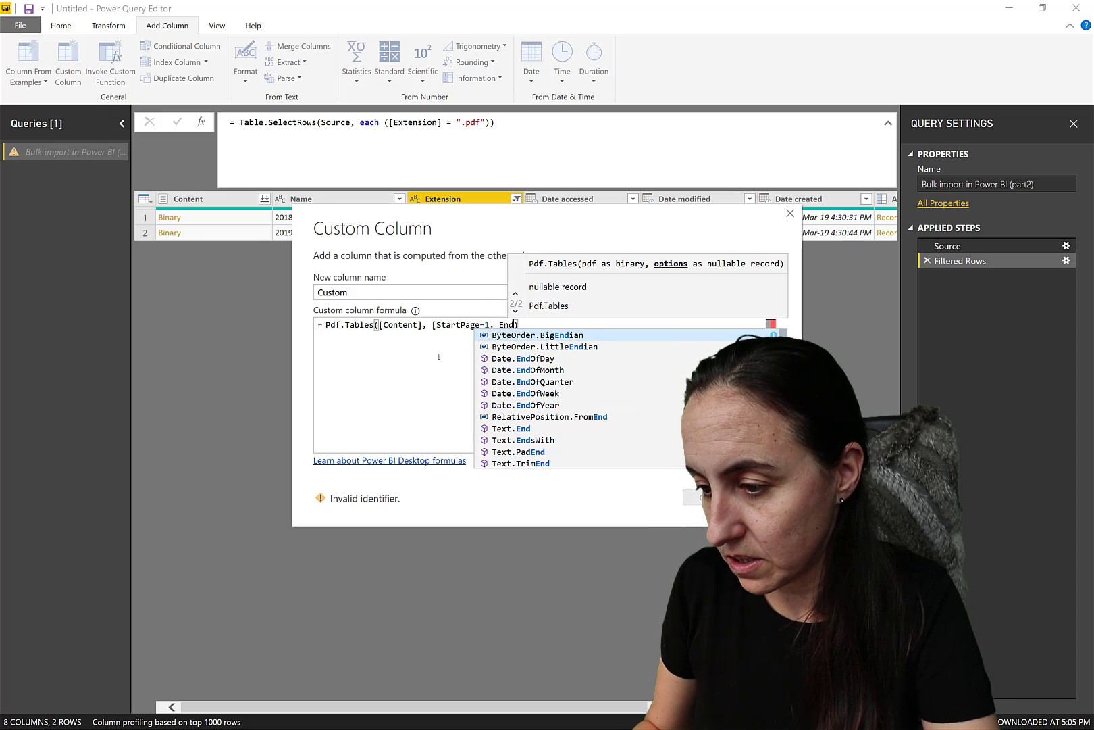
text(ag)
text(=2)
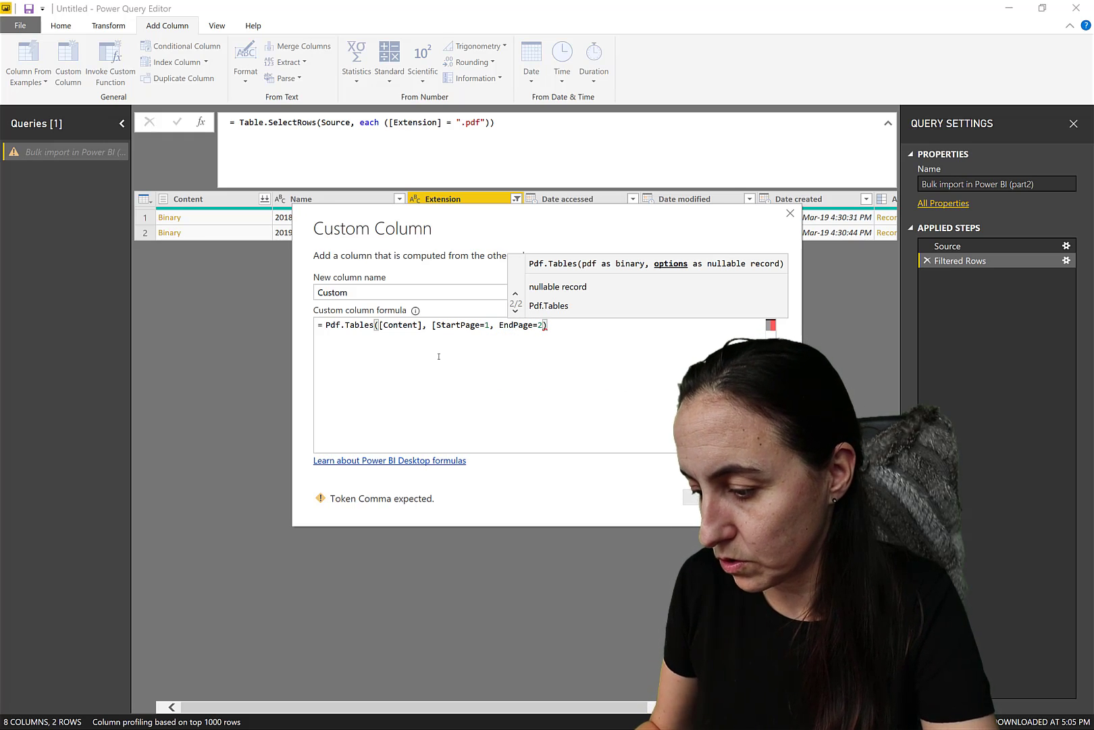
text(])
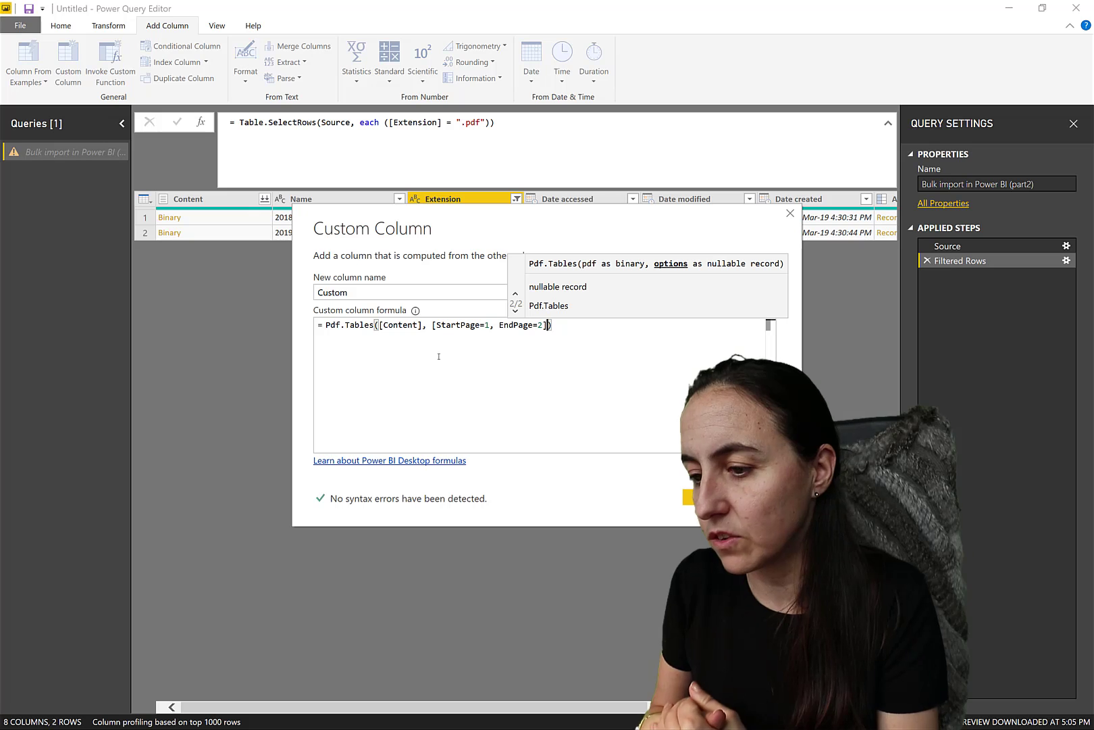
- Confirm the custom column with the page-range options and remove all columns other than Custom
key(Right)
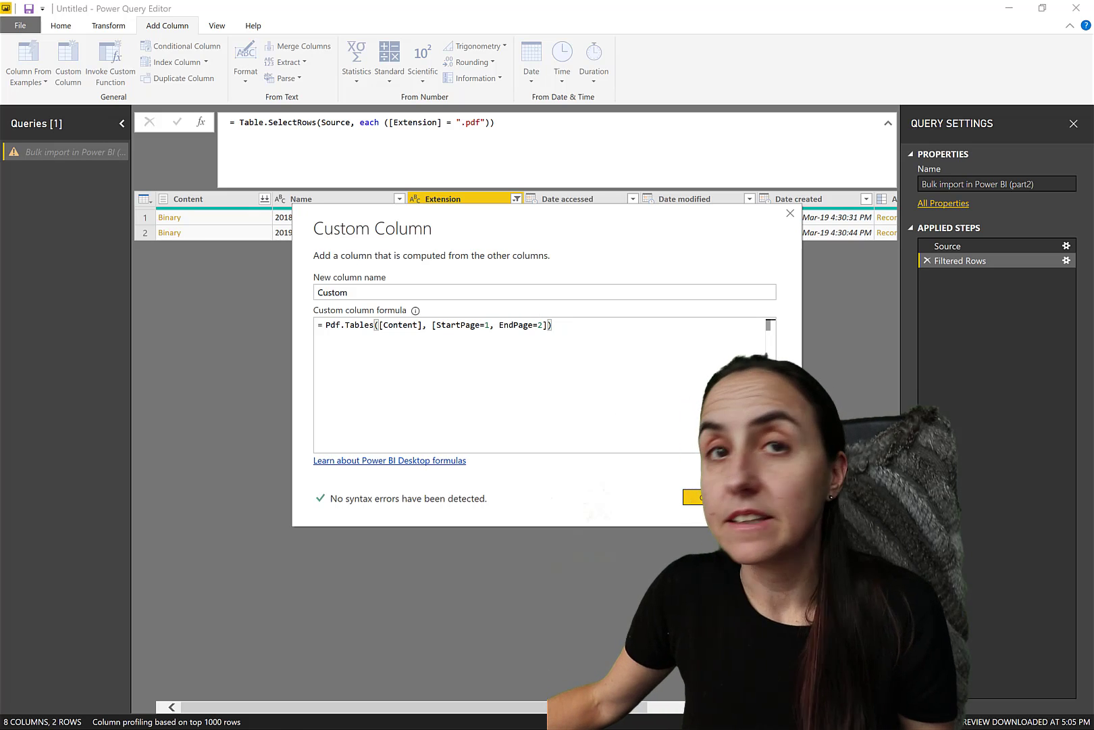
click(684, 502)
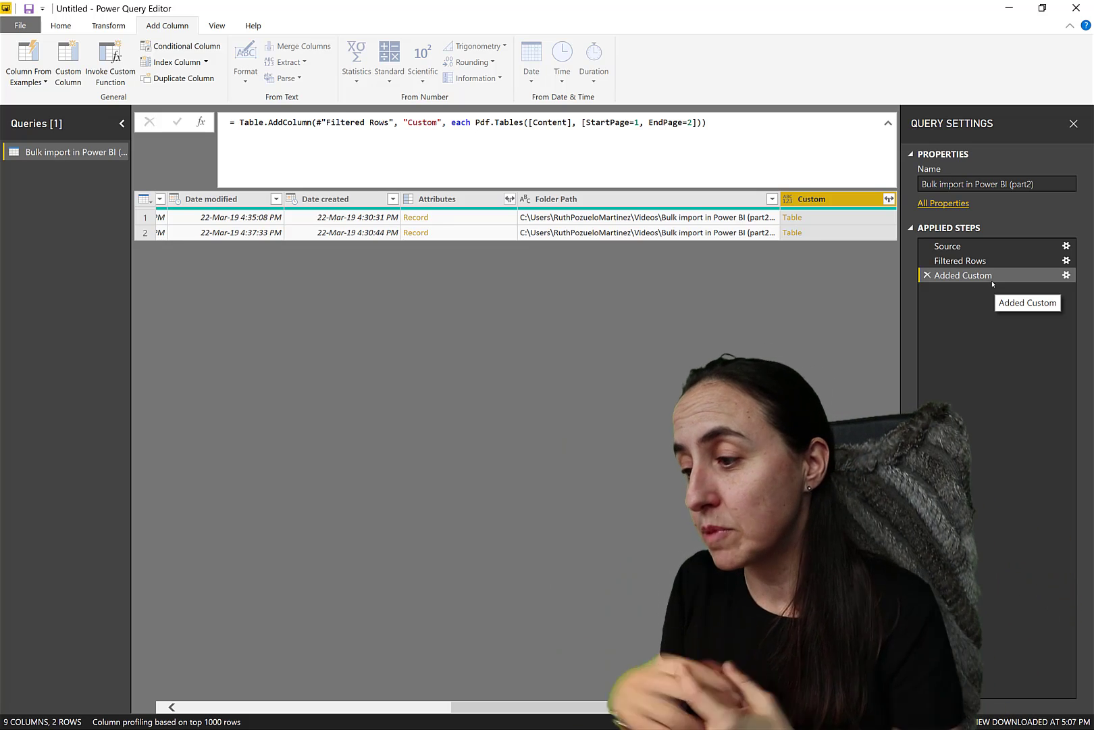
right_click(823, 197)
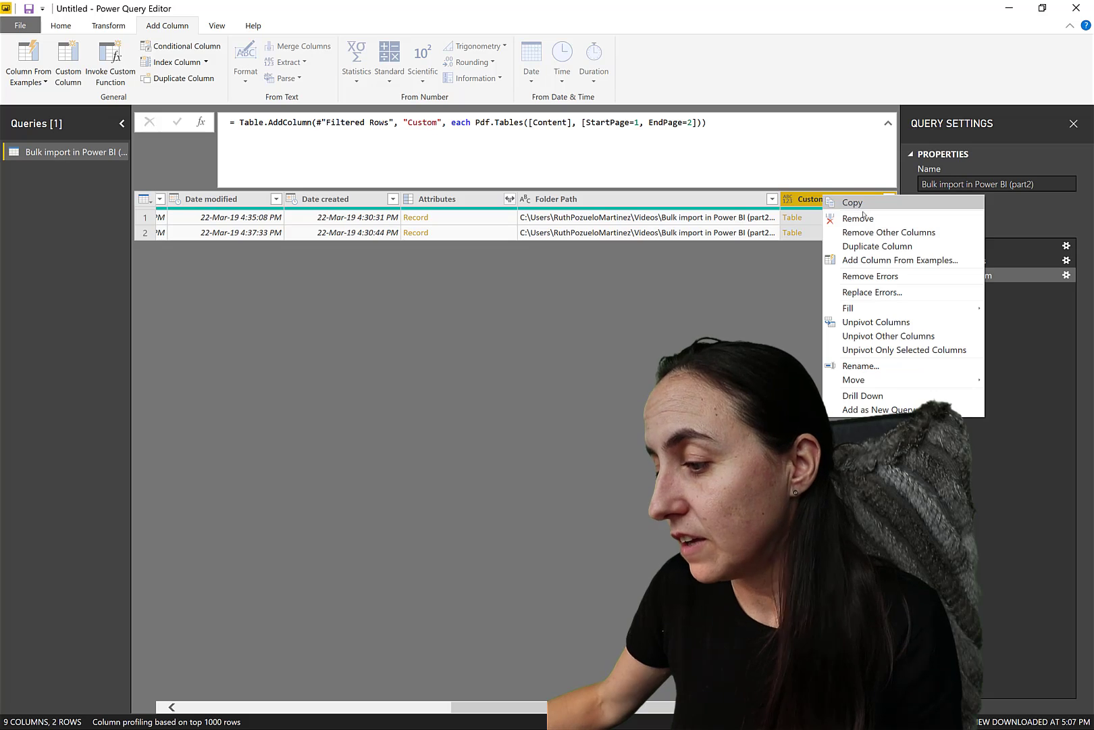
click(889, 233)
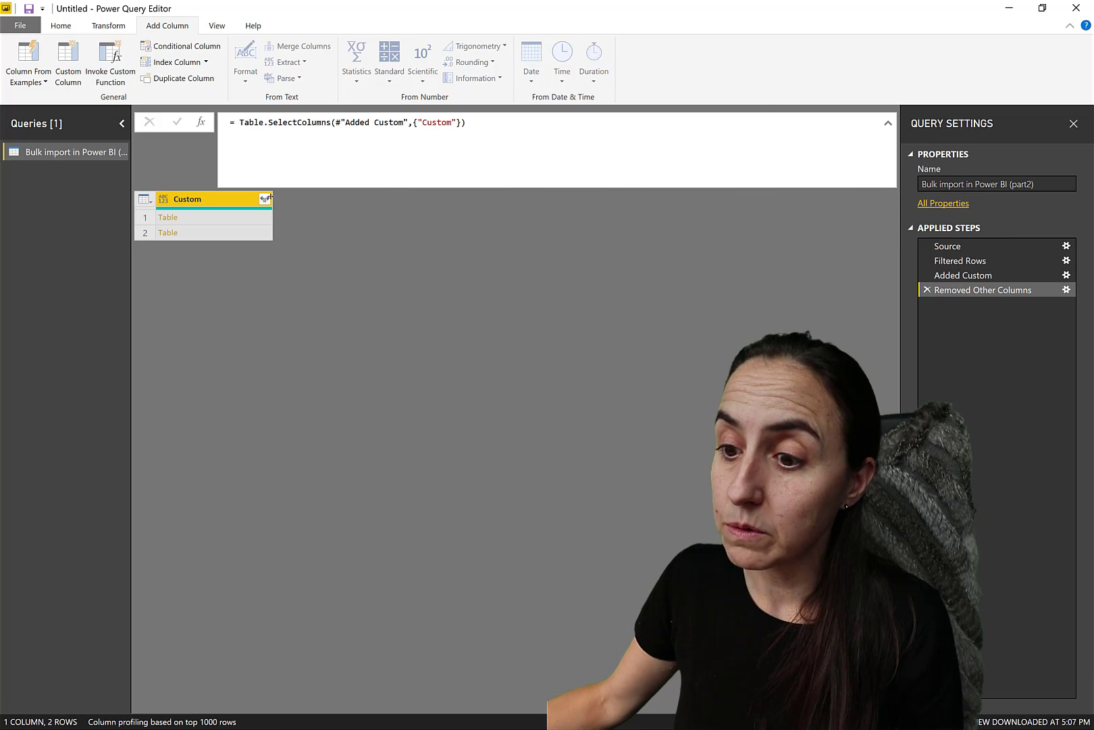
- Expand the Custom column to only its Data field, without the original column name as prefix
click(266, 199)
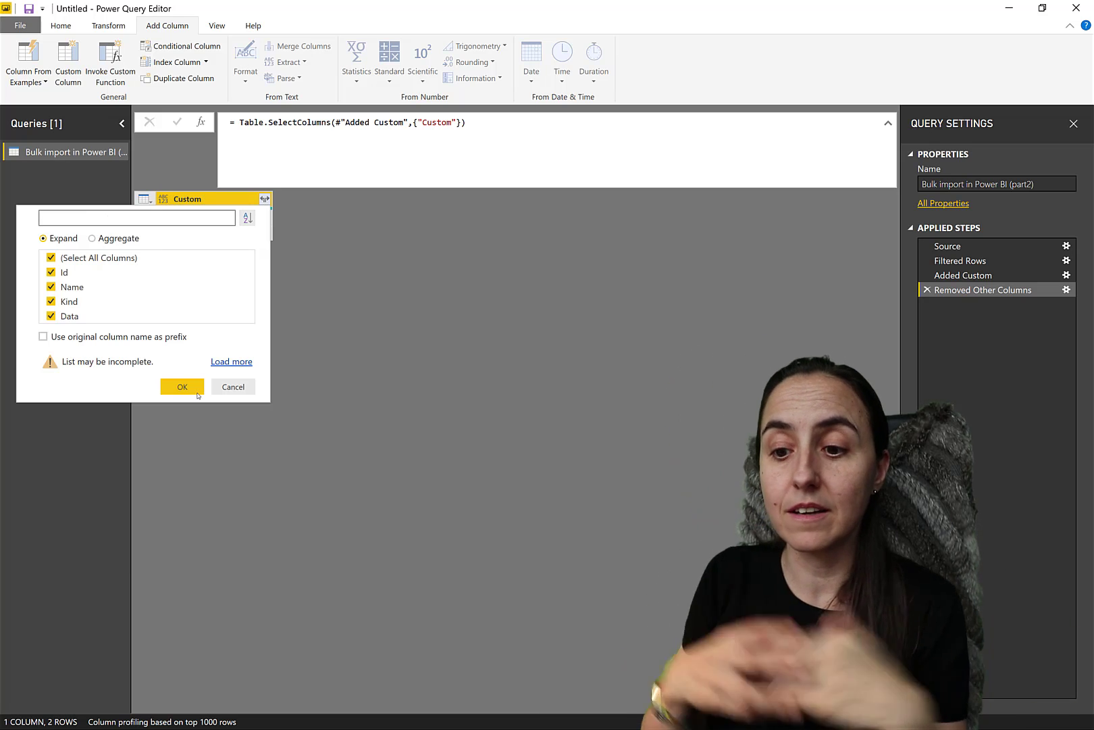
click(75, 257)
click(69, 316)
click(185, 386)
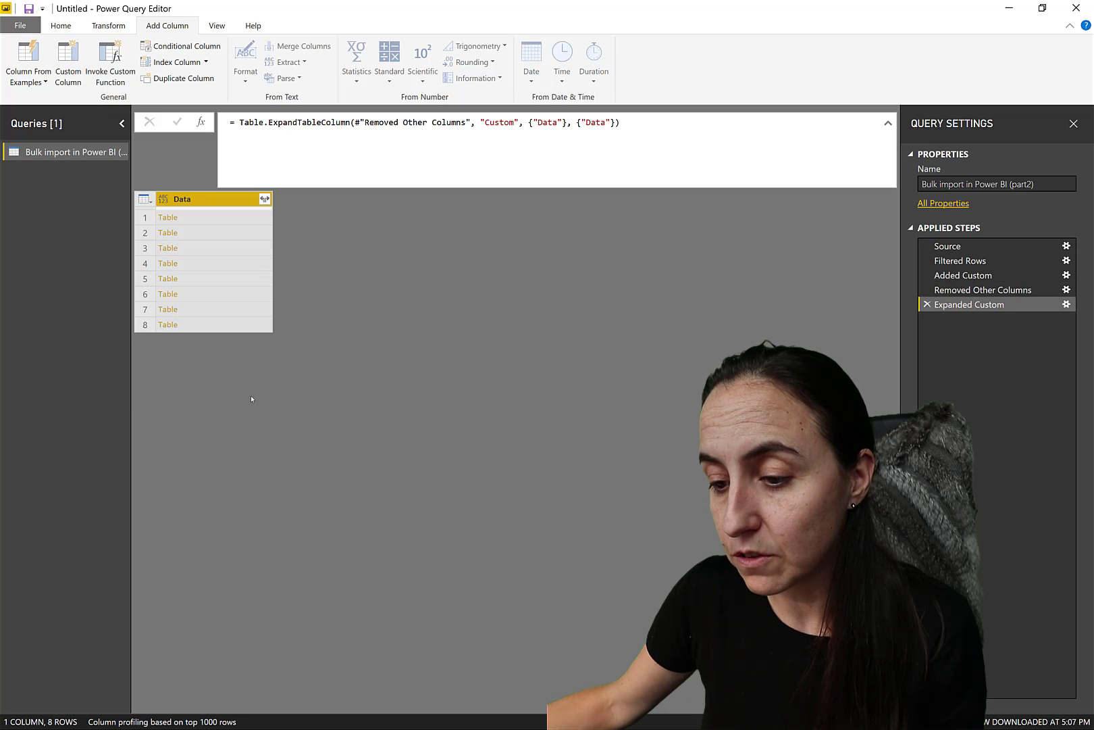
- Expand the Data column into Column1 through Column9 without a prefix and look through the imported rows
click(265, 199)
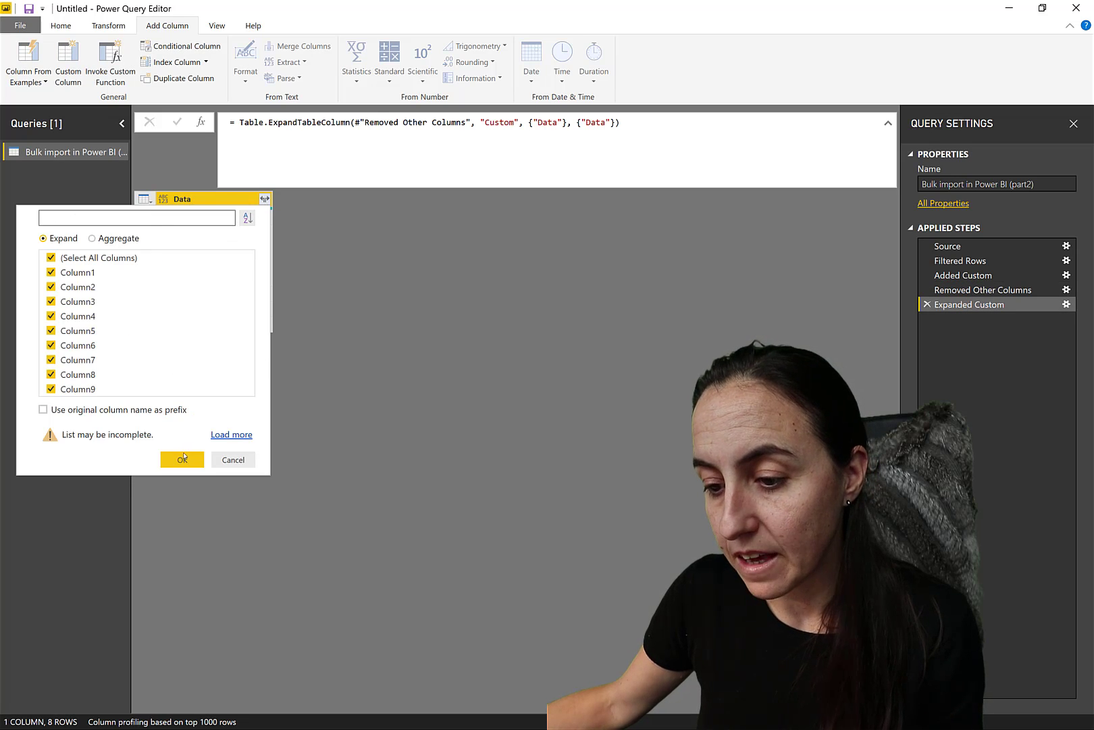
click(183, 459)
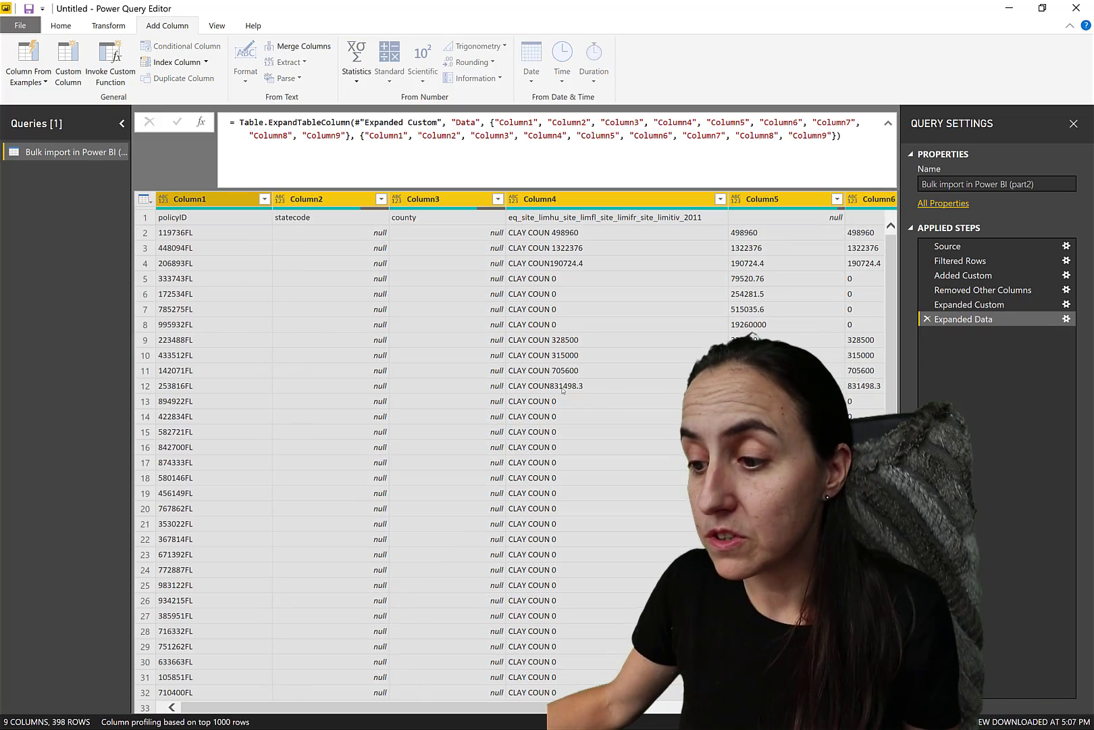
scroll(562, 389, down, 20)
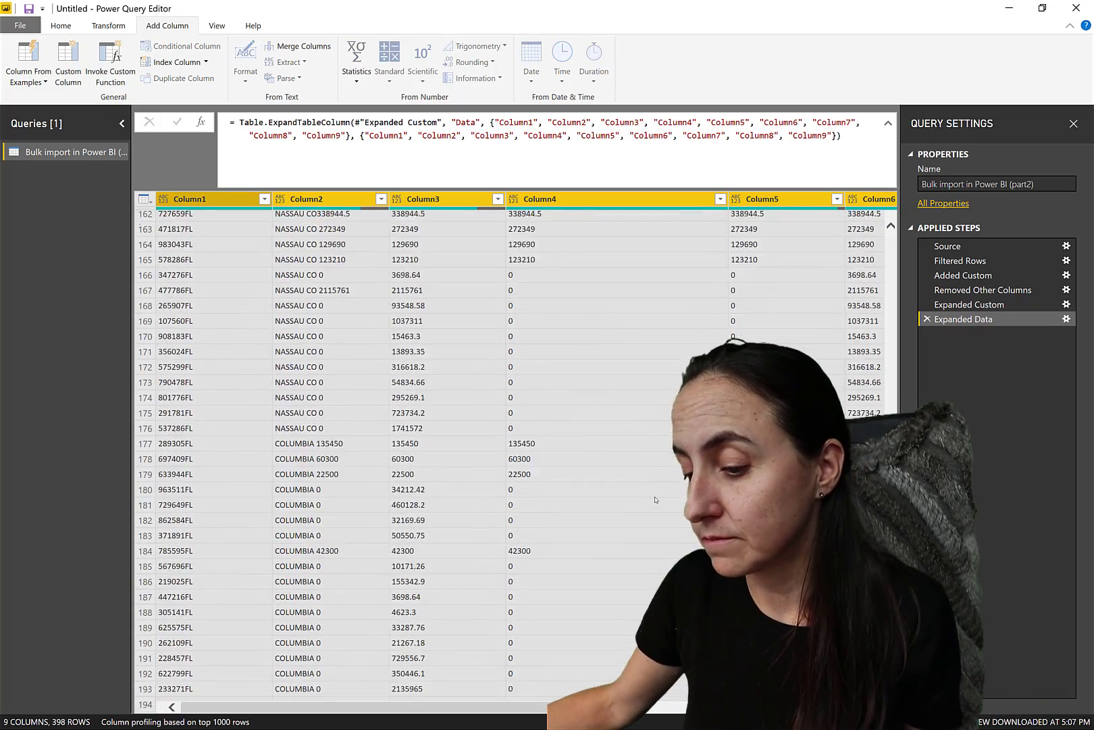
scroll(641, 487, down, 20)
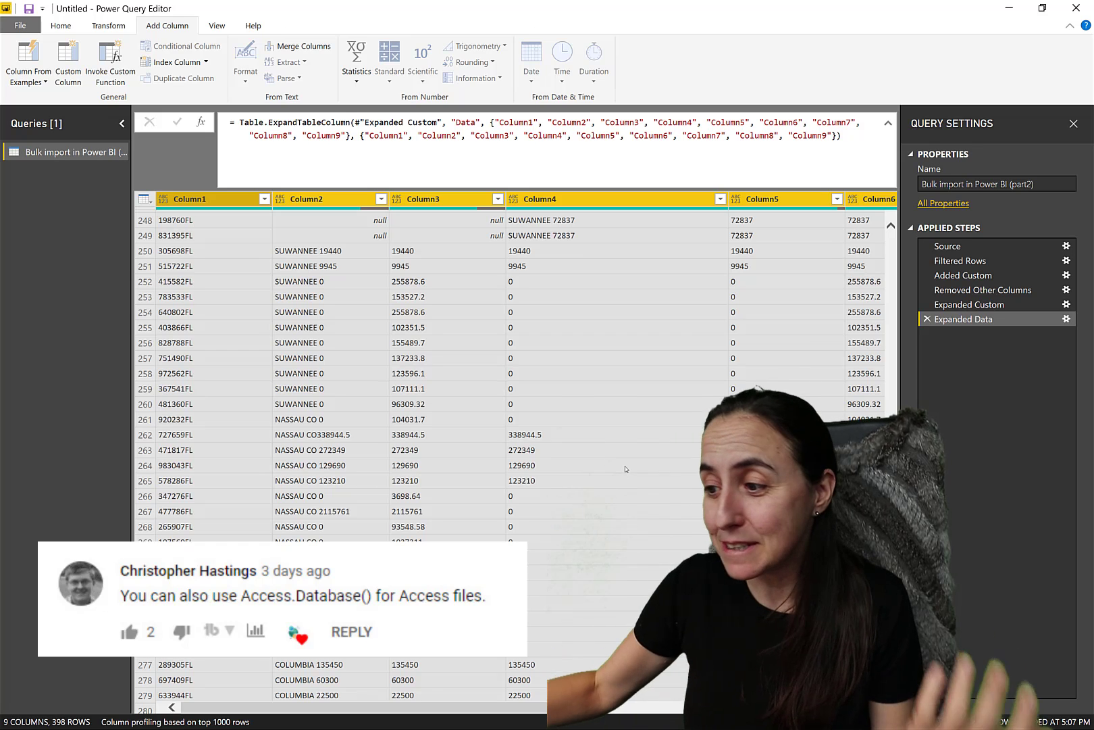
click(1062, 275)
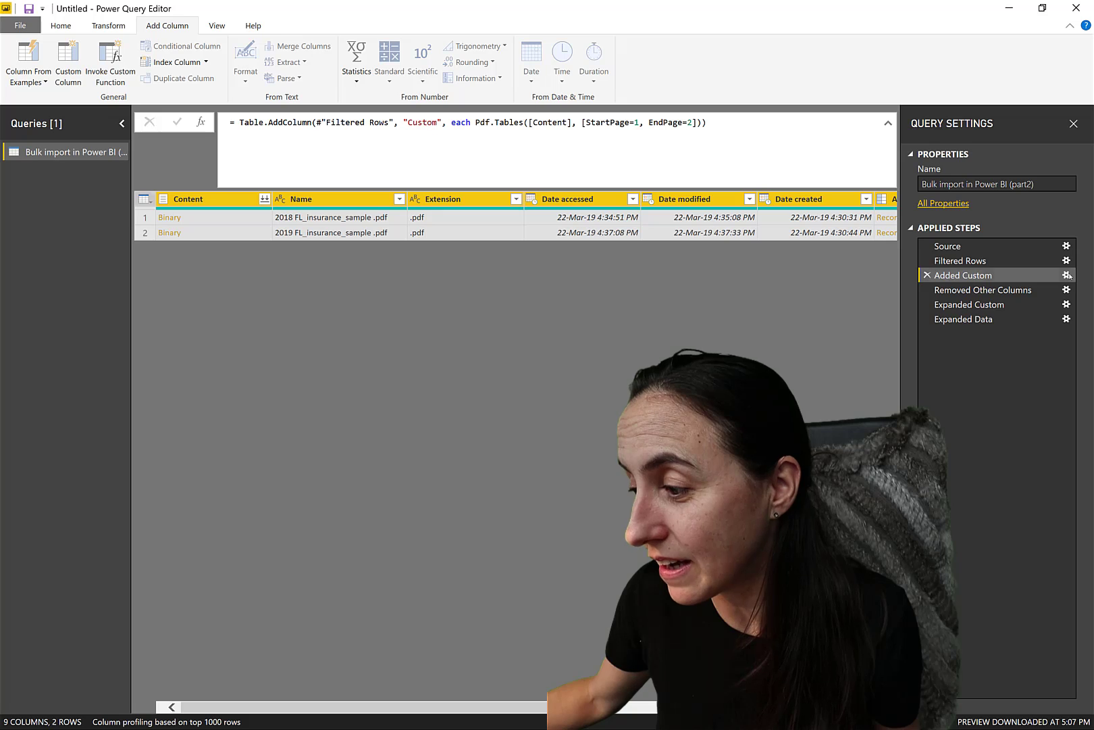
click(1067, 275)
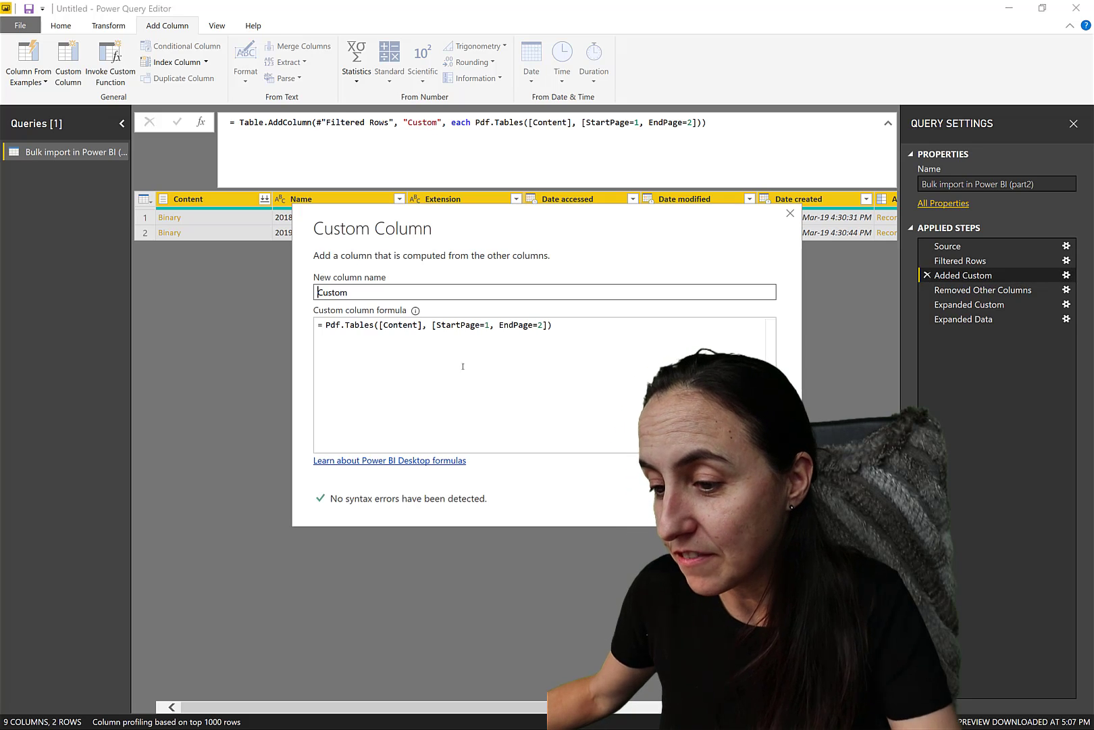
click(568, 326)
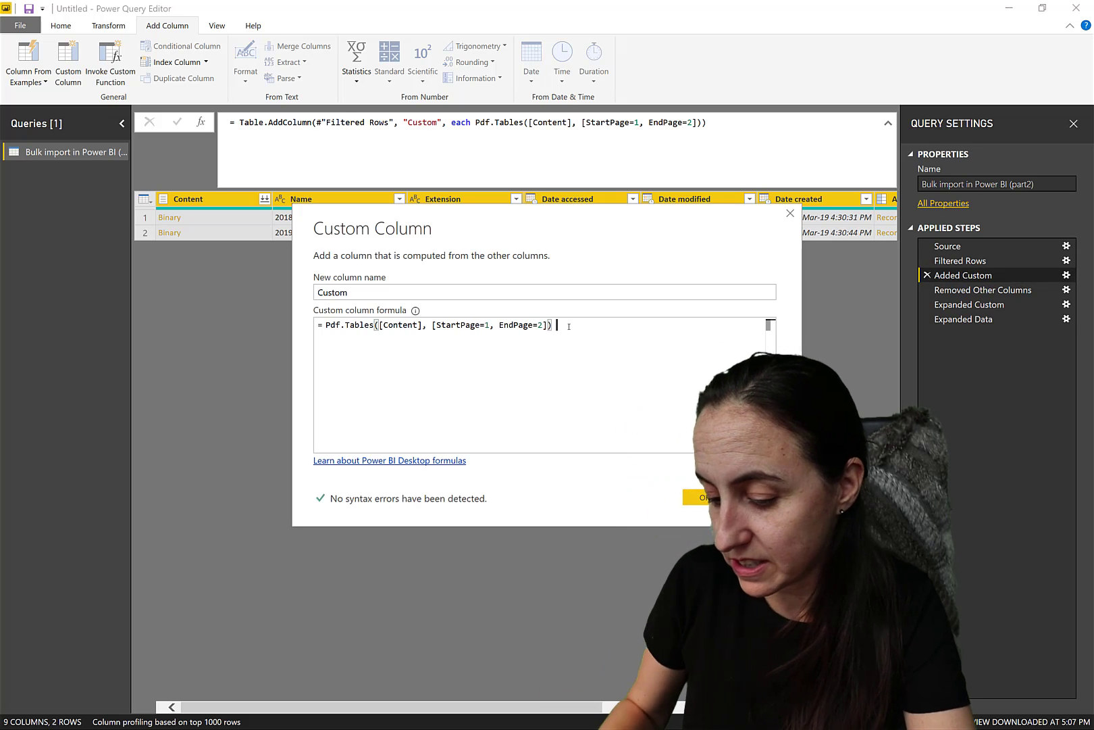
text(Access.)
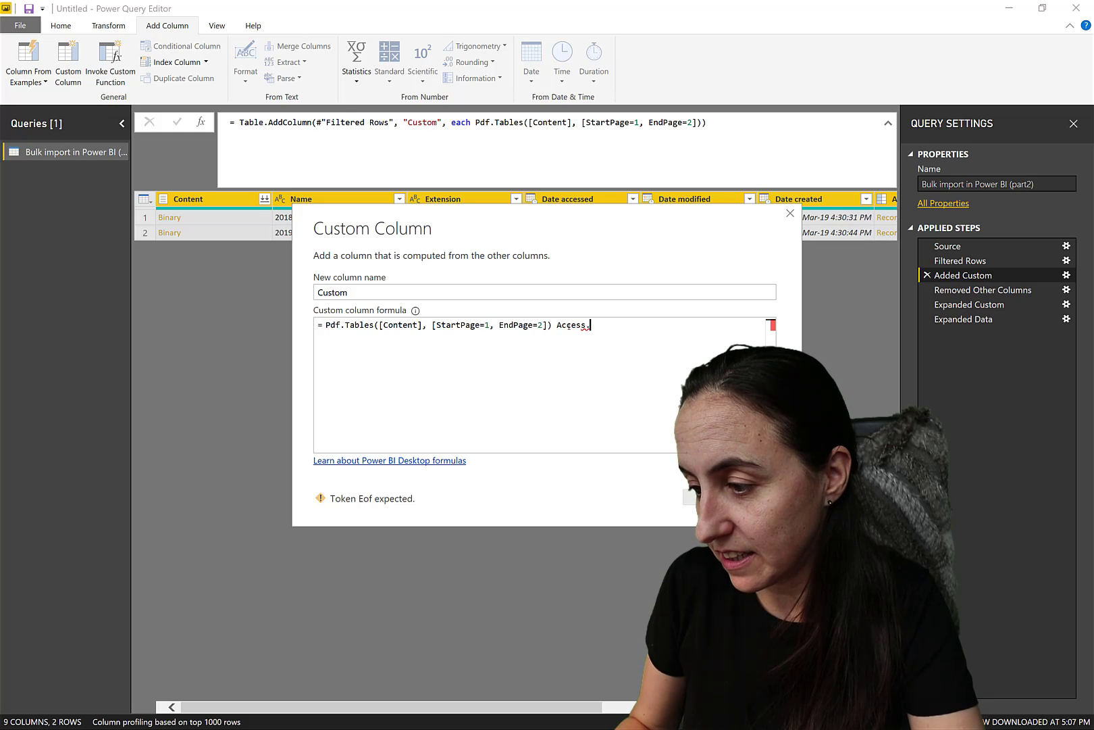
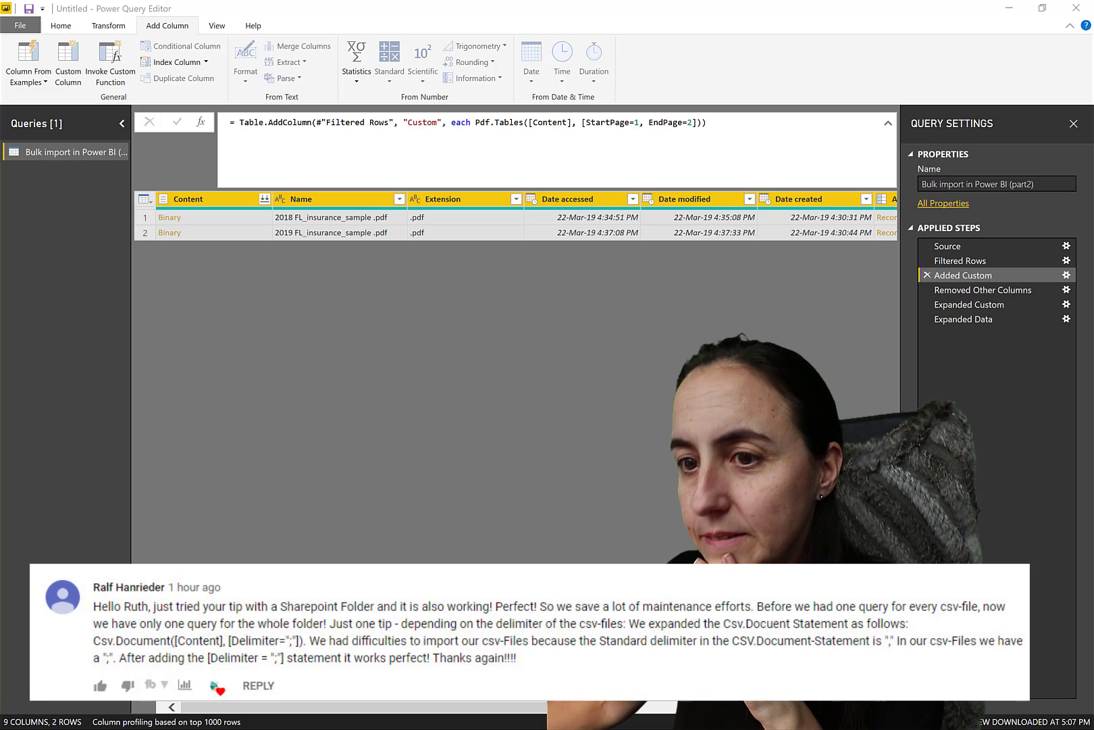
- Switch to the browser and examine the Csv.Document documentation, including its syntax and the option record fields
key(alt+Tab)
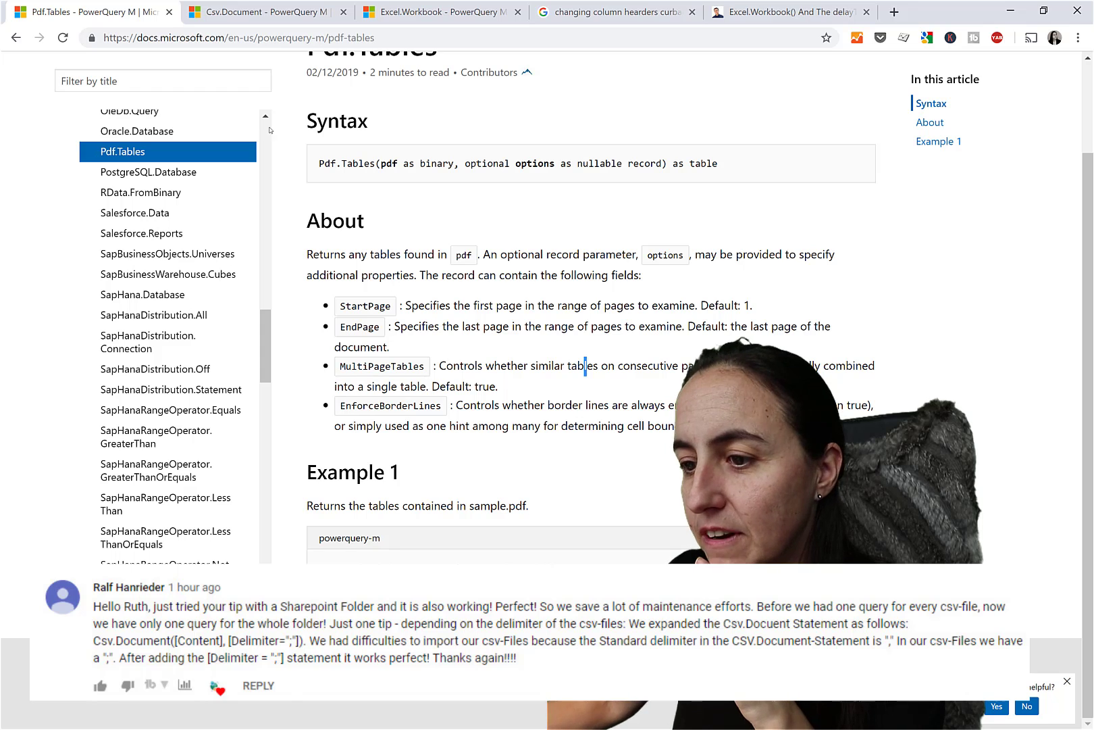
click(239, 17)
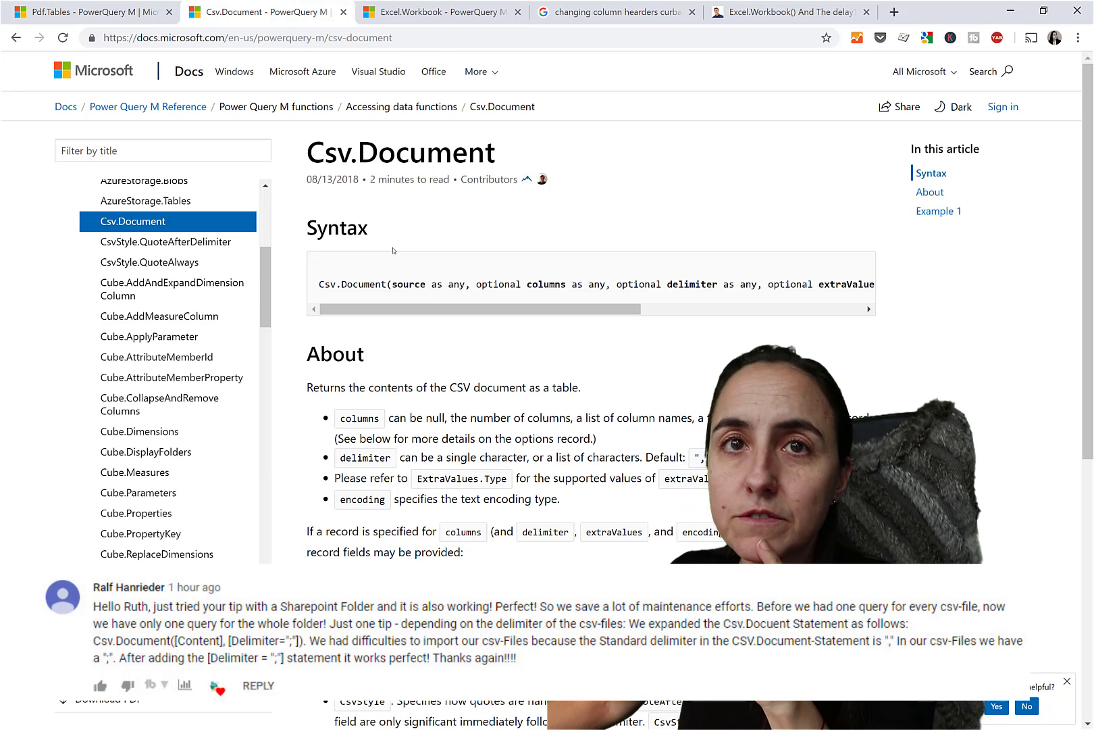
scroll(405, 337, down, 1)
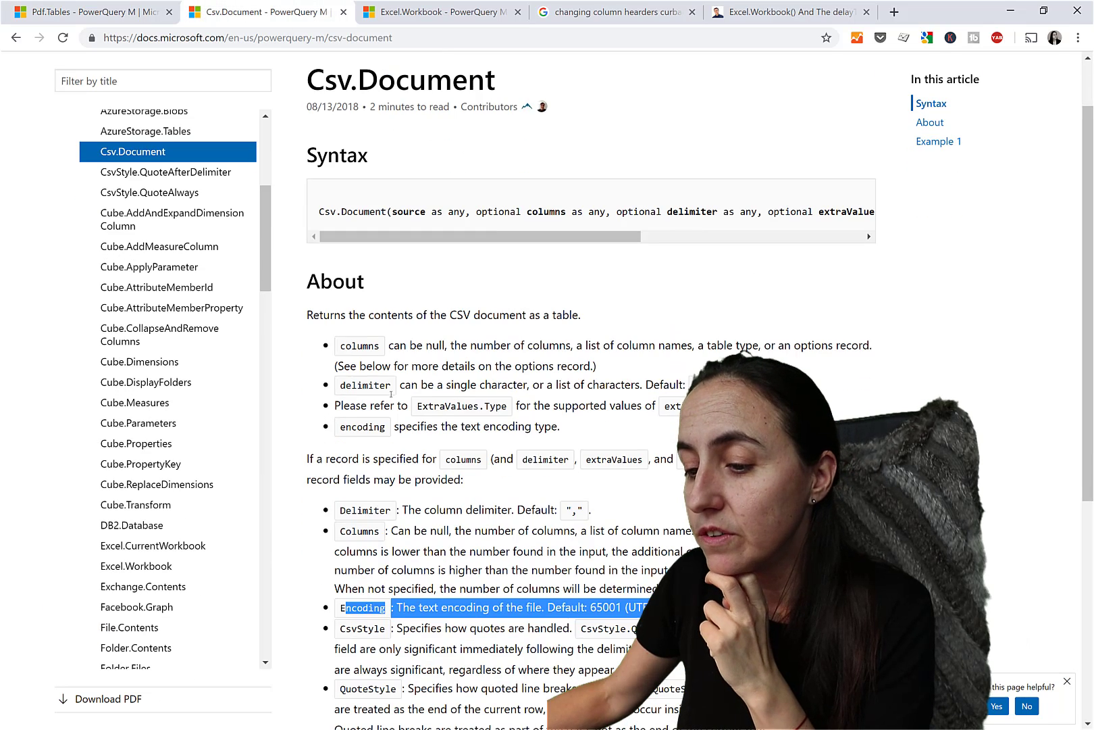
drag(381, 211, 325, 212)
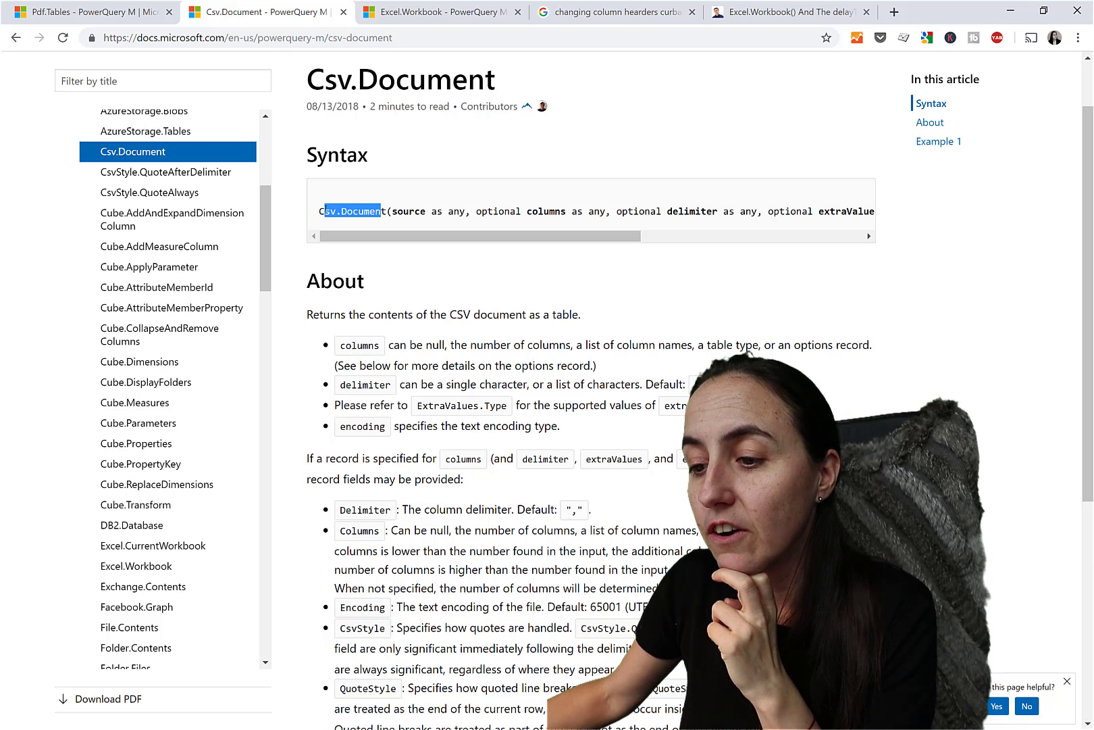
scroll(450, 427, down, 3)
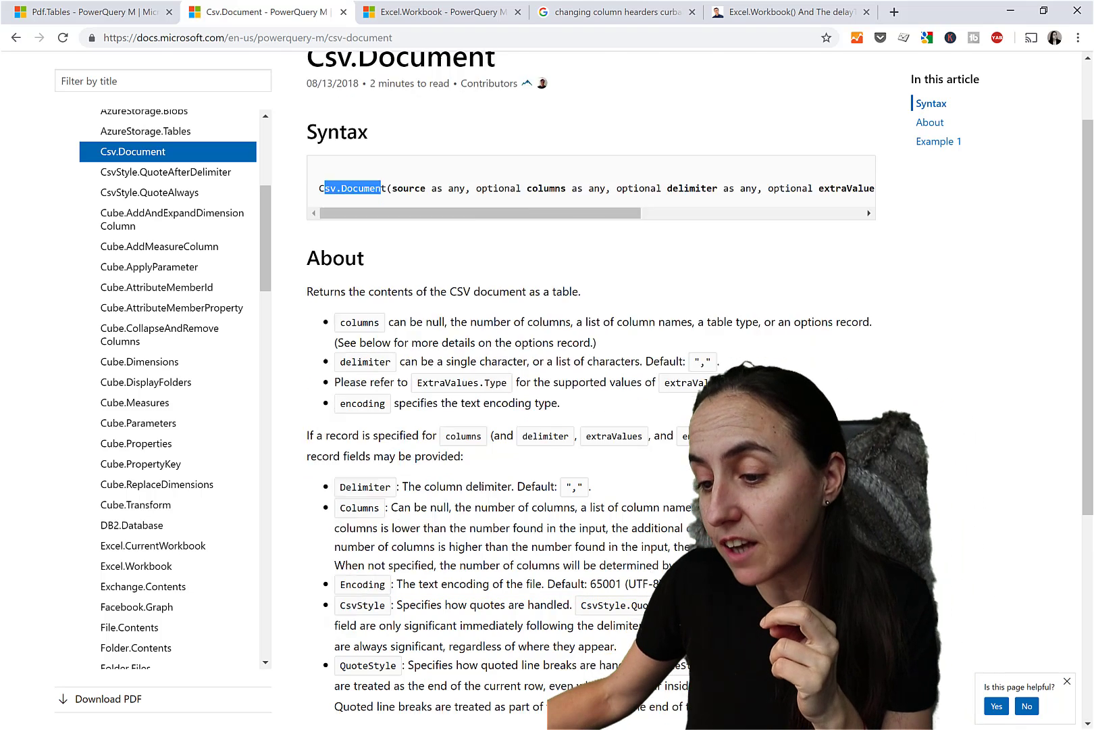
drag(462, 490, 365, 313)
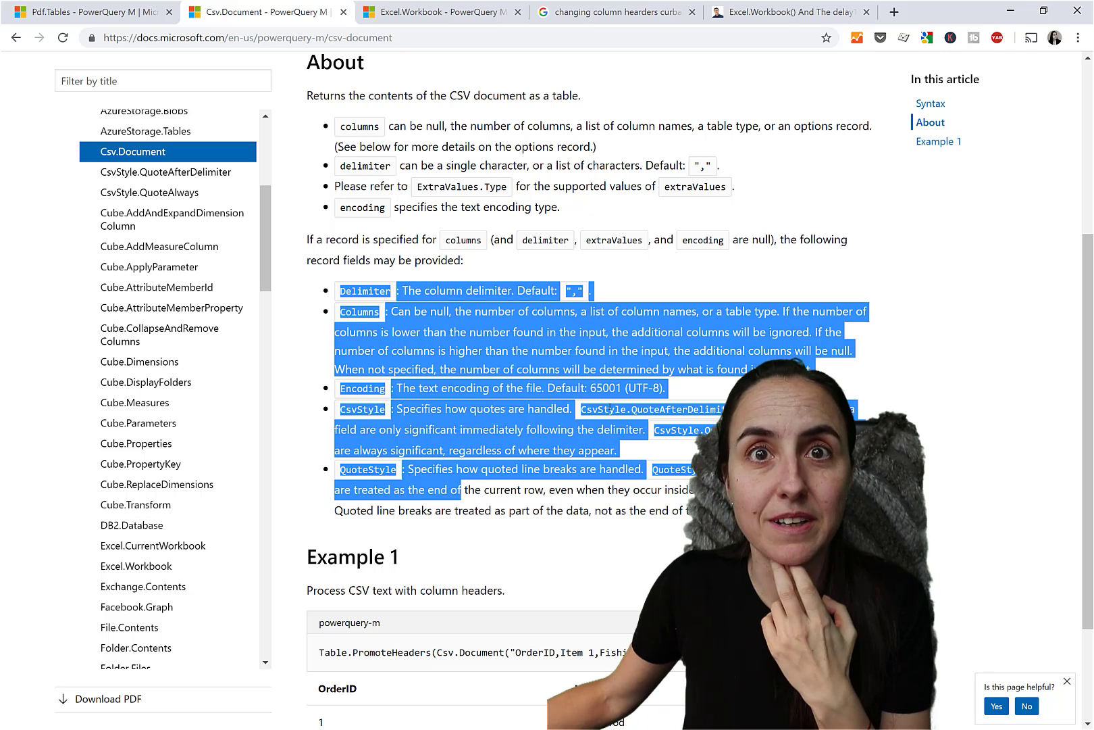
scroll(611, 412, down, 2)
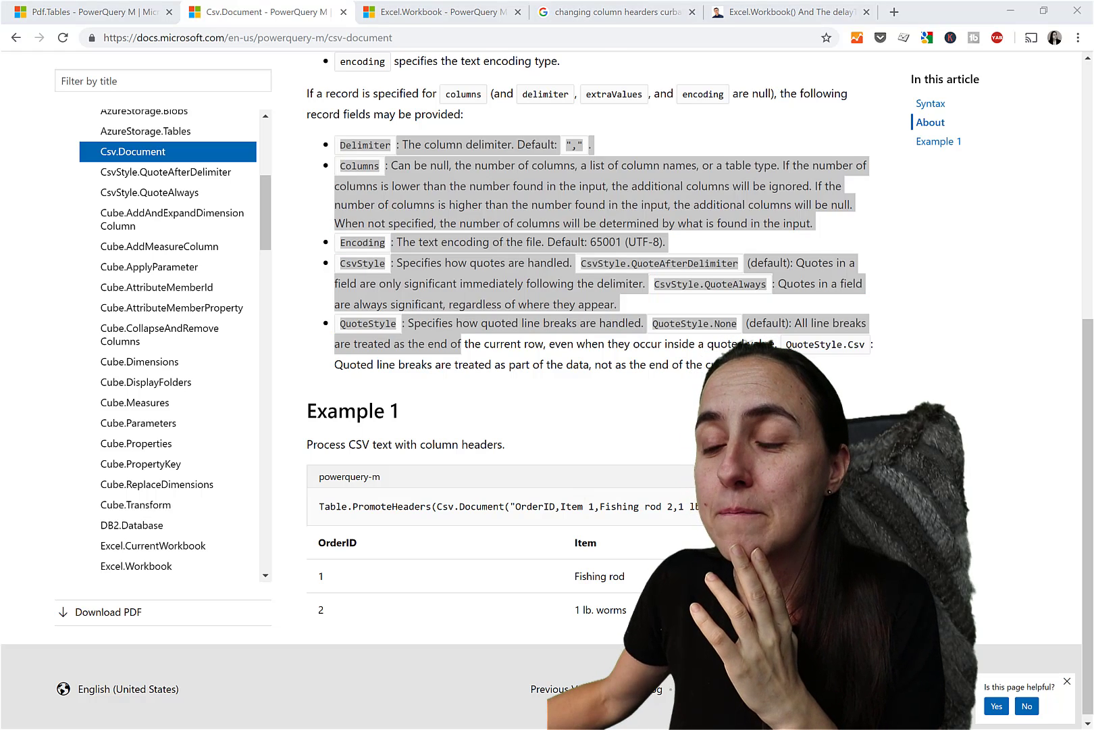
- Return to Power Query Editor and import 2019 FL_insurance_sample.csv as a new Text/CSV source
key(alt+Tab)
scroll(68, 54, up, 2)
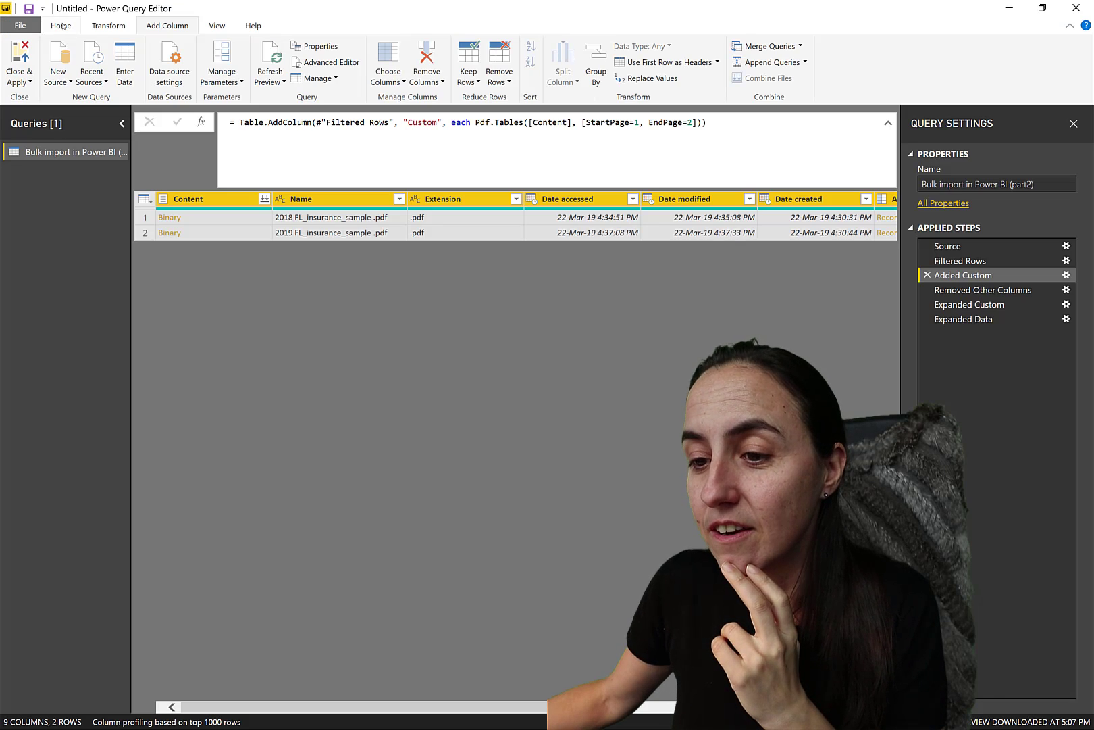
click(62, 84)
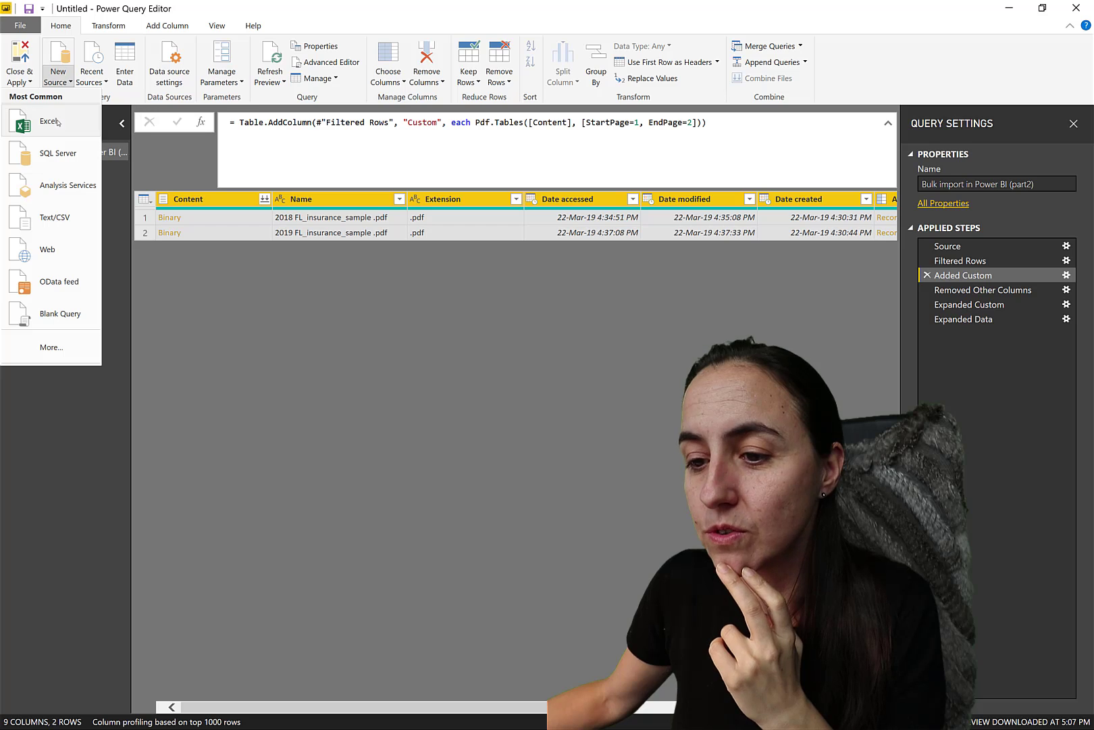
click(62, 223)
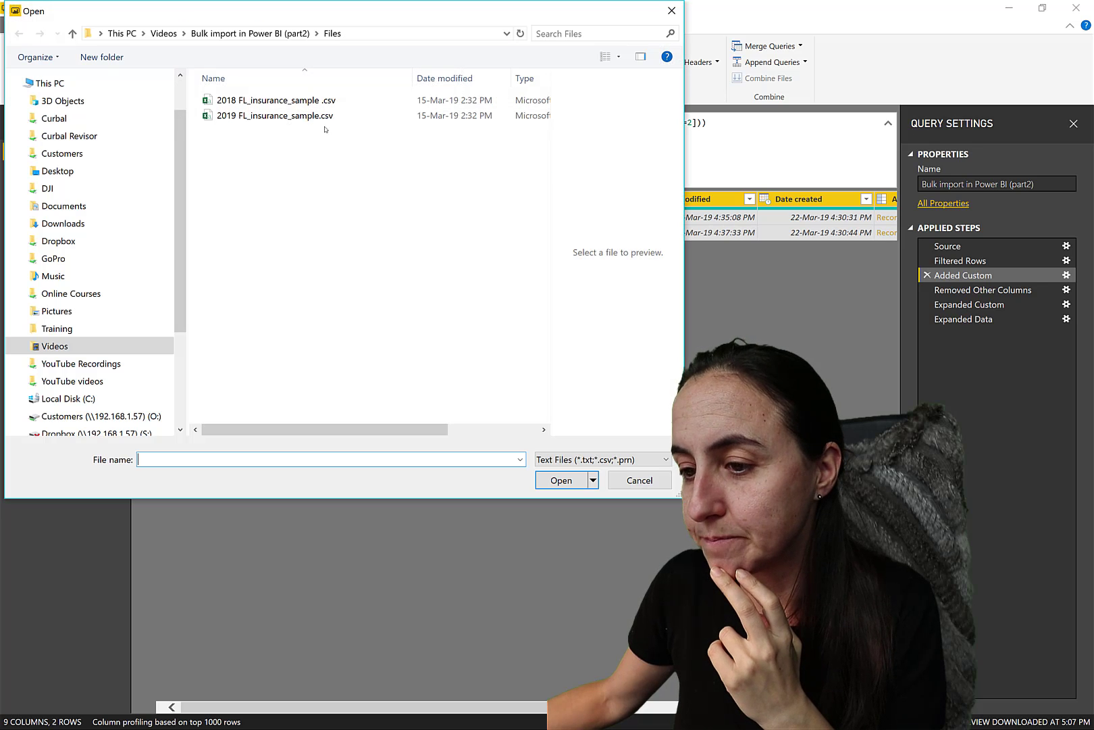
click(325, 119)
click(562, 480)
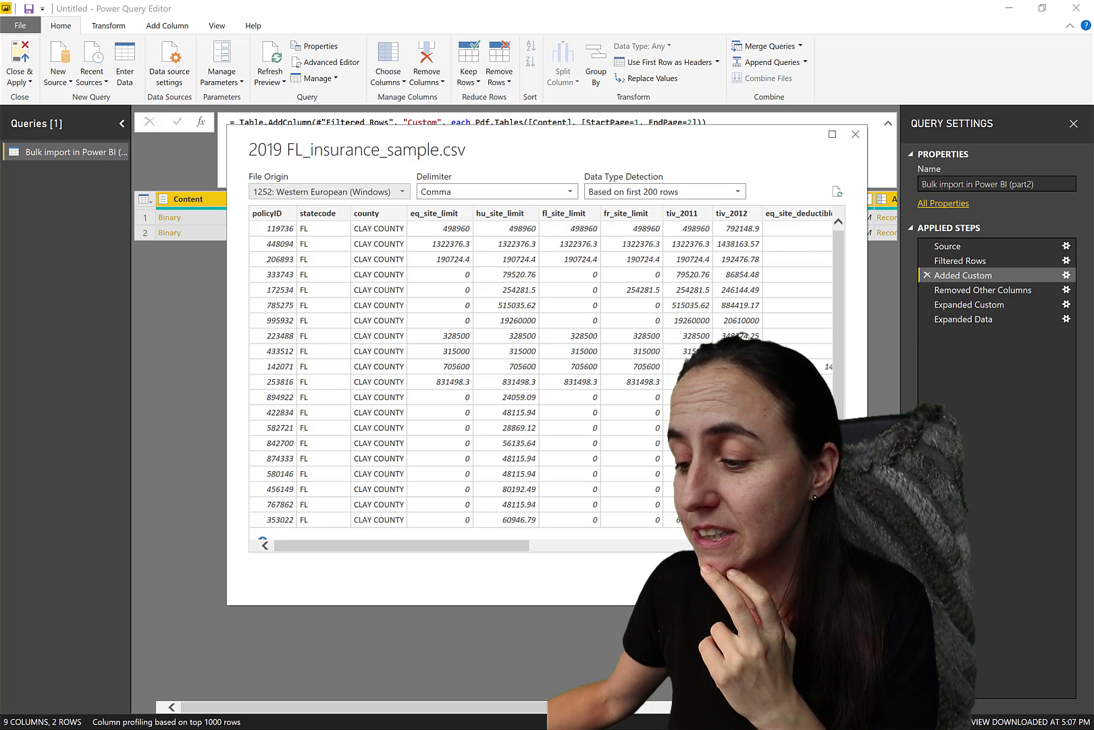
key(Escape)
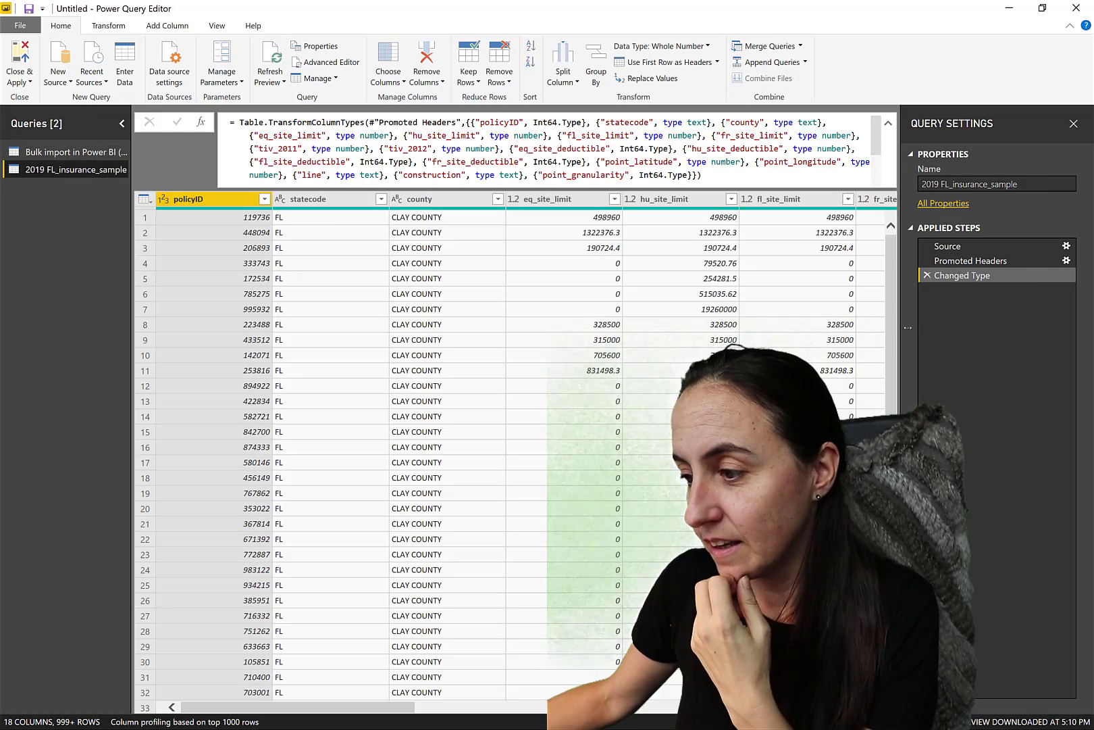
- Show the Source step of the CSV query and examine its Csv.Document function and options record
click(966, 246)
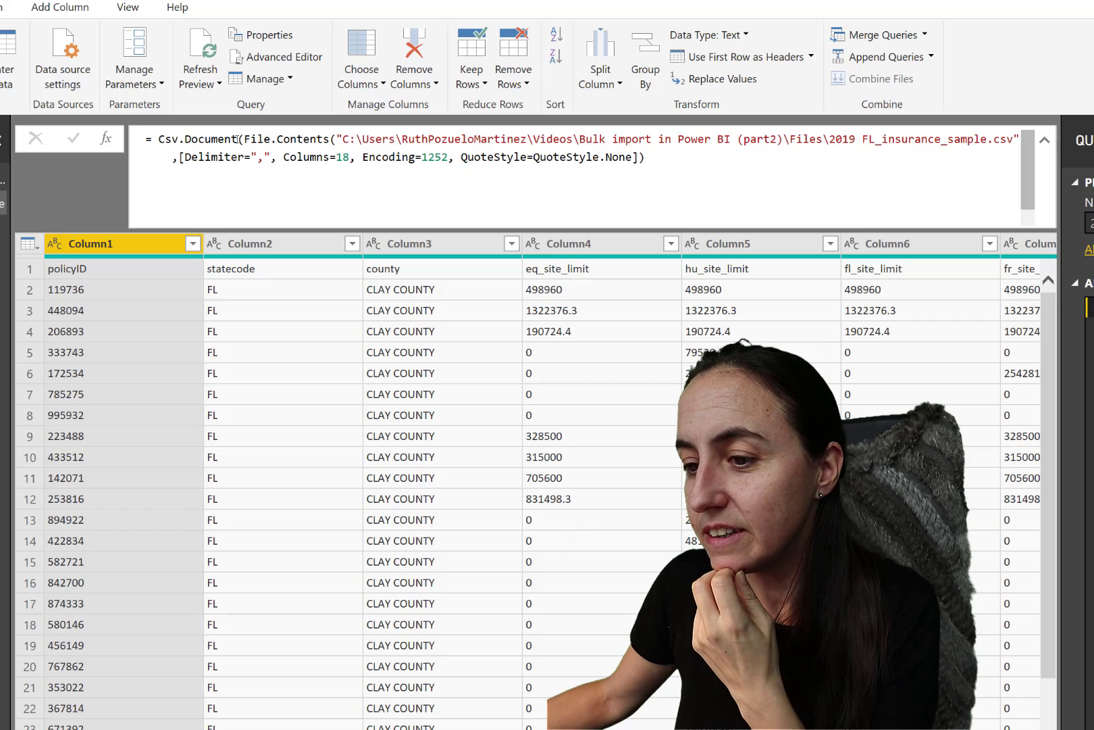
drag(239, 139, 147, 137)
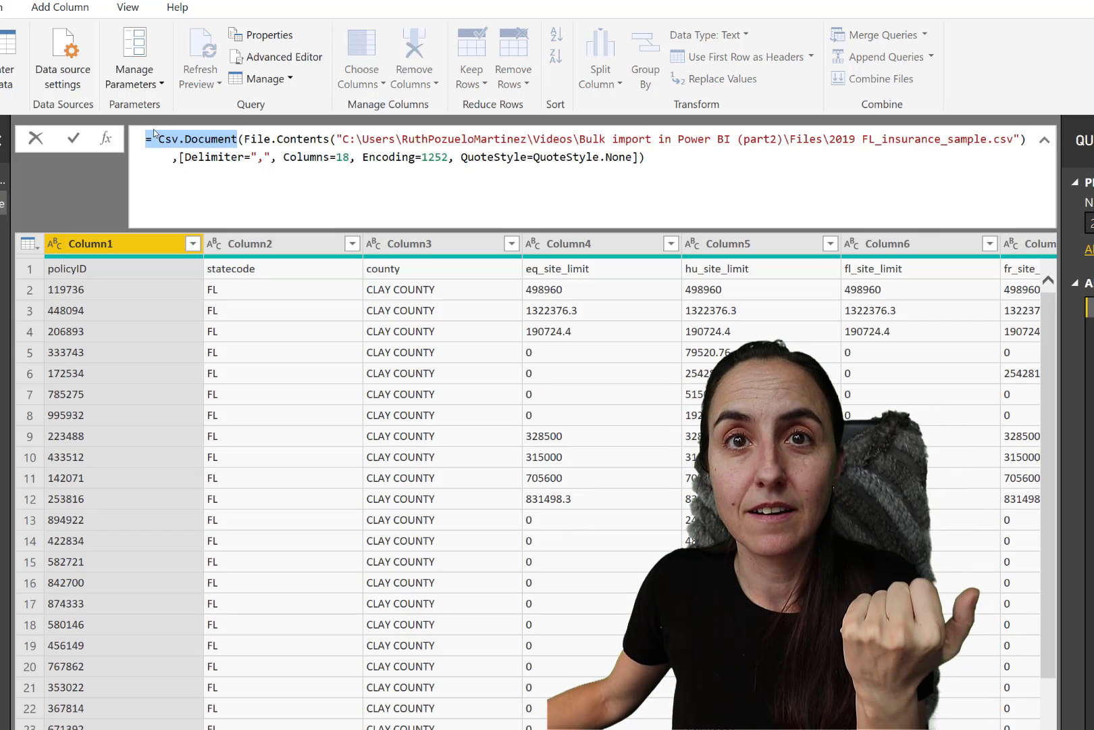
click(428, 186)
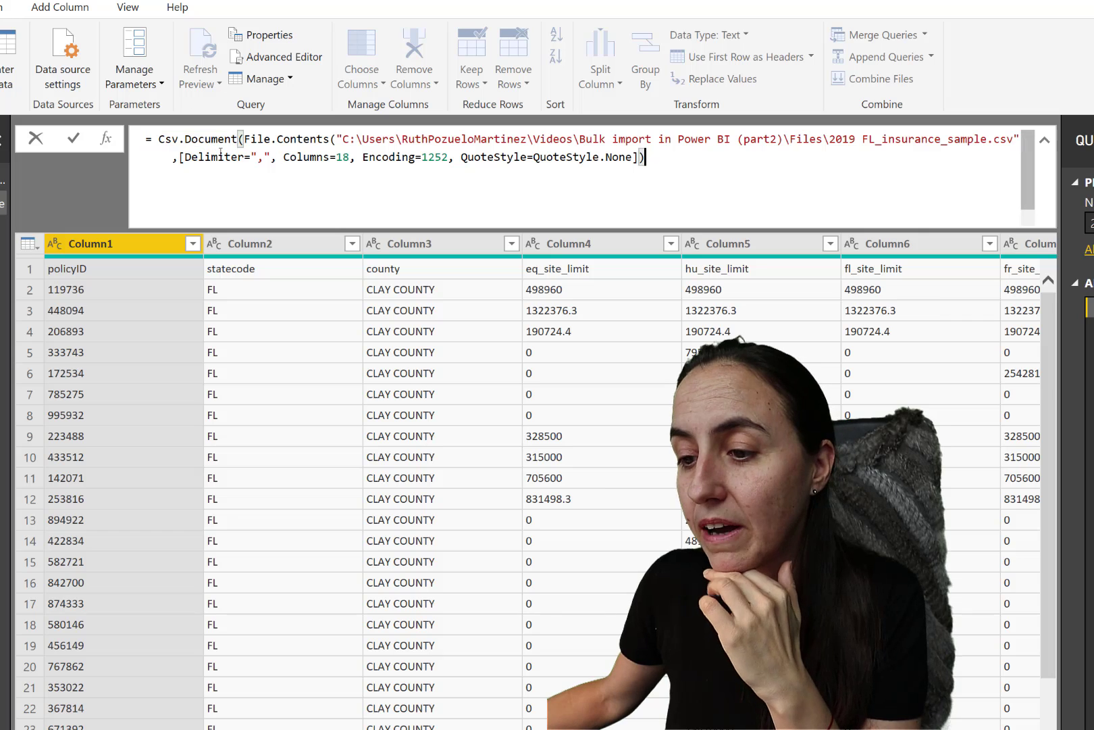
drag(233, 157, 655, 158)
- Try a semicolon as the Delimiter value in the Csv.Document options, and restore the comma
click(264, 160)
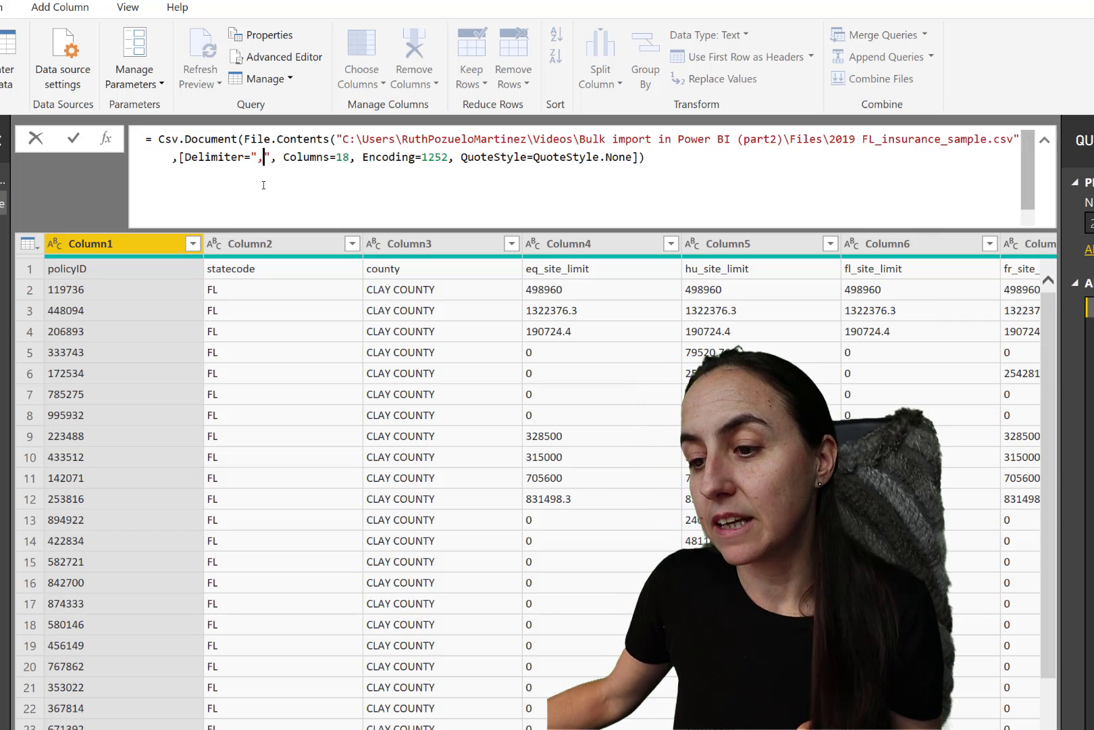
key(BackSpace)
text(;)
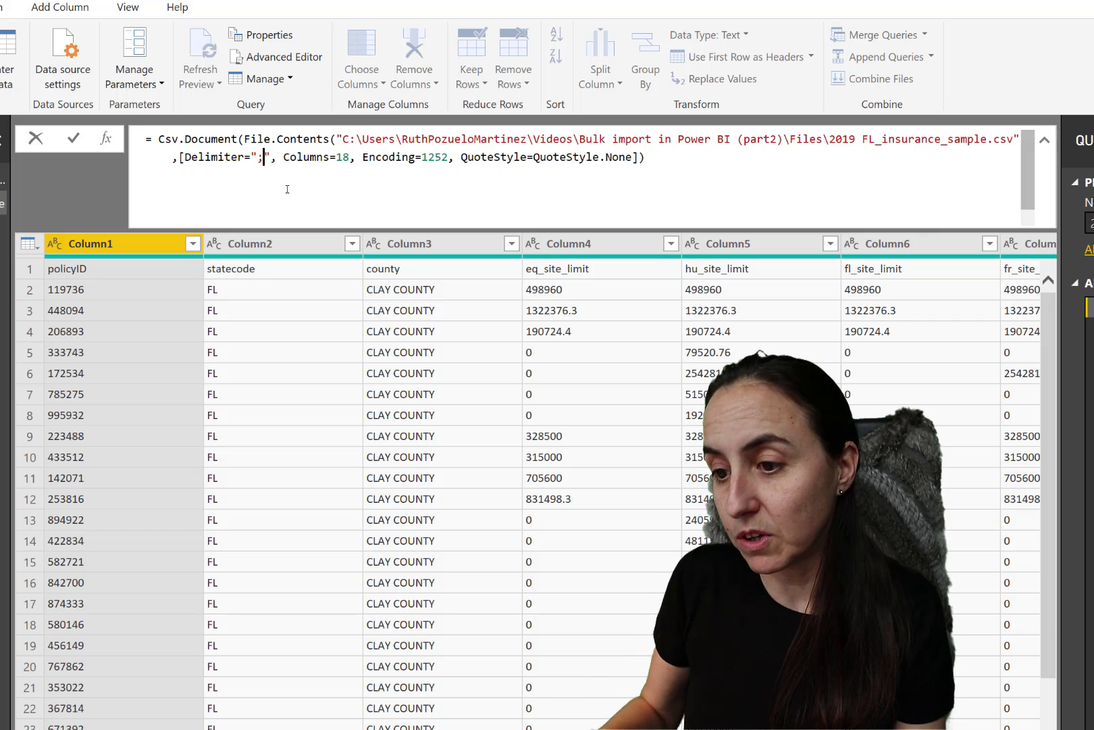
key(BackSpace)
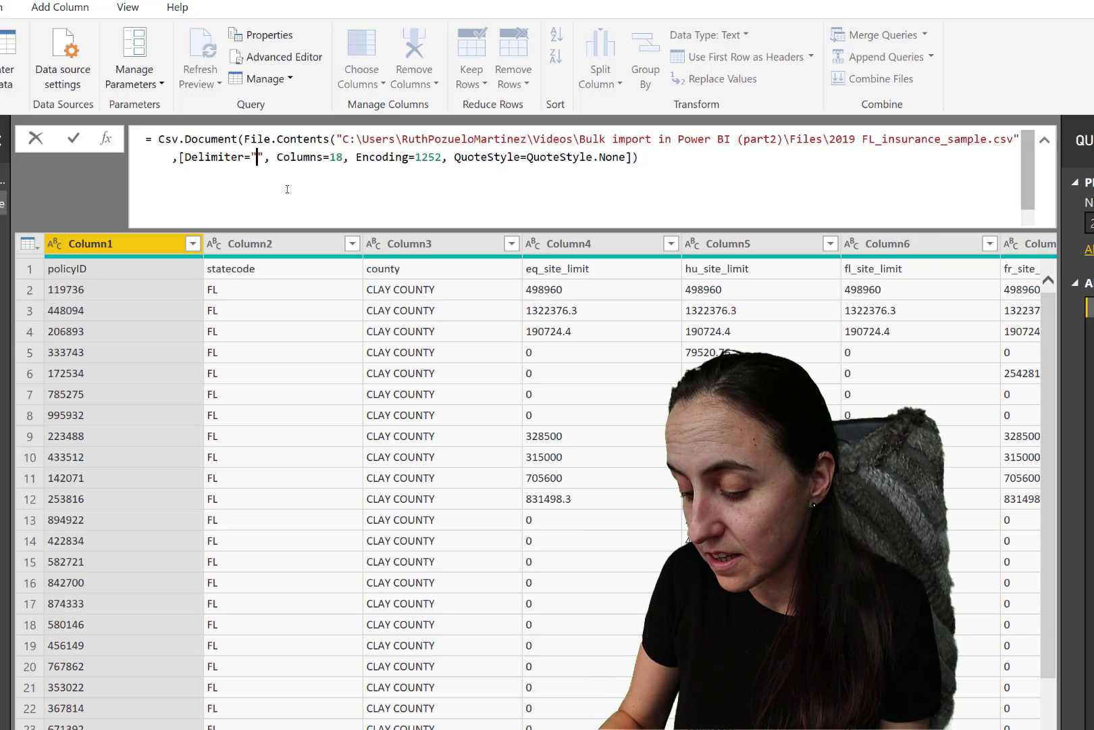
text(,)
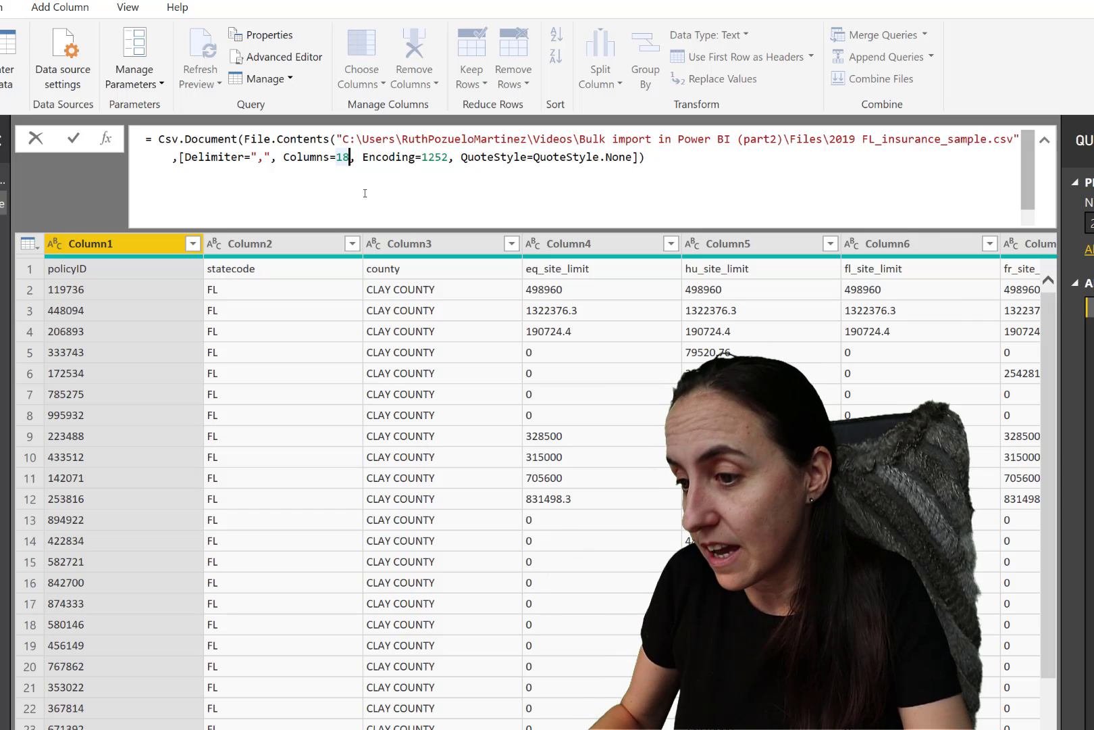
- Set Columns=3 in the Csv.Document options of the Source step and apply the formula
key(BackSpace)
key(BackSpace)
text(3)
key(Return)
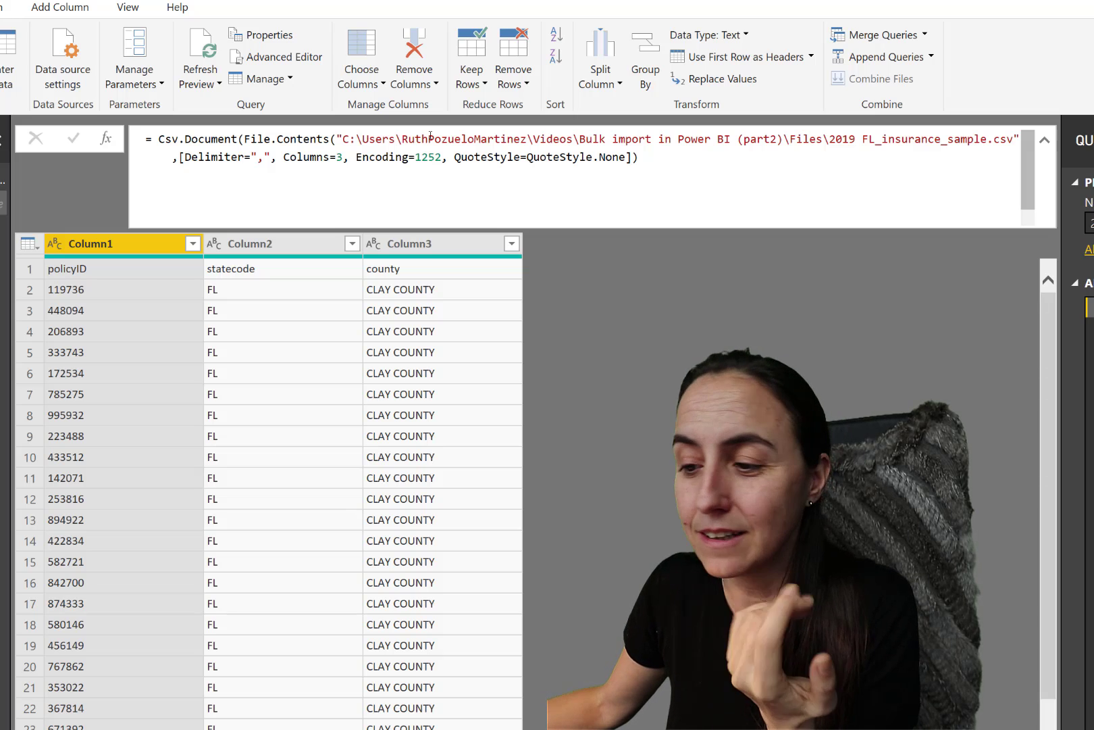
- Copy the whole Csv.Document expression from the Source step's formula, without the equals sign
click(440, 161)
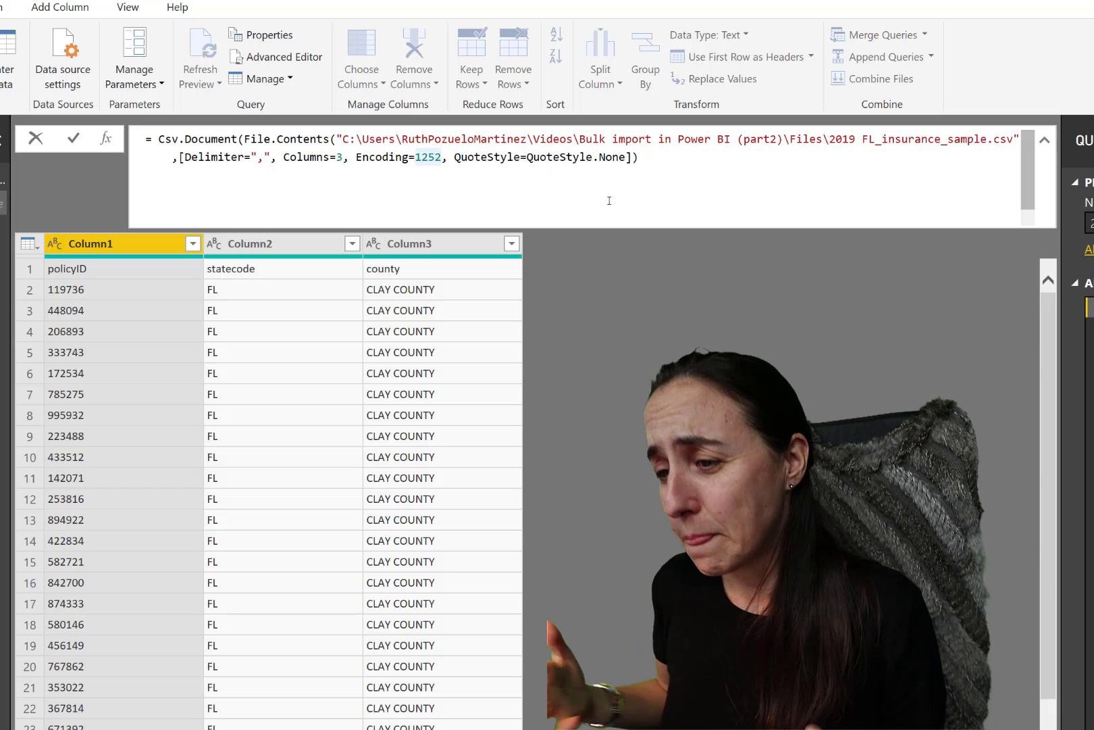
key(Return)
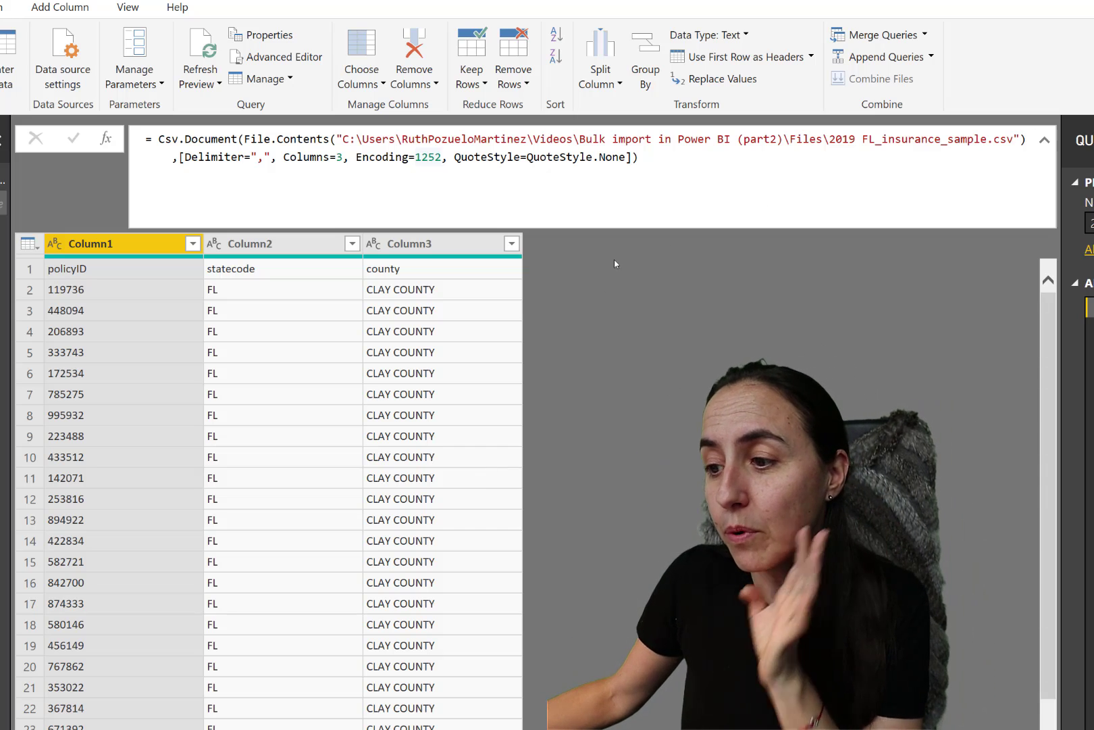
drag(637, 157, 159, 138)
key(ctrl+c)
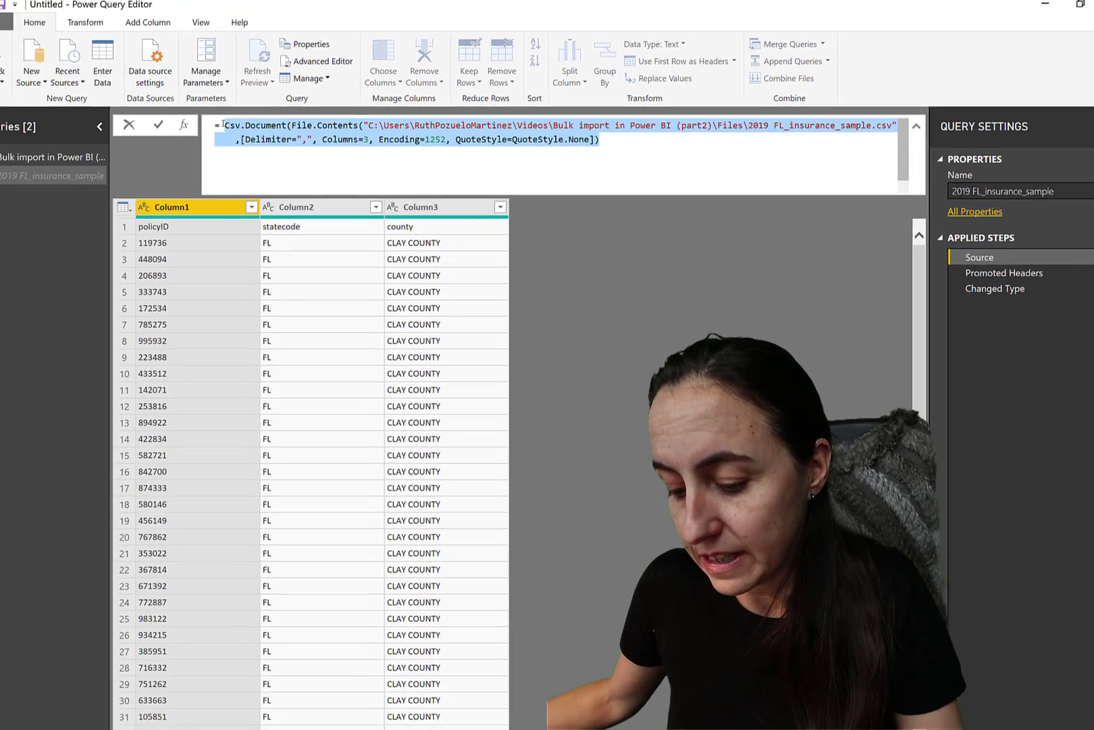
- Duplicate the Bulk import in Power BI (part2) query
click(0, 179)
click(62, 153)
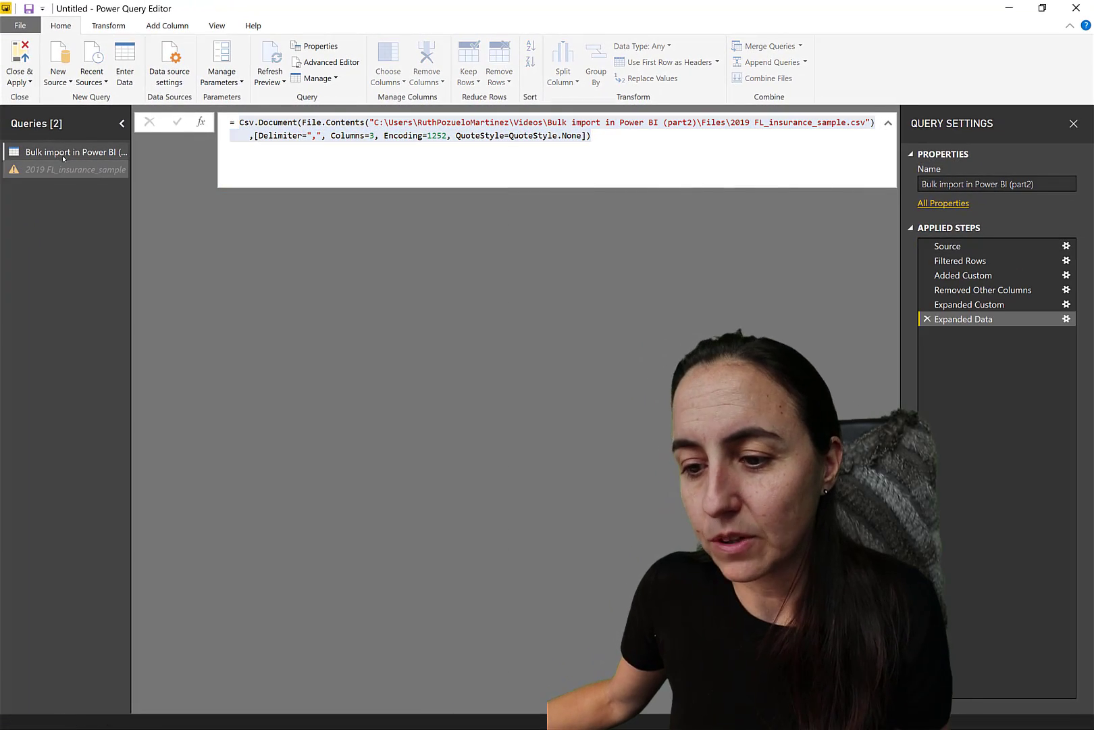
right_click(62, 153)
click(107, 251)
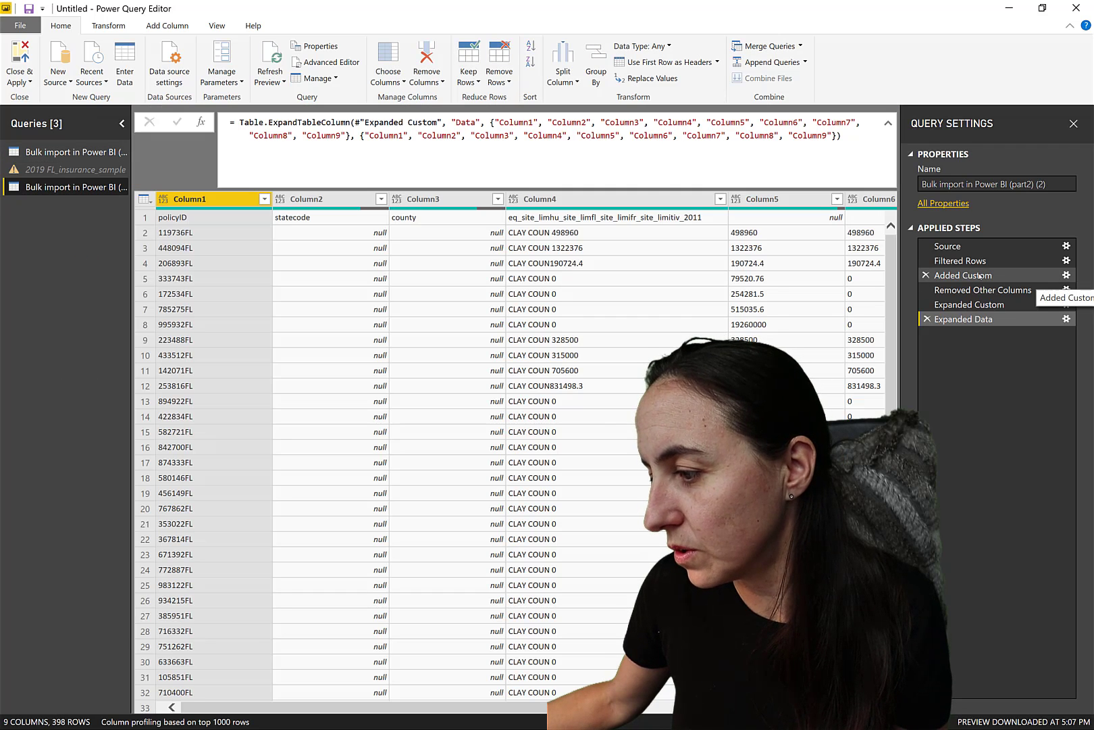
- Delete the Added Custom step and all steps after it from the duplicated query
click(980, 275)
right_click(980, 275)
click(1045, 324)
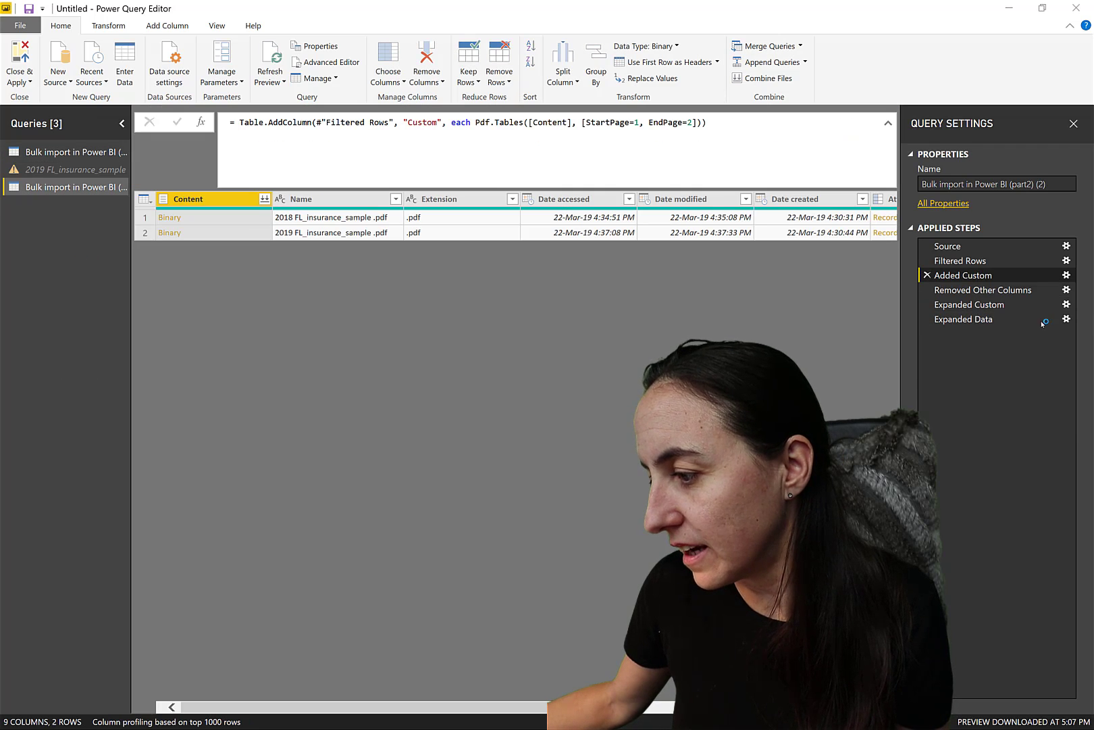
click(634, 406)
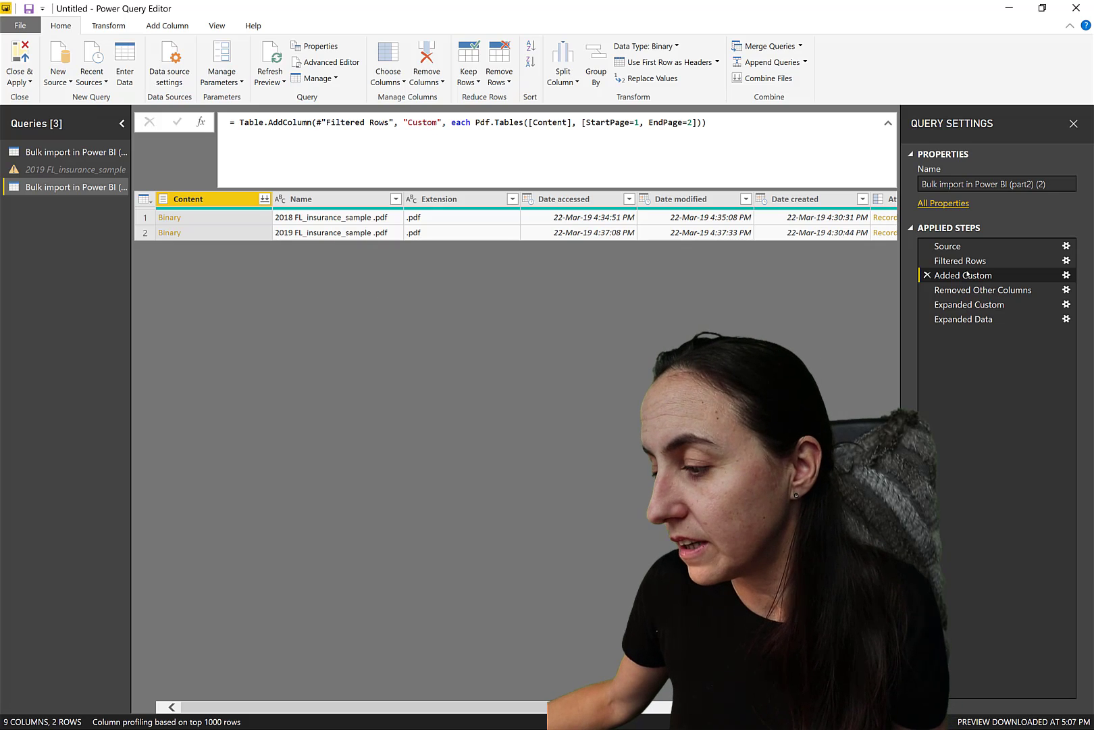
- Change the Extension column filter of the duplicated query to keep only .csv files
click(512, 199)
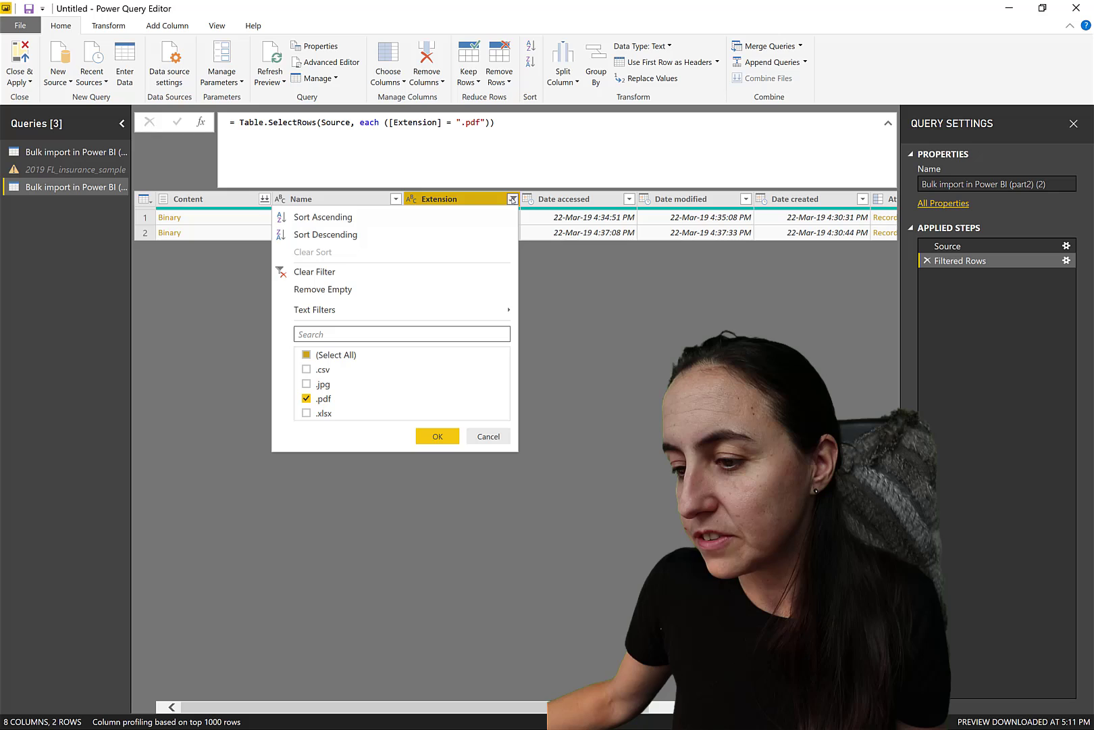
click(325, 398)
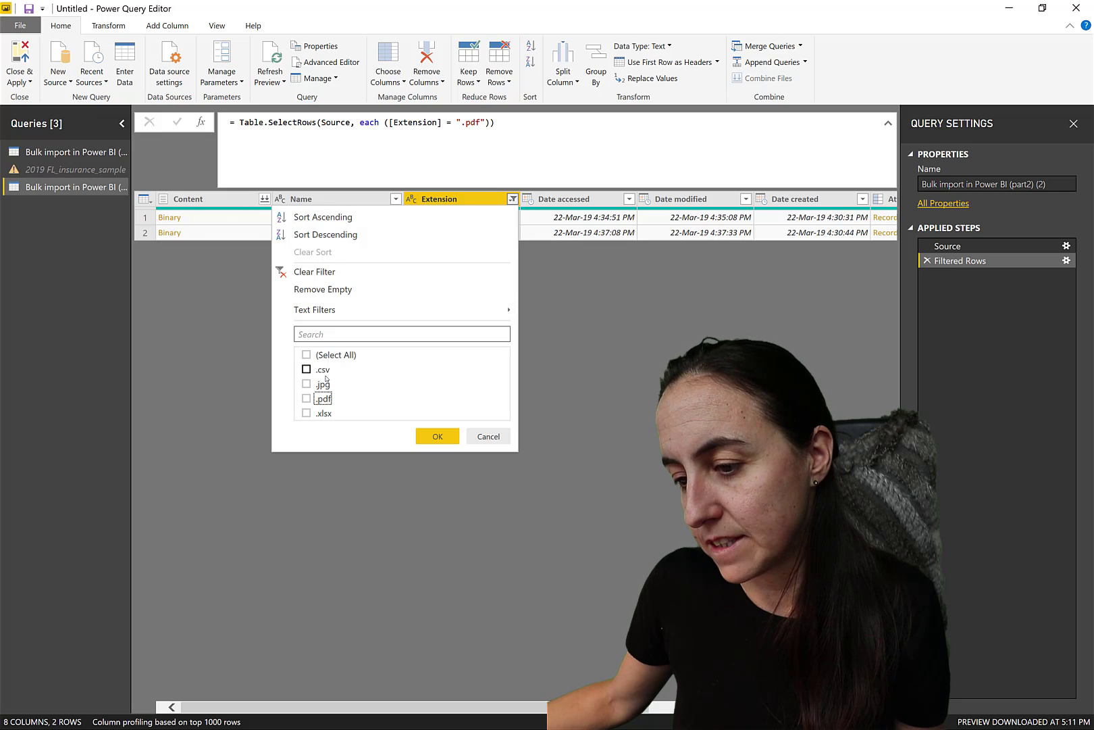
key(Up)
key(Up)
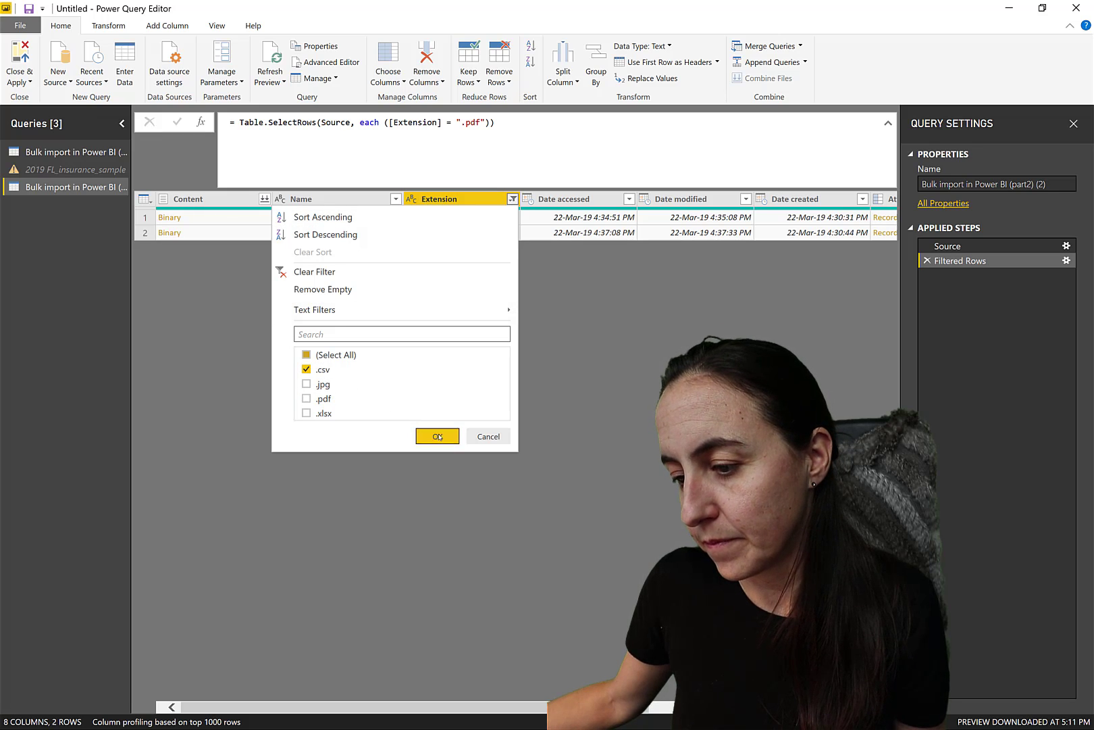
click(438, 436)
- Start a custom column named Custom with the formula Csv.Document([Content])
click(166, 26)
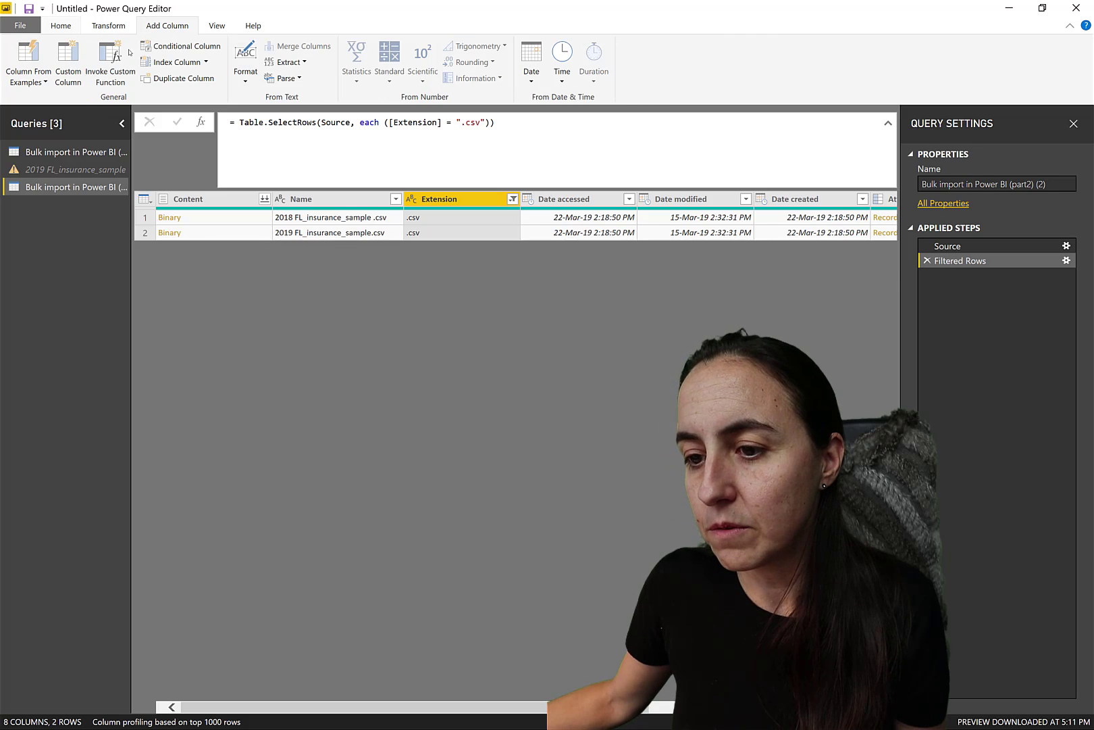
click(68, 64)
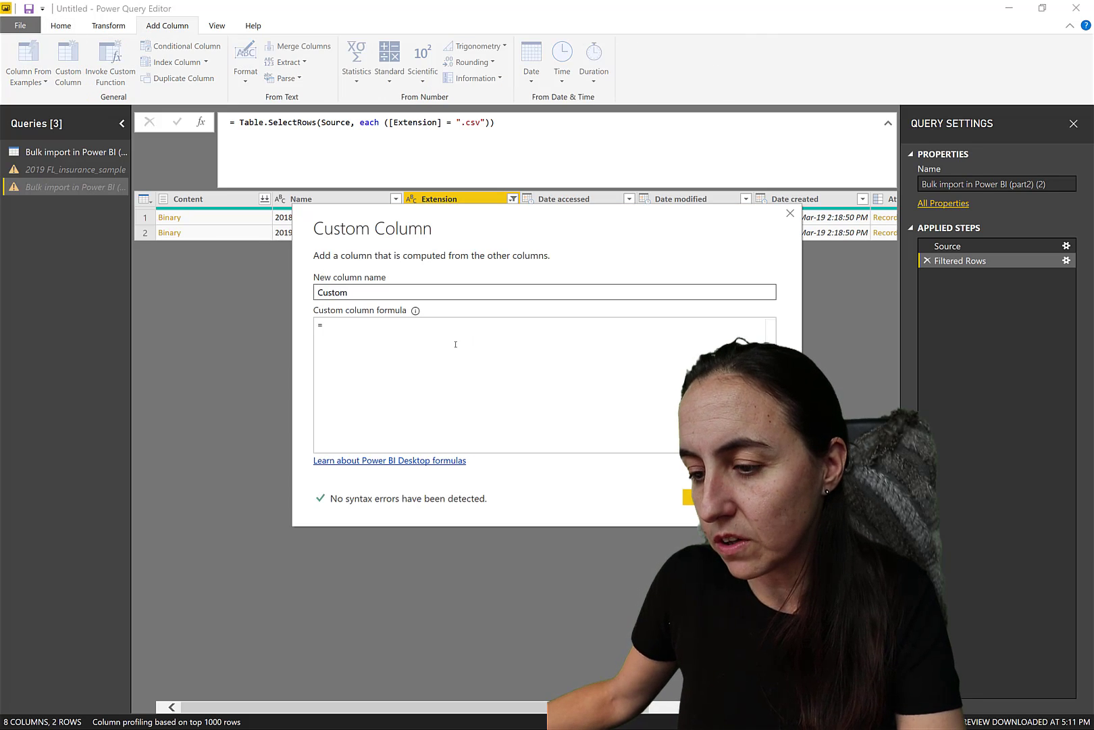
click(455, 344)
text(Cs)
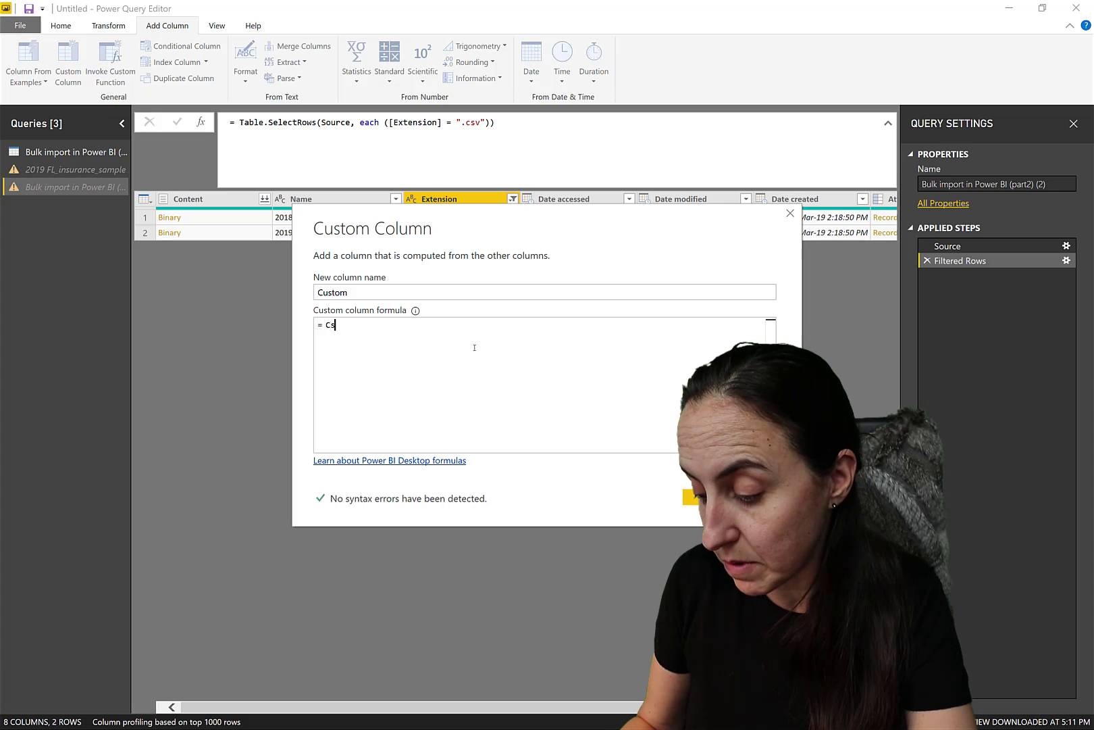
text(v)
key(Tab)
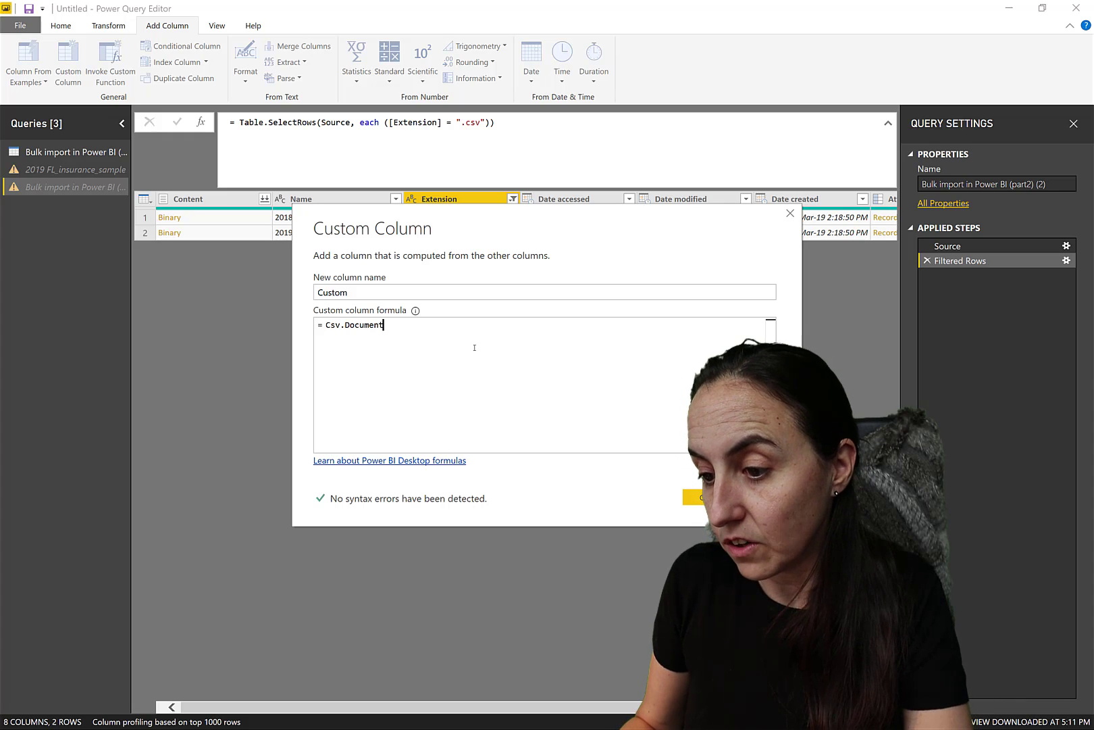
text(()
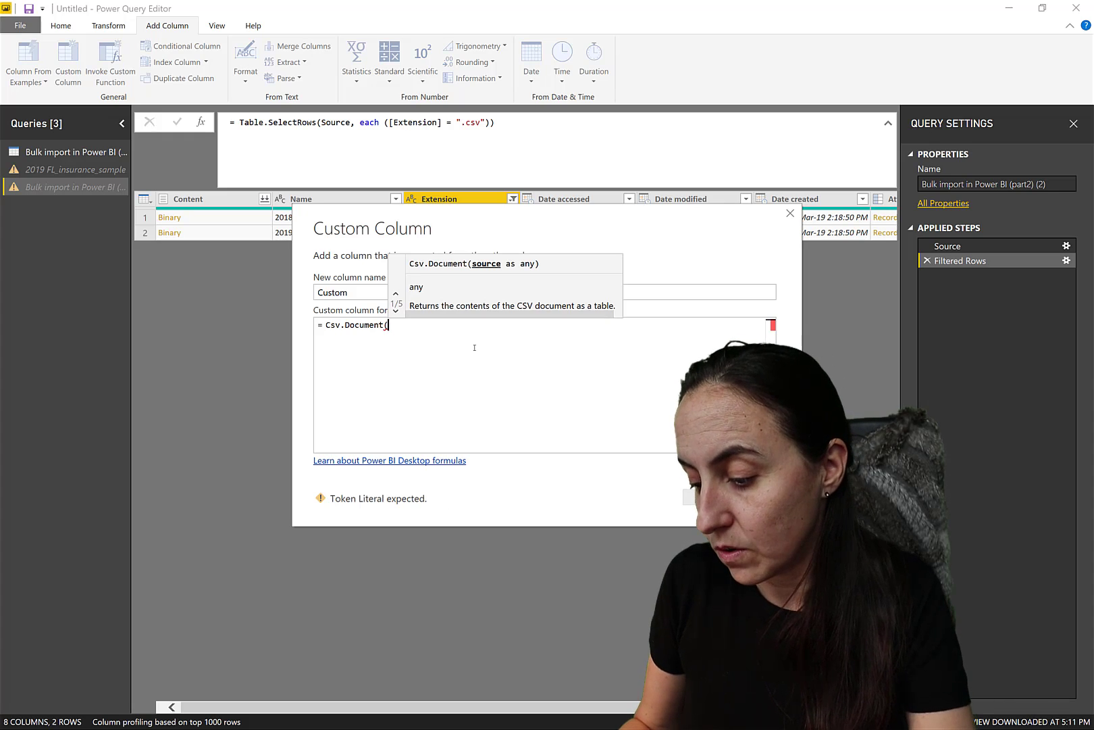
text([Co)
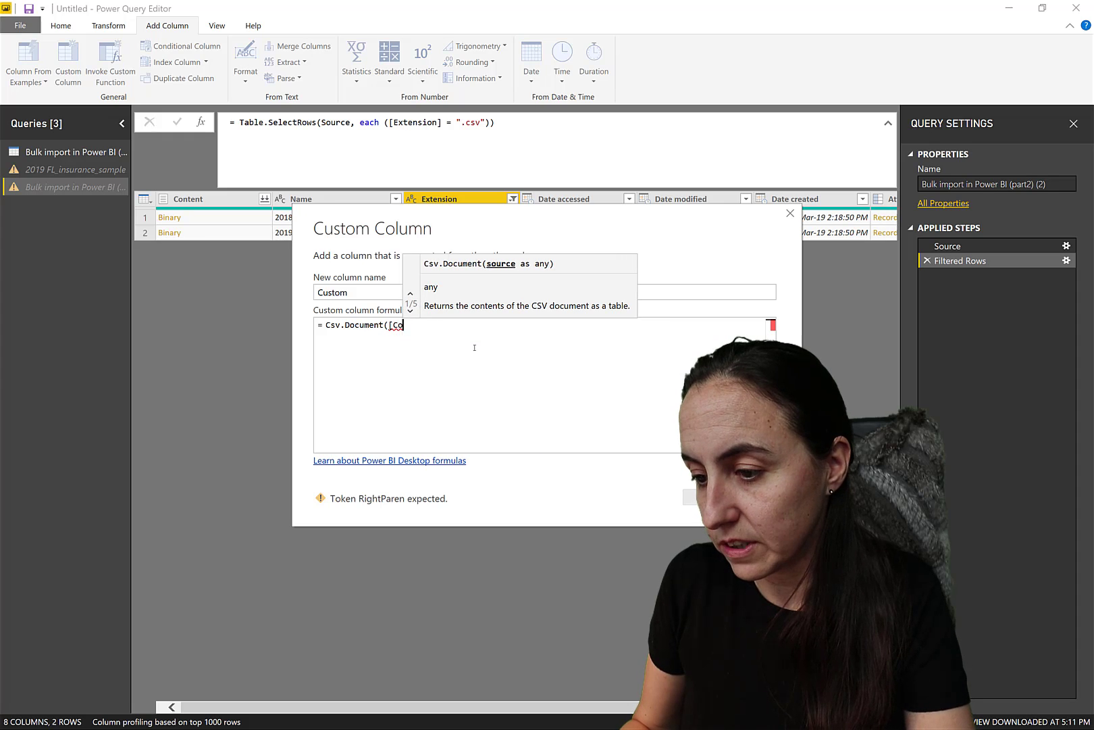
key(Tab)
text())
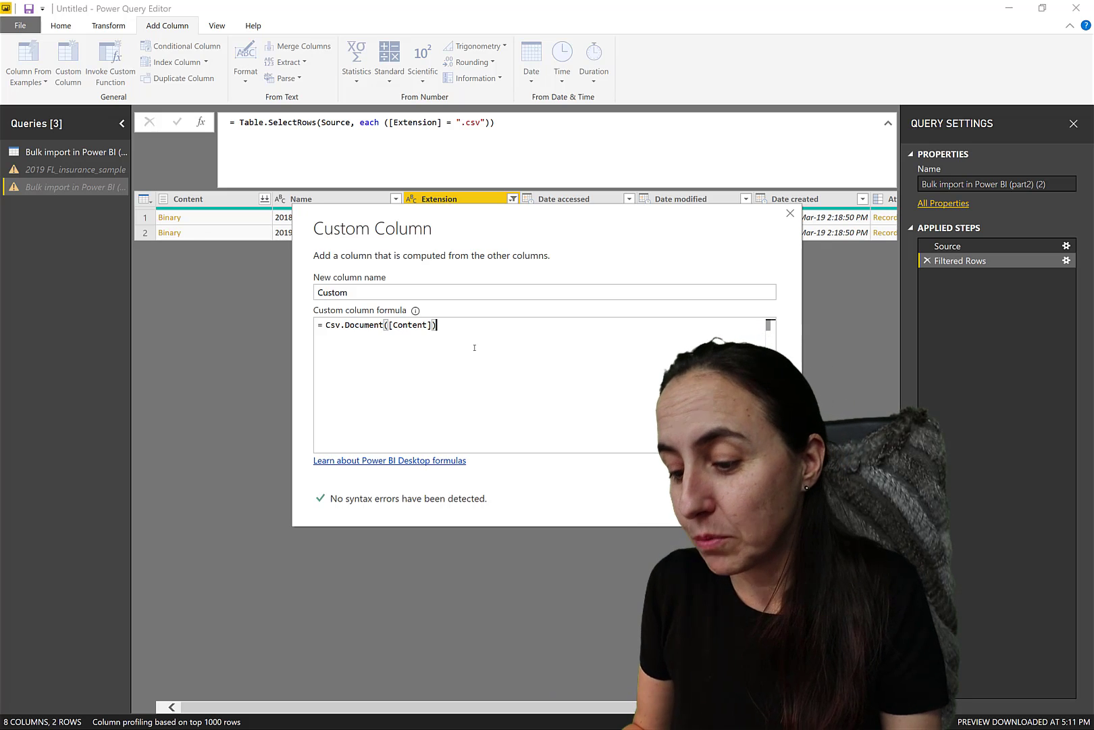
- Add the copied record [Delimiter=",", Columns=3, Encoding=1252, QuoteStyle=QuoteStyle.None] as the second Csv.Document argument, without the file path, and create the column
key(ctrl+v)
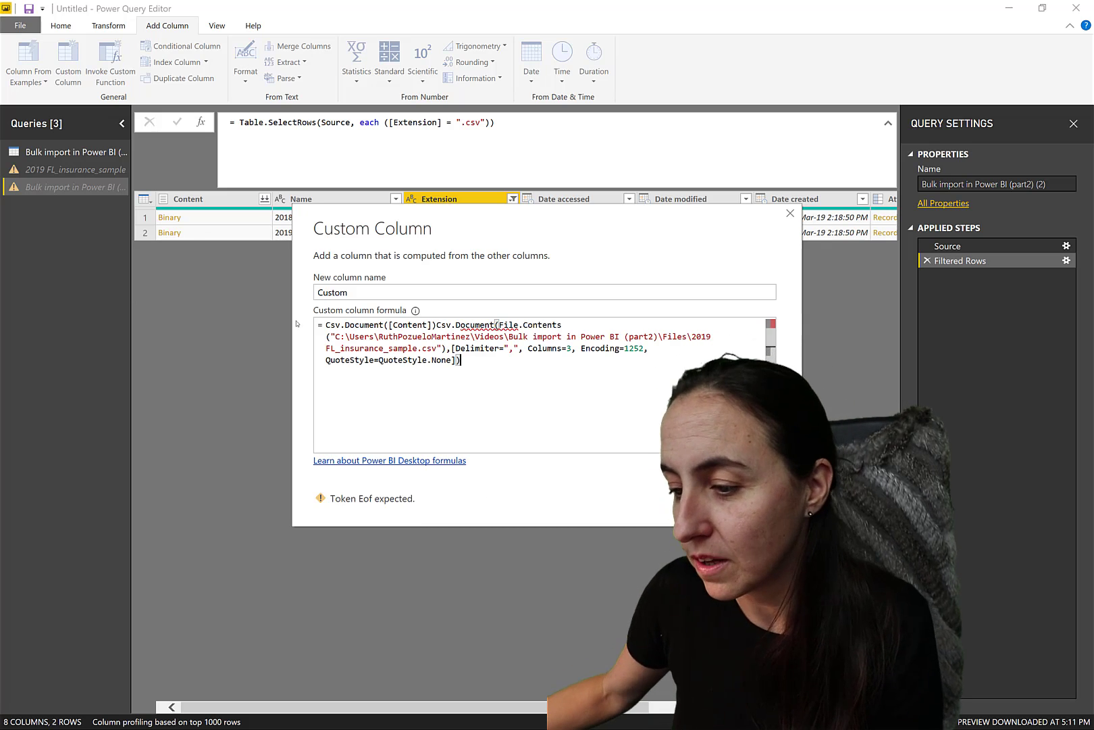
drag(452, 348, 437, 325)
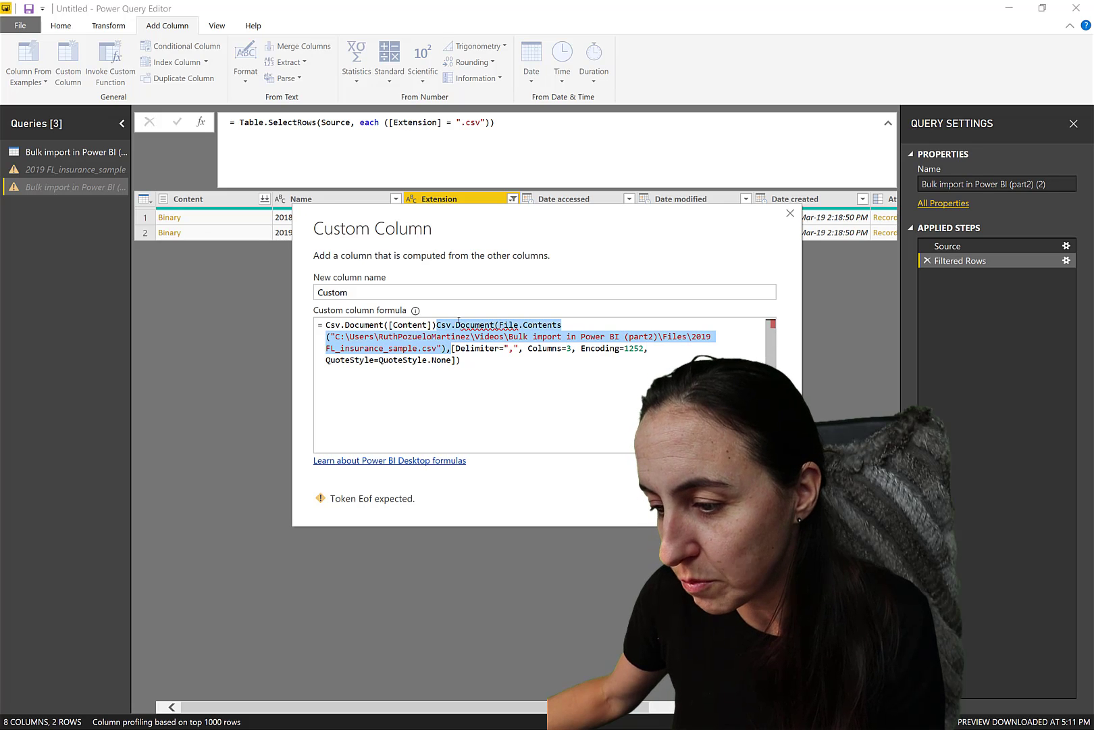
key(BackSpace)
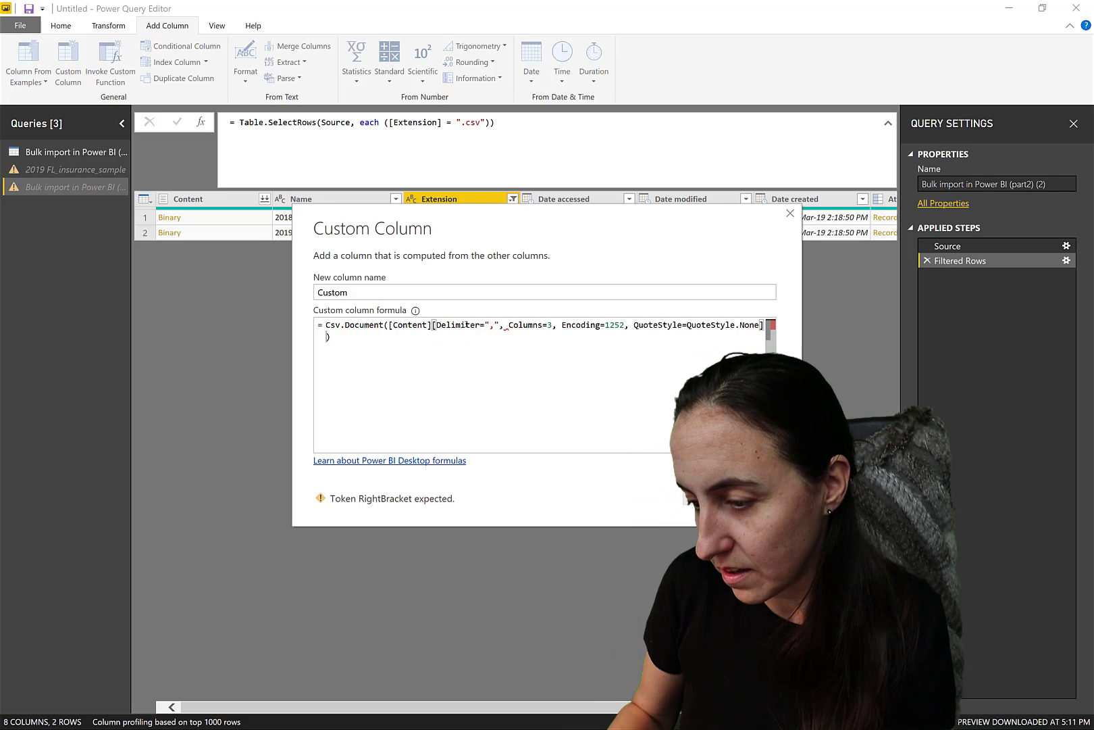
text(,)
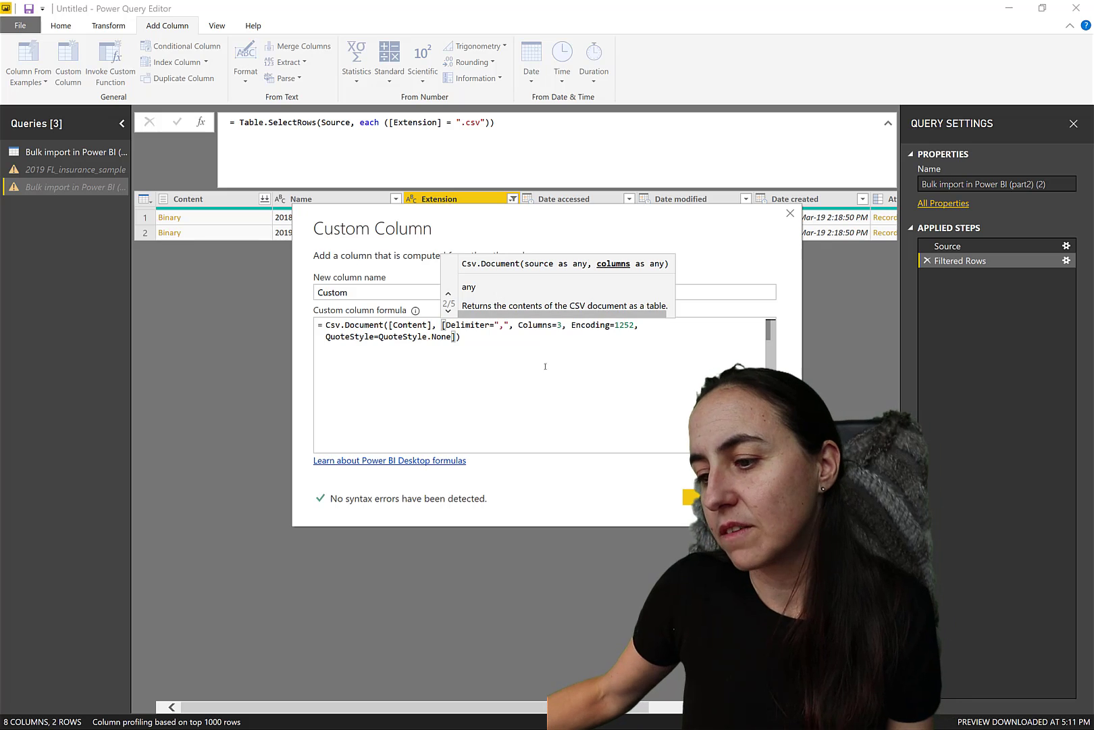
key(End)
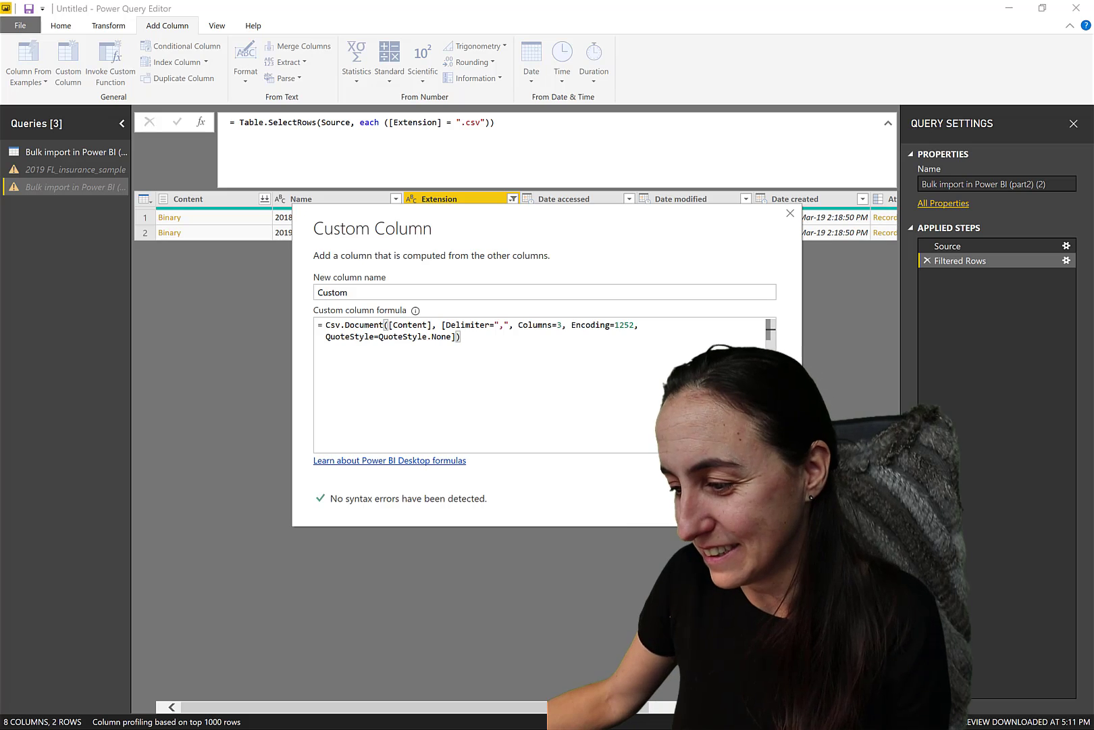
click(703, 498)
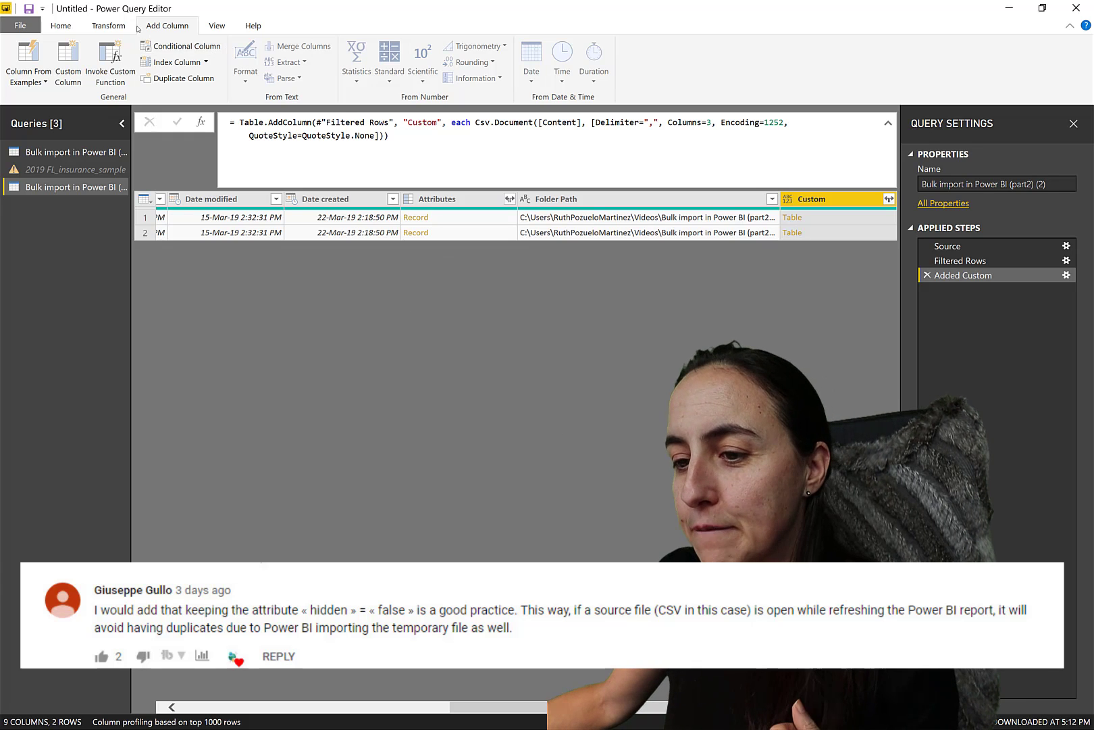
- Refresh the preview and examine the file list in the Source, Filtered Rows and Added Custom steps
click(60, 26)
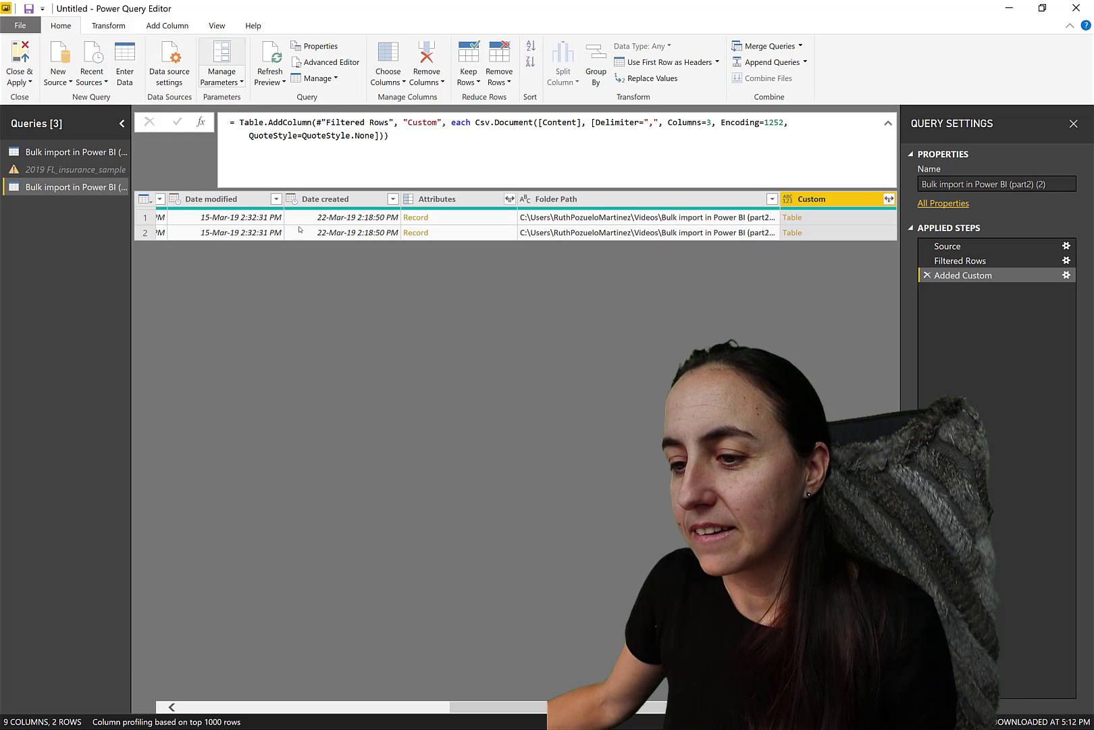
click(425, 694)
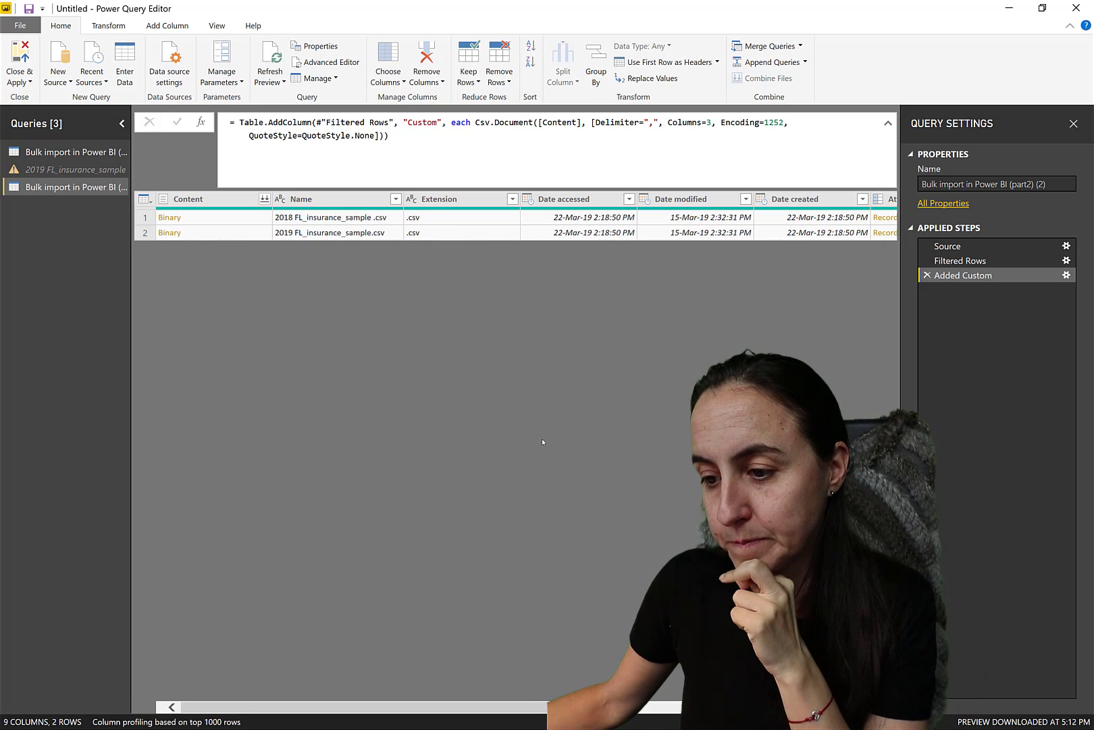
click(267, 58)
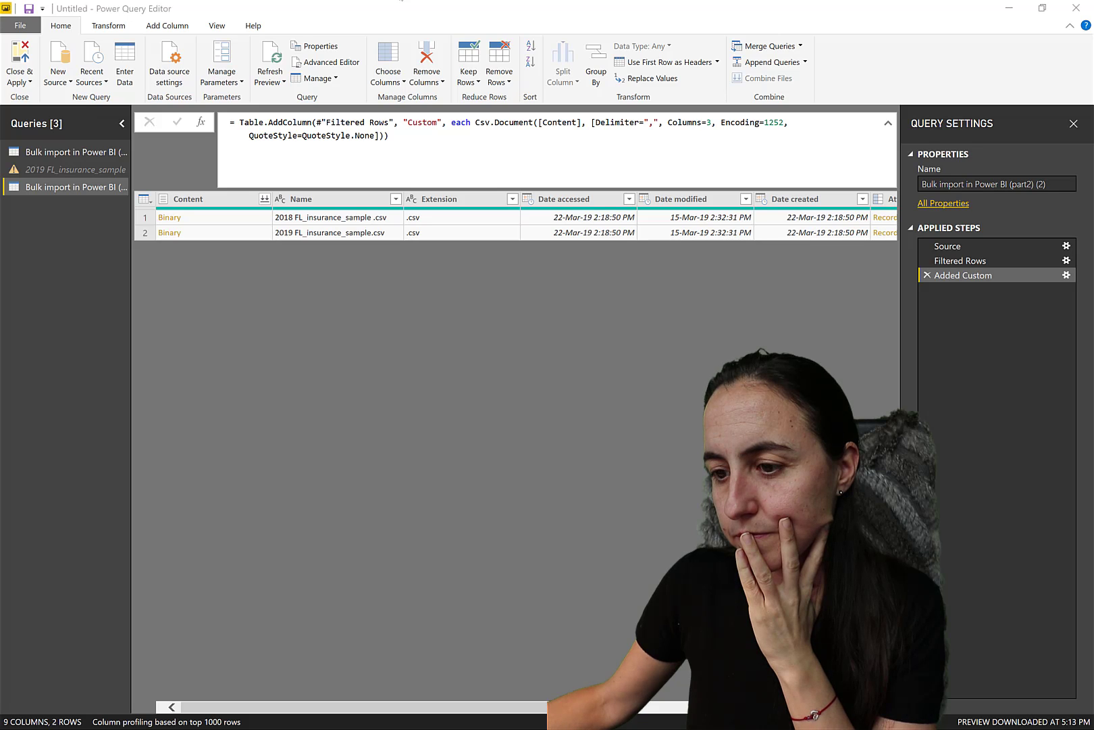
click(962, 260)
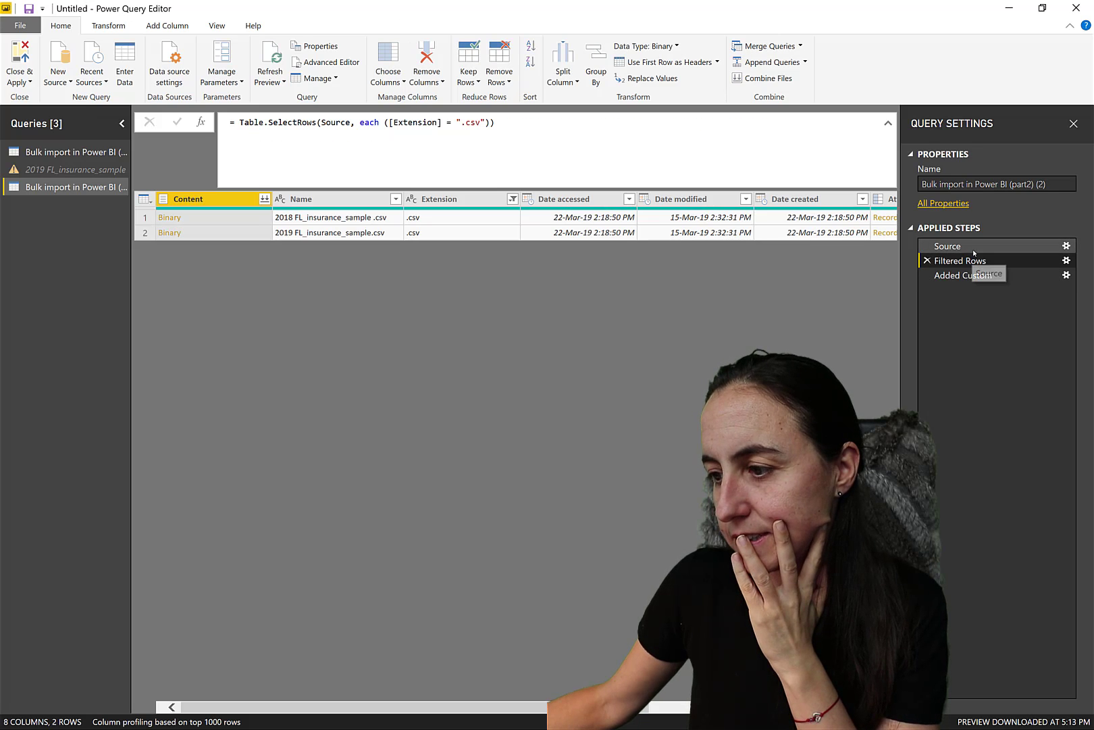
click(971, 247)
click(970, 261)
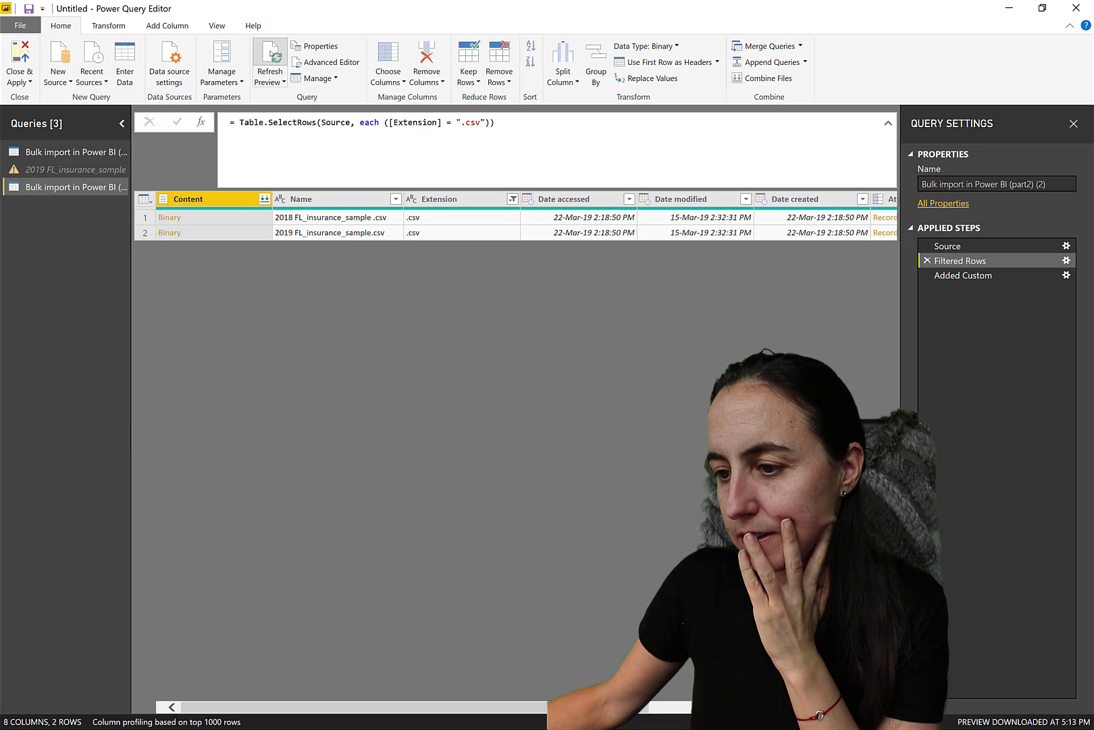
click(963, 275)
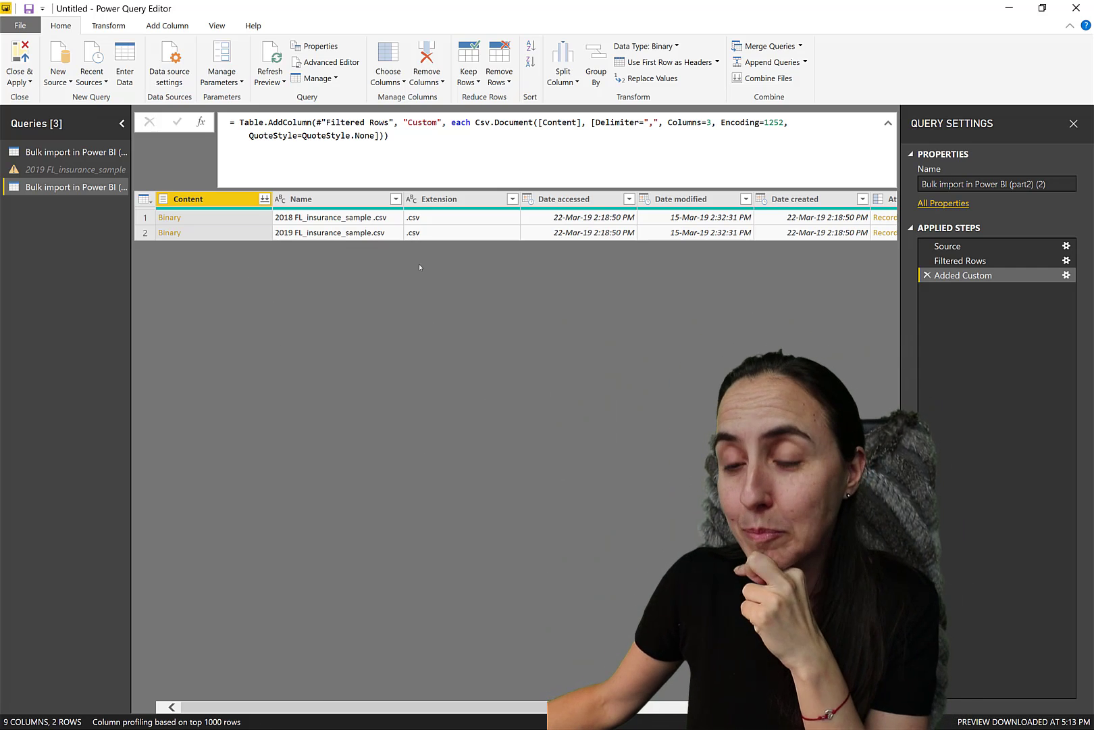
- Switch to the browser and examine the optional useHeaders and delayTypes arguments in the Excel.Workbook documentation
key(alt+Tab)
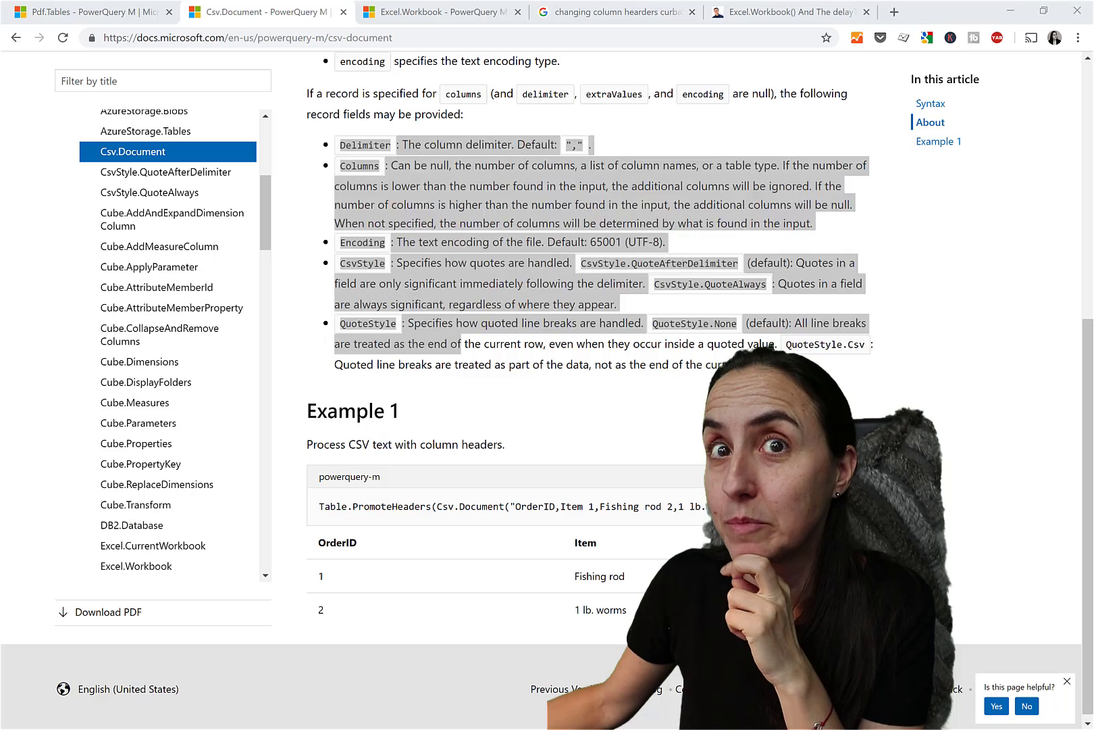
click(439, 13)
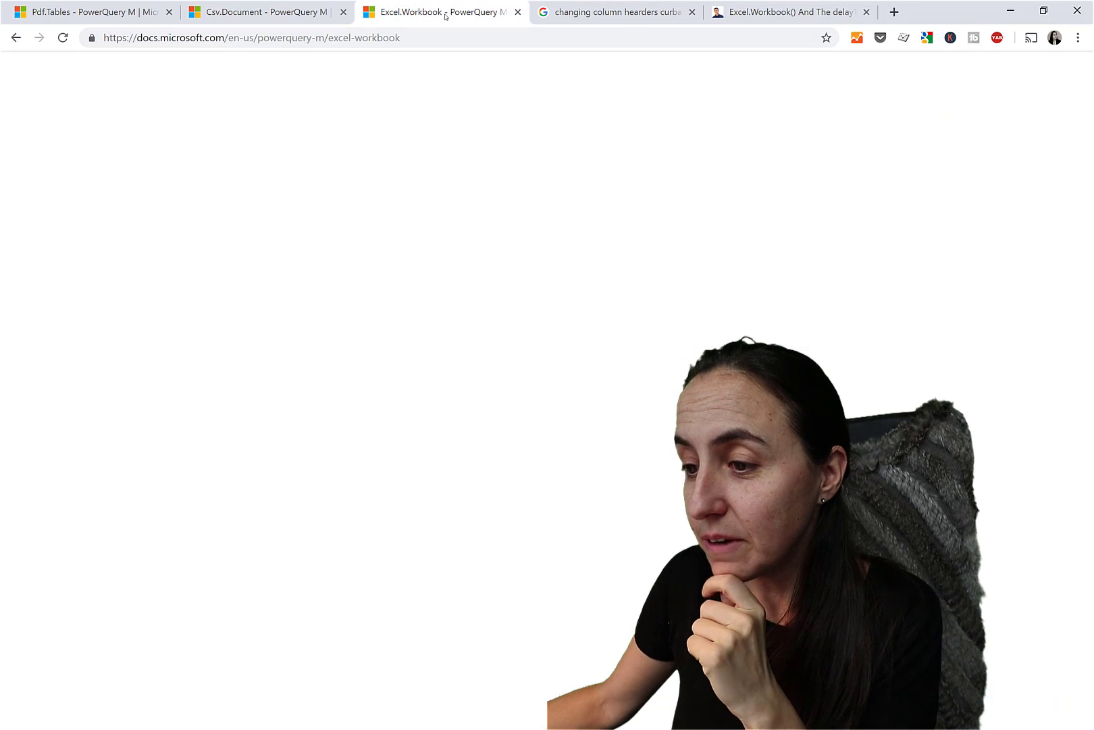
scroll(737, 270, left, 3)
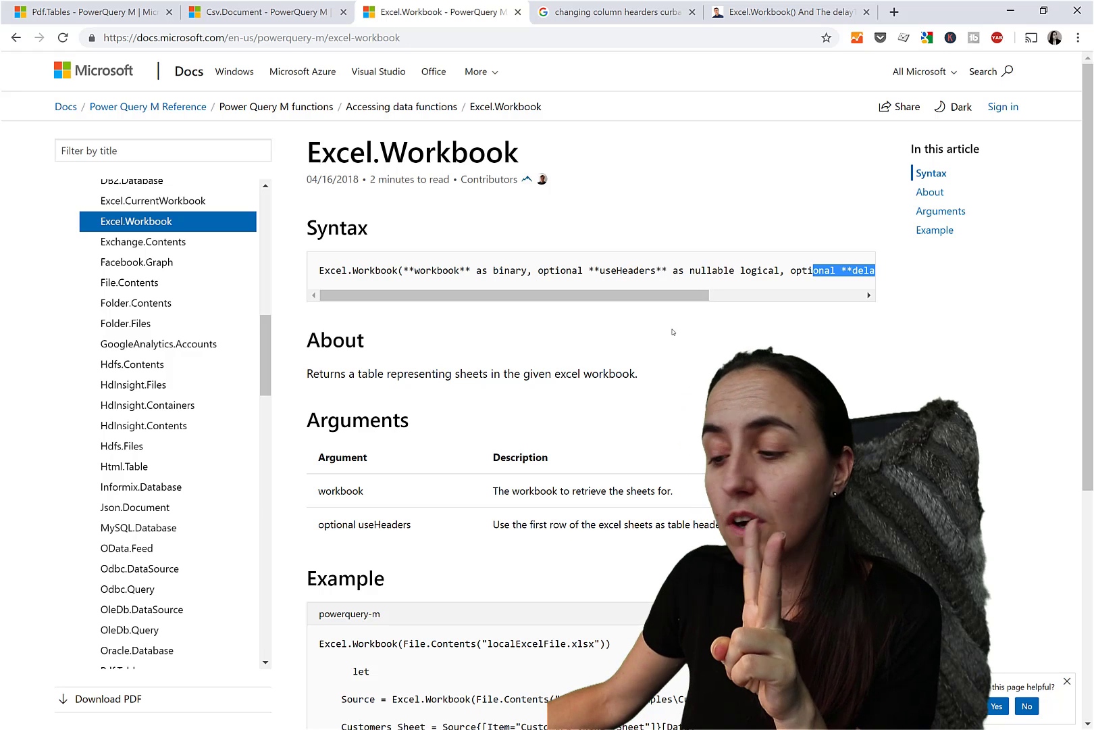
drag(594, 271, 707, 270)
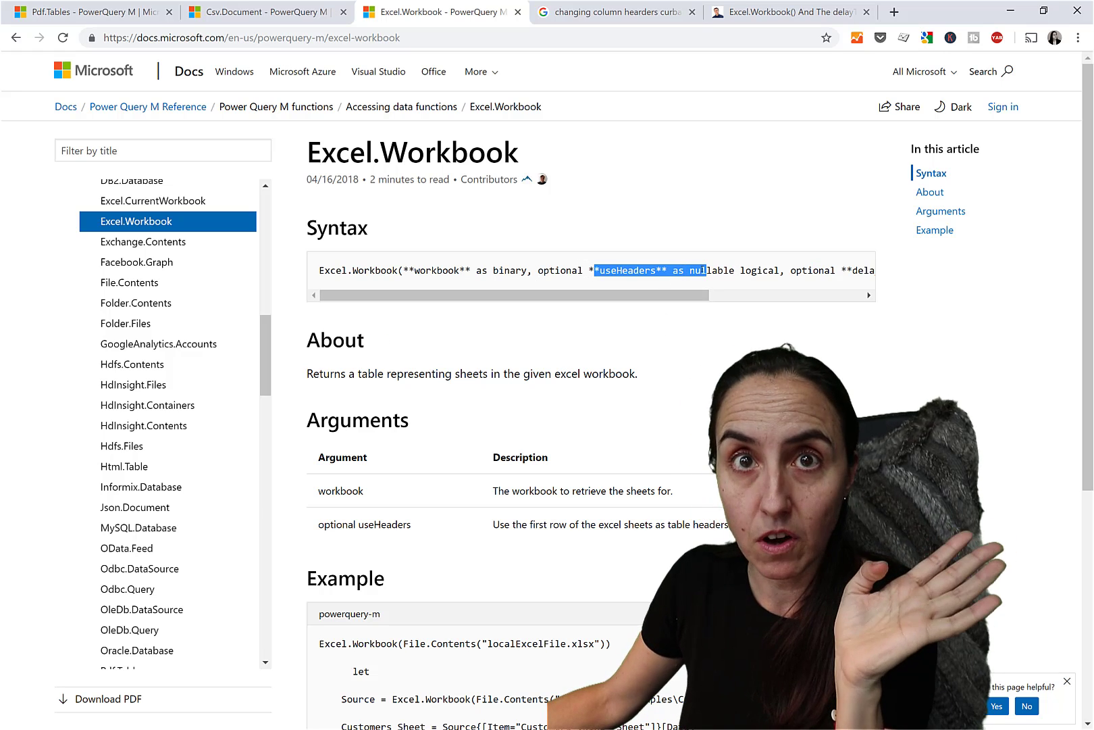
drag(809, 270, 656, 256)
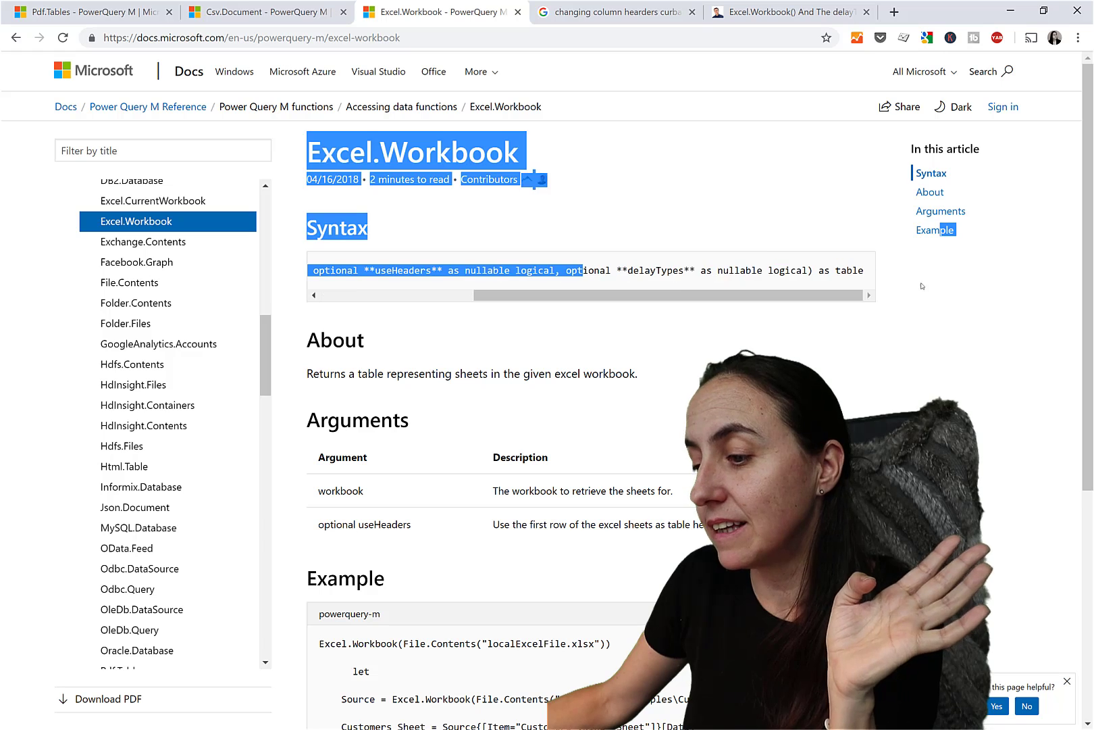
click(656, 255)
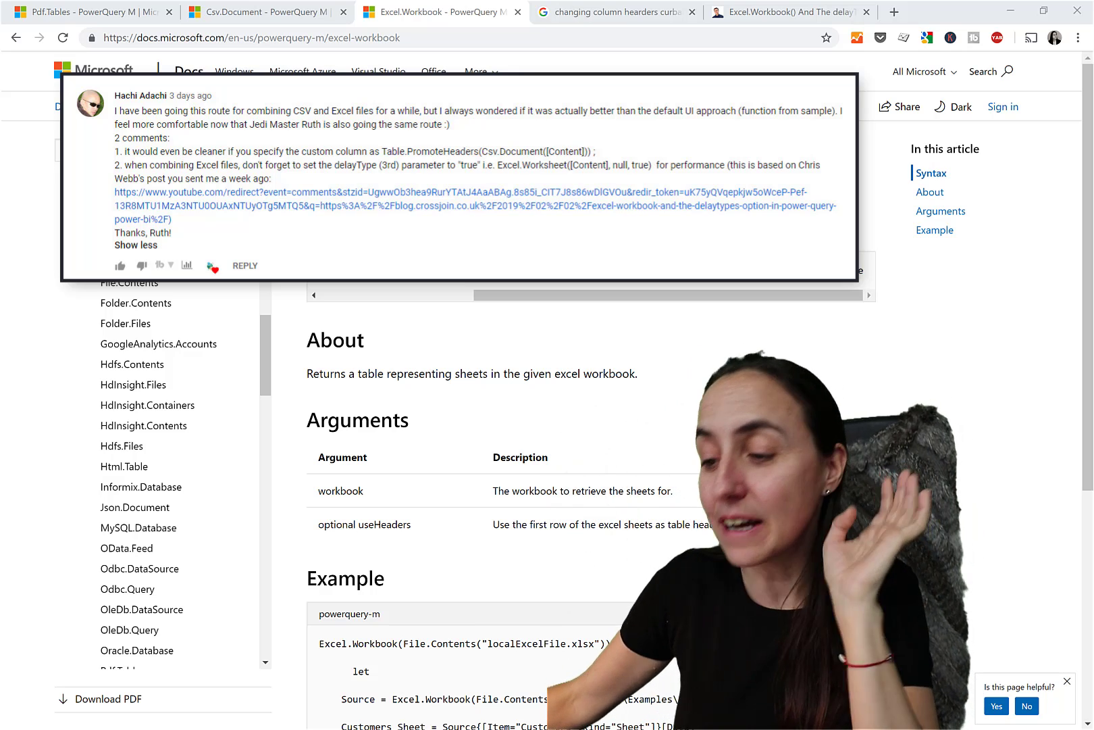
- Open the blog post on Excel.Workbook() and the delayTypes option and read its introduction
click(767, 16)
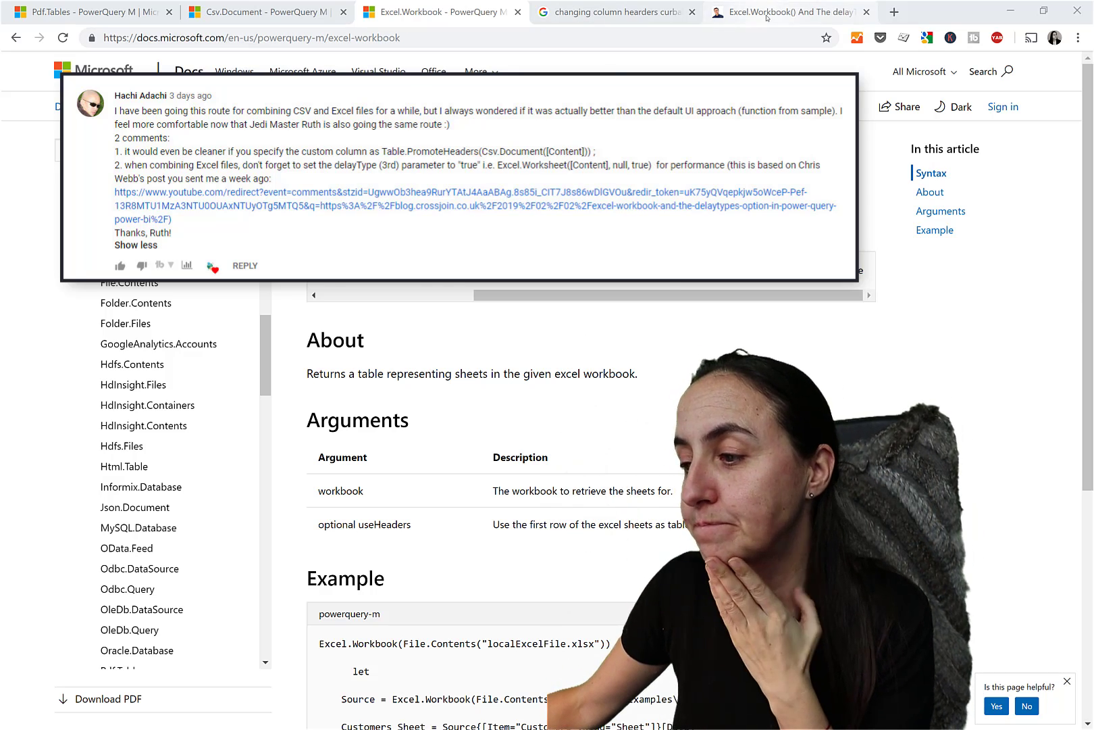
scroll(413, 379, up, 10)
scroll(473, 232, up, 10)
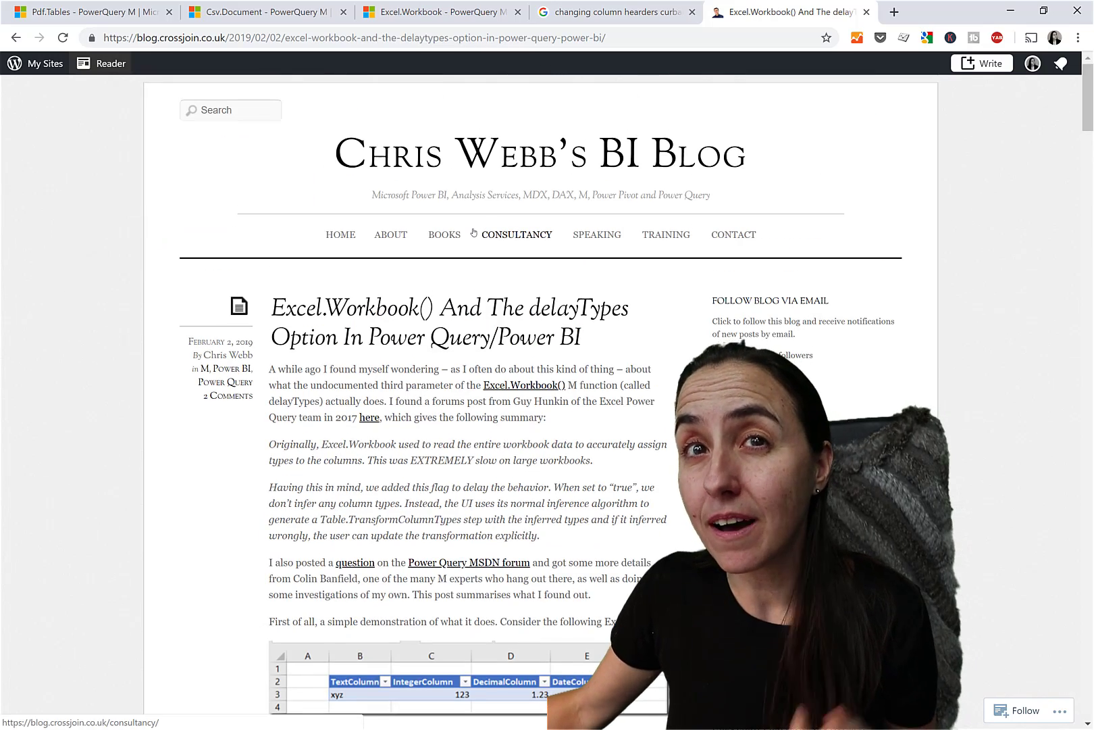
scroll(552, 356, down, 5)
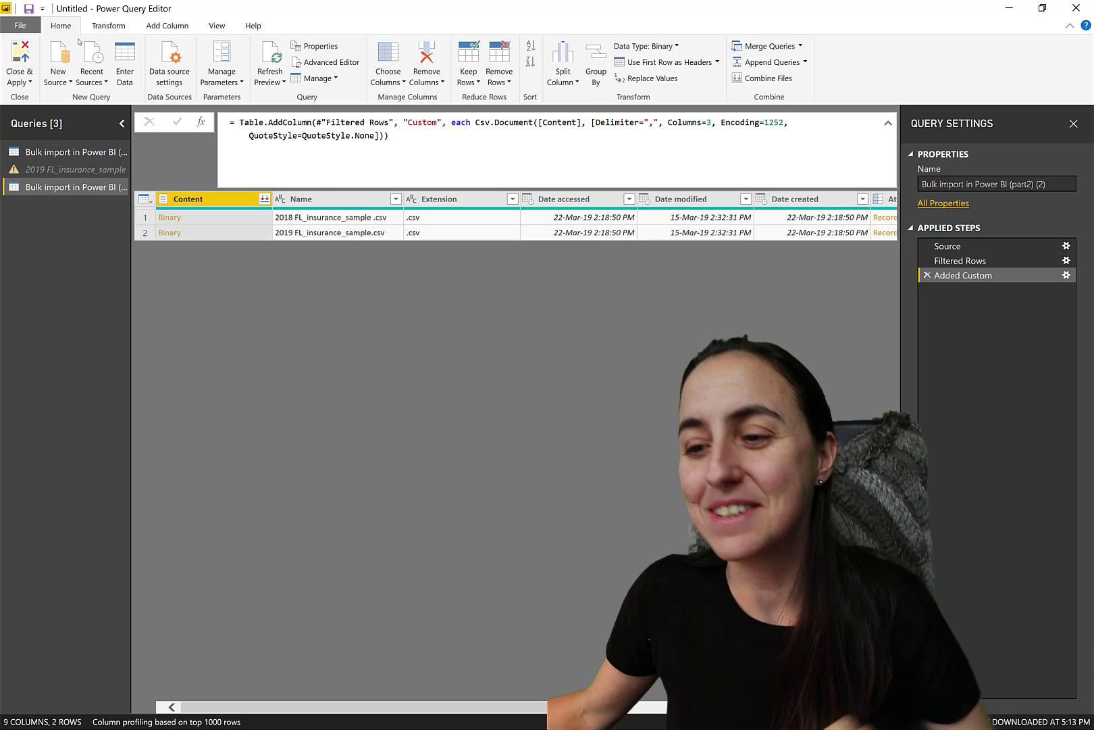
- Switch to Power Query Editor and connect a new Excel source to 2019 FL_insurance_sample .xlsx in the Files folder
click(68, 73)
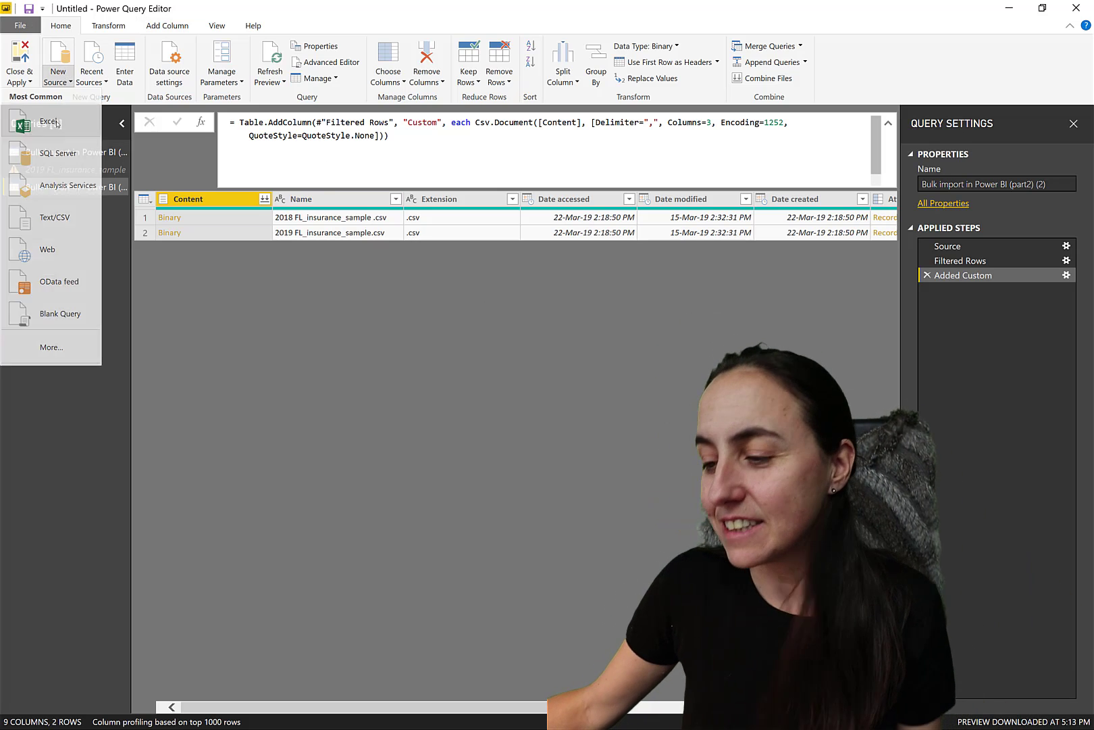
click(51, 215)
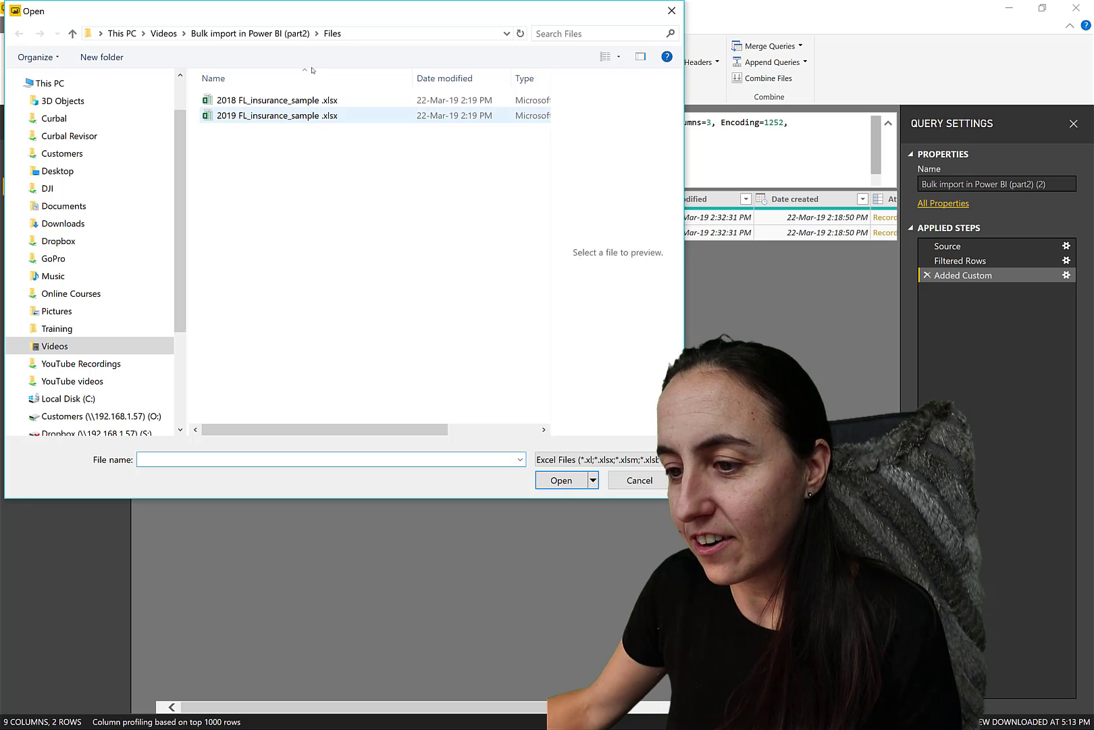
click(267, 34)
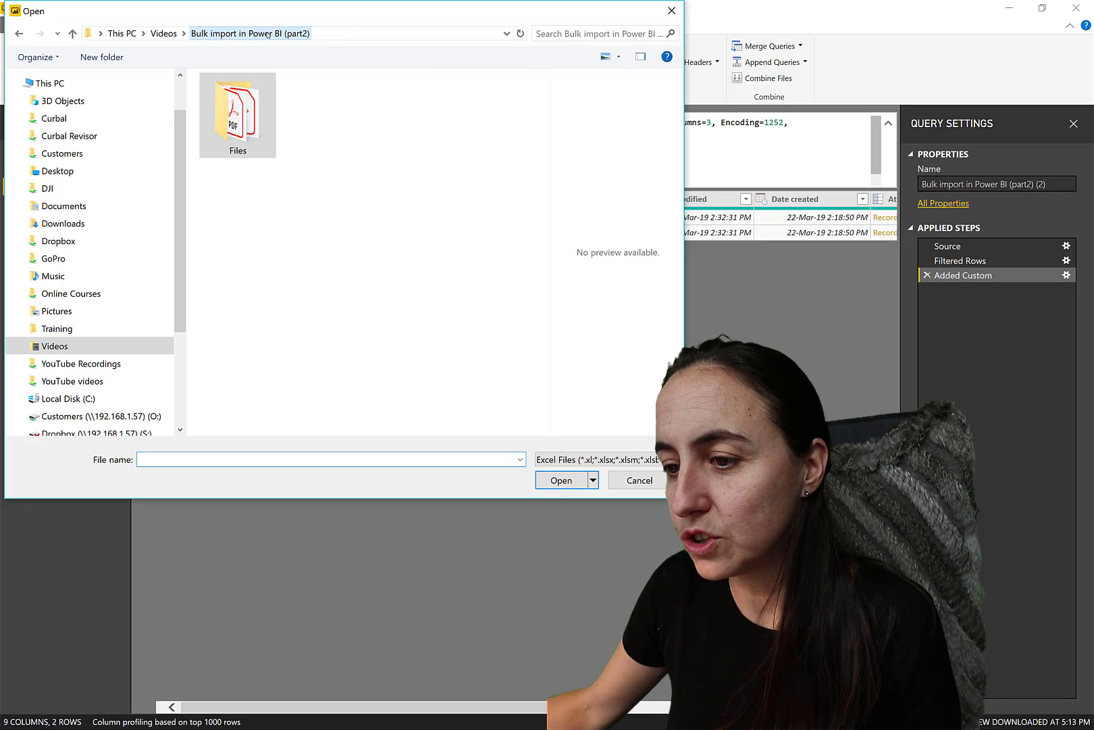
click(255, 133)
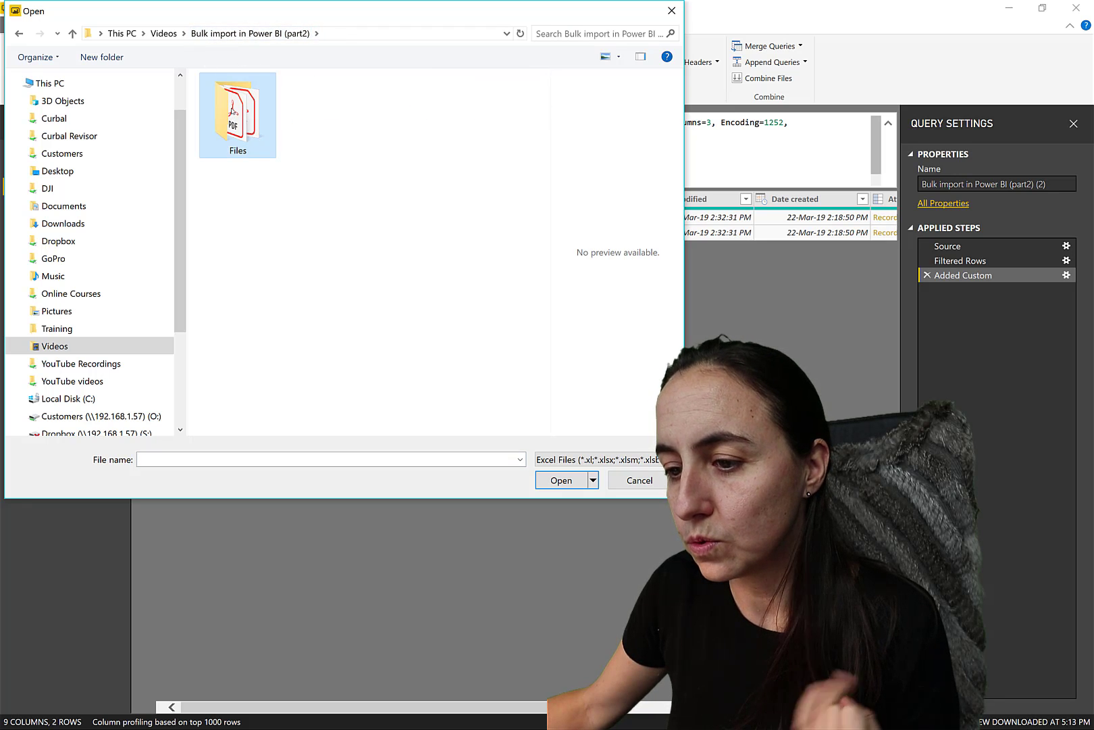
double_click(233, 109)
click(262, 118)
click(561, 484)
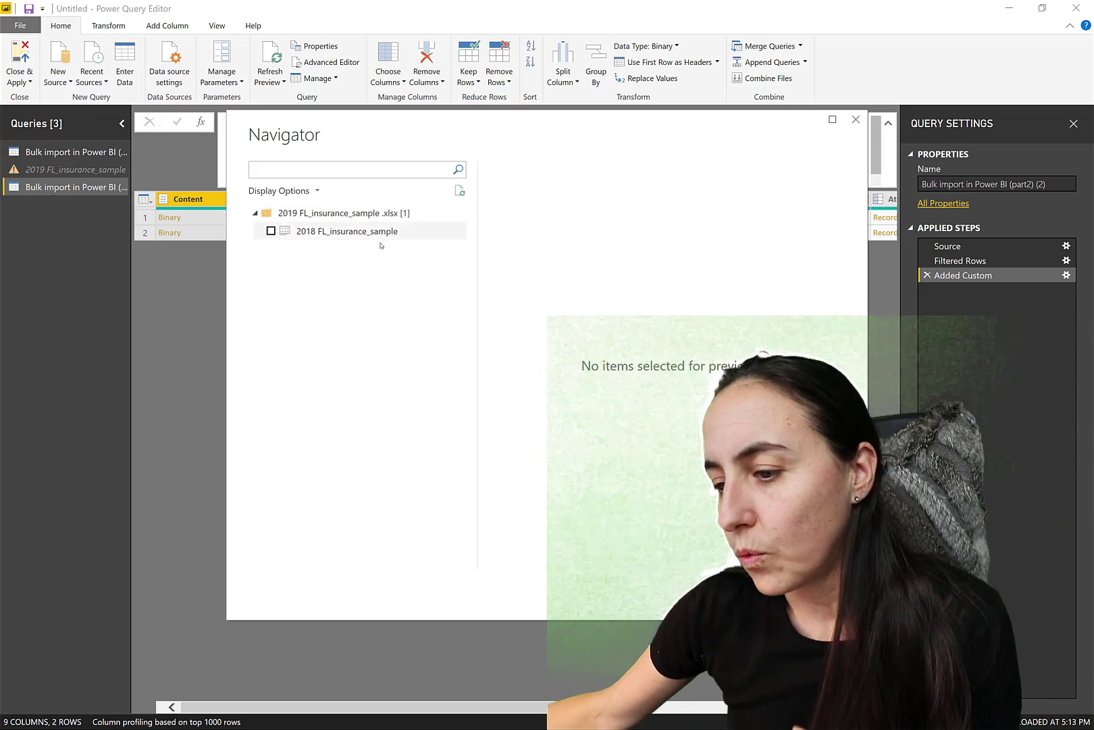
- Preview the 2018 FL_insurance_sample sheet and load it as a new query
click(359, 232)
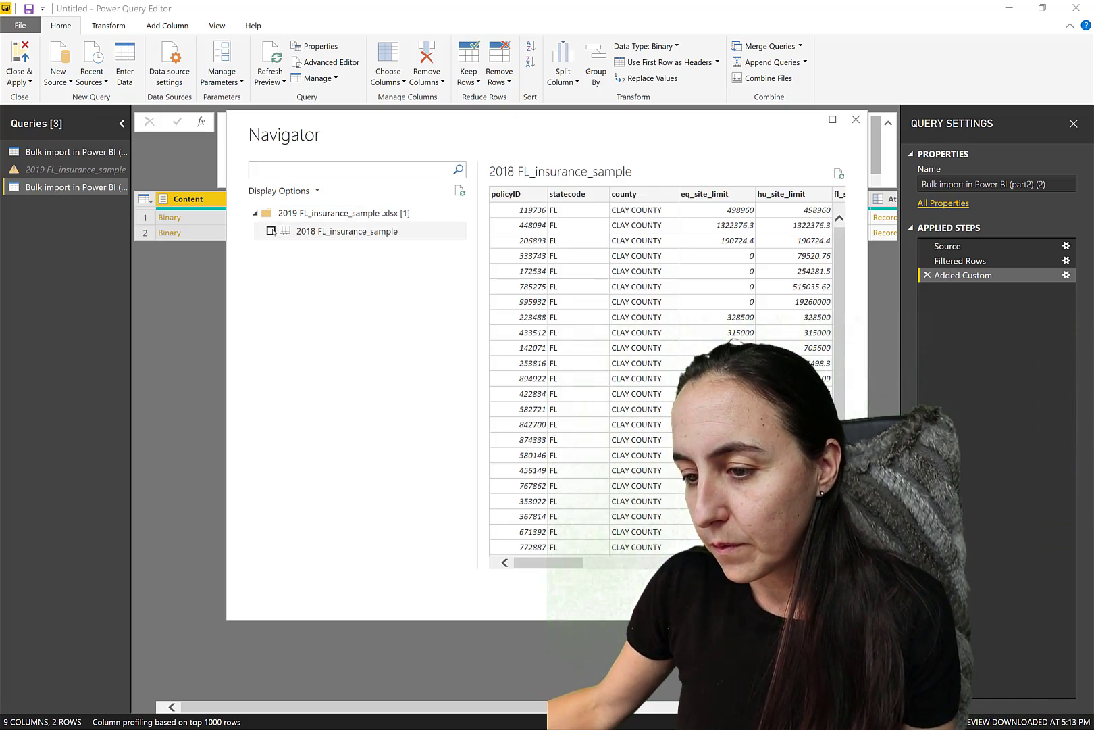
click(270, 231)
key(Return)
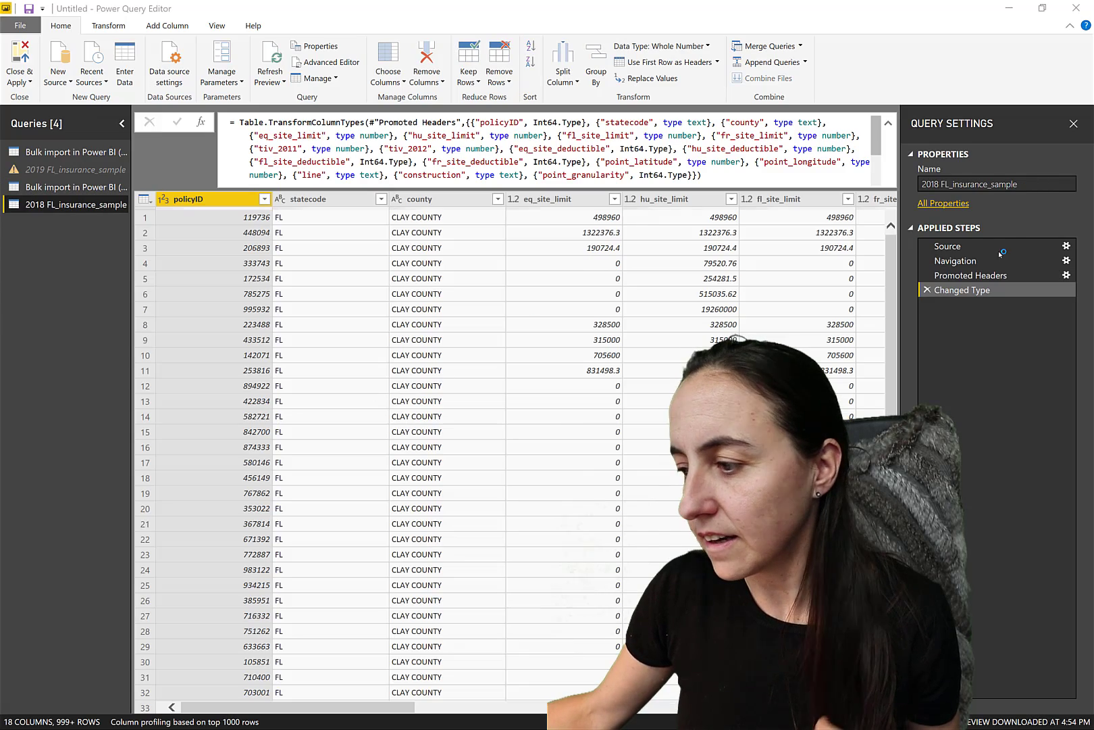
- Examine the Excel.Workbook formula in the new query's Source step, including its second and third arguments
click(999, 250)
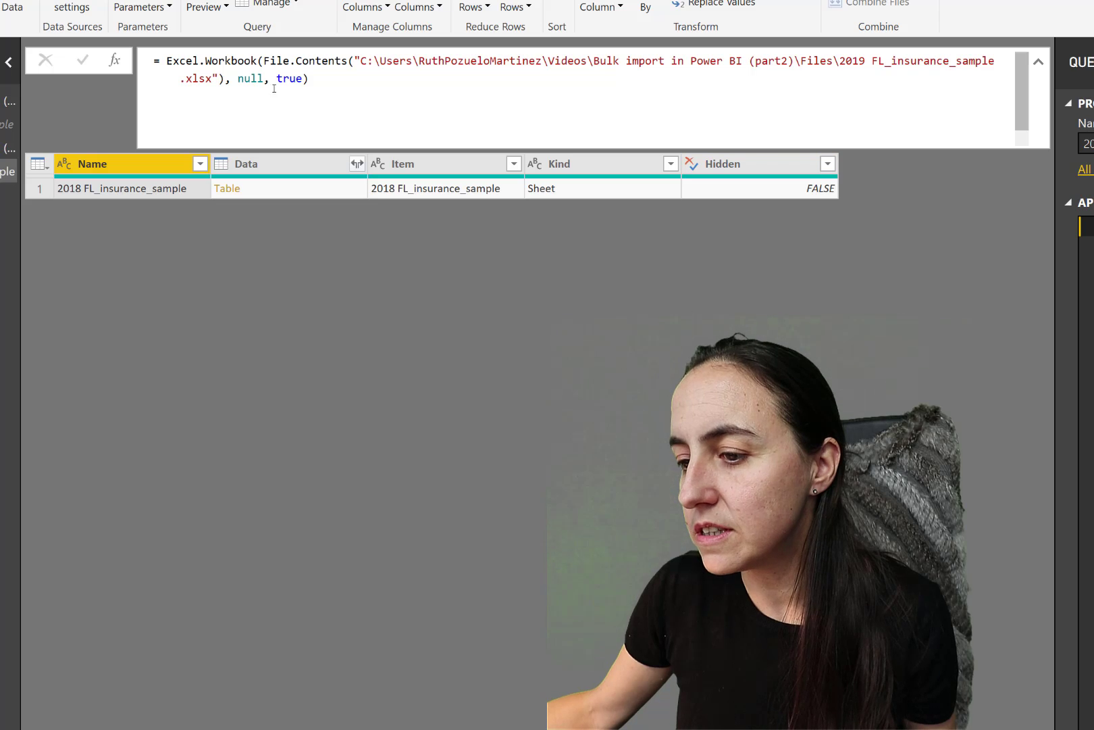
drag(309, 79, 173, 62)
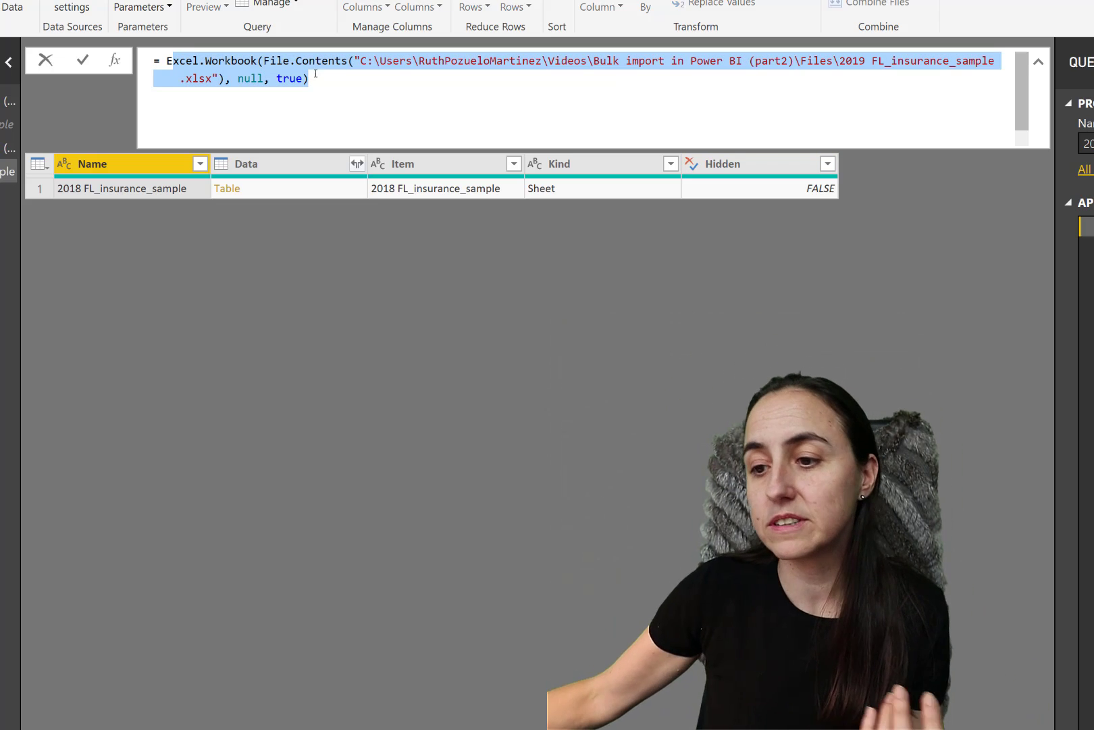
click(341, 110)
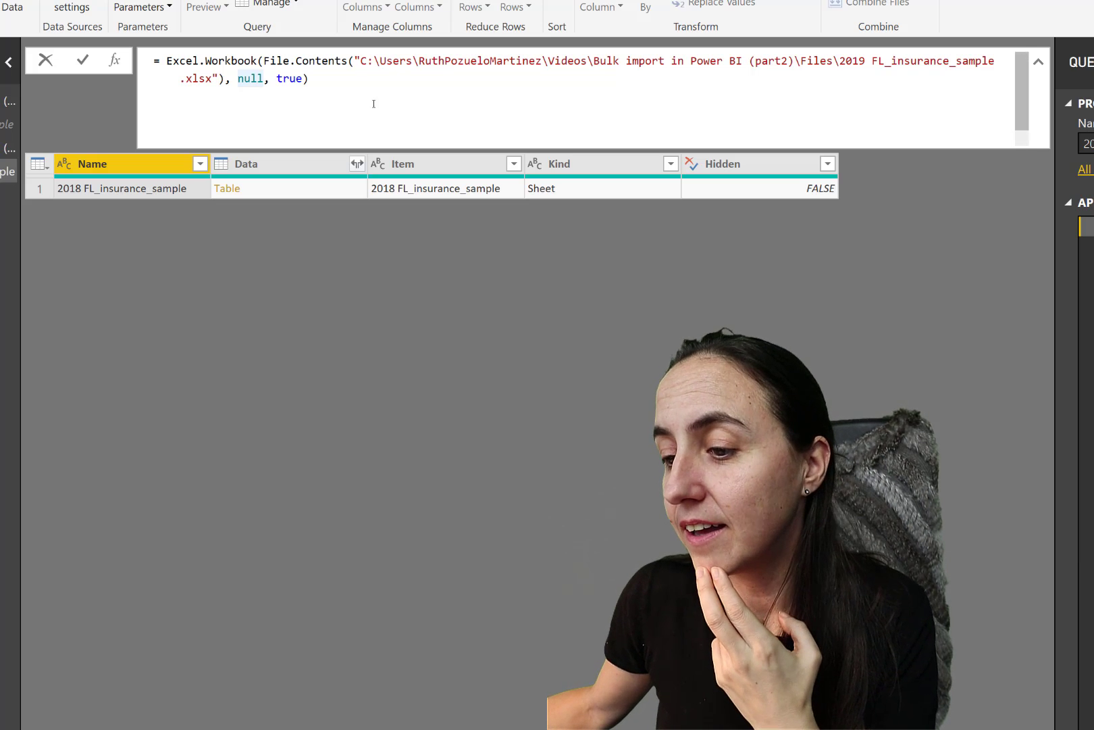
click(514, 114)
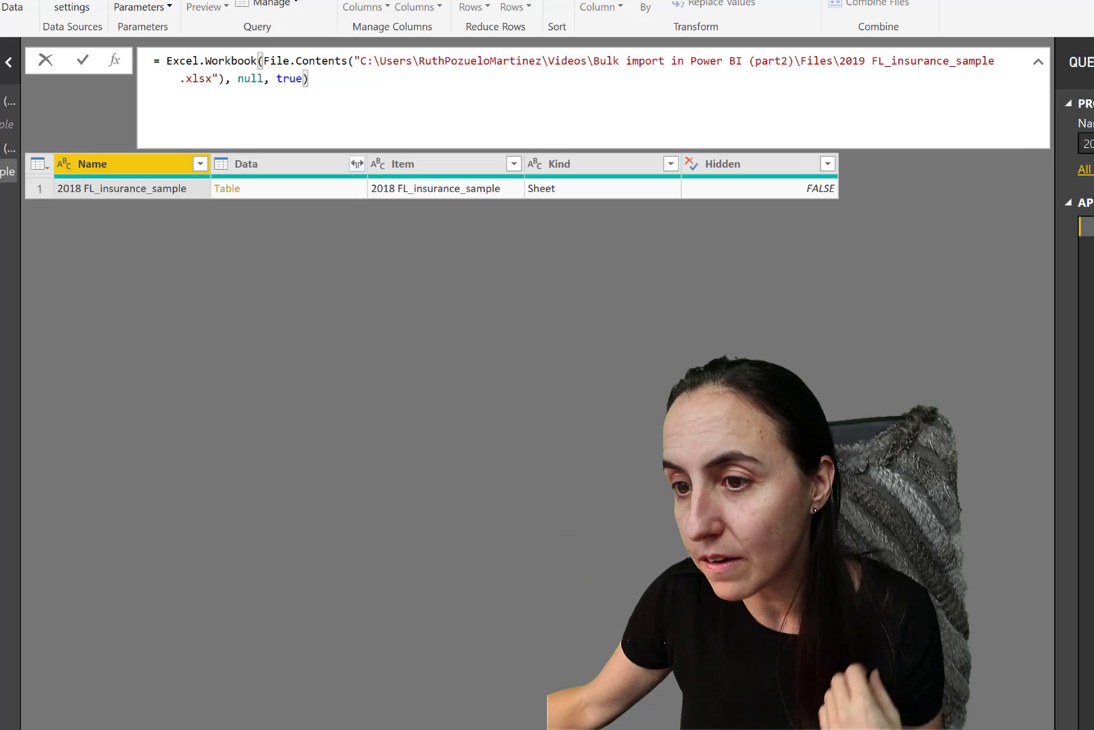
- Switch to the browser and compare the delayTypes=false and delayTypes=true timings in the blog post's performance table
key(alt+Tab)
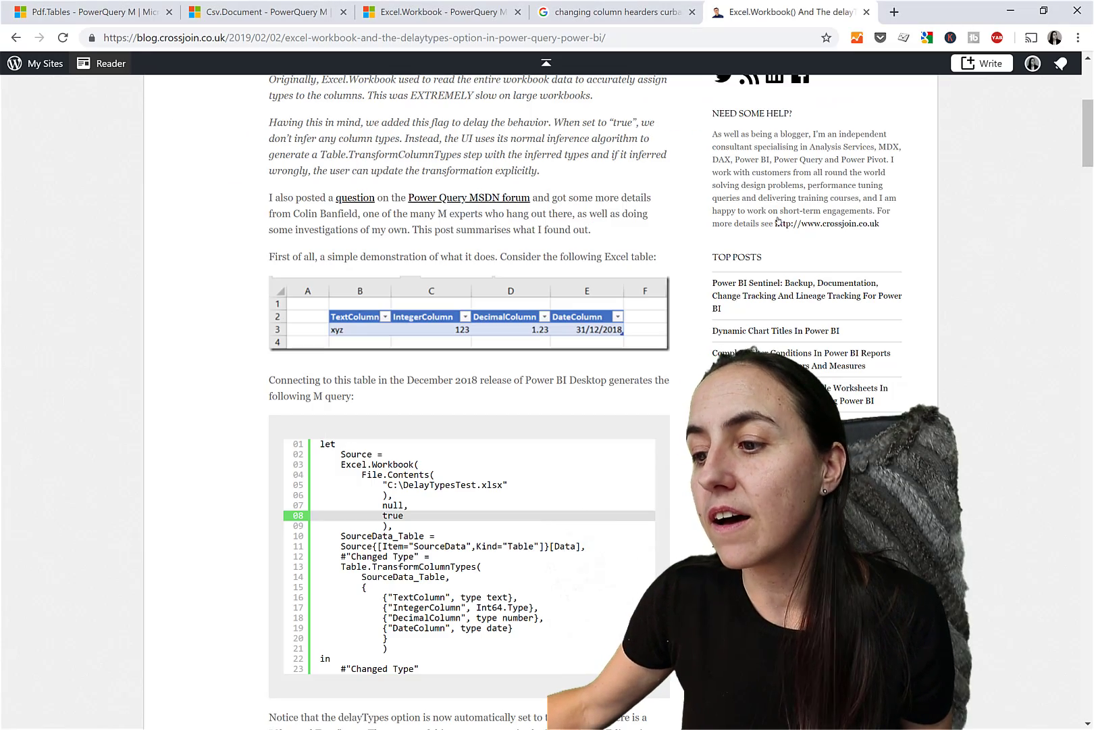
click(623, 15)
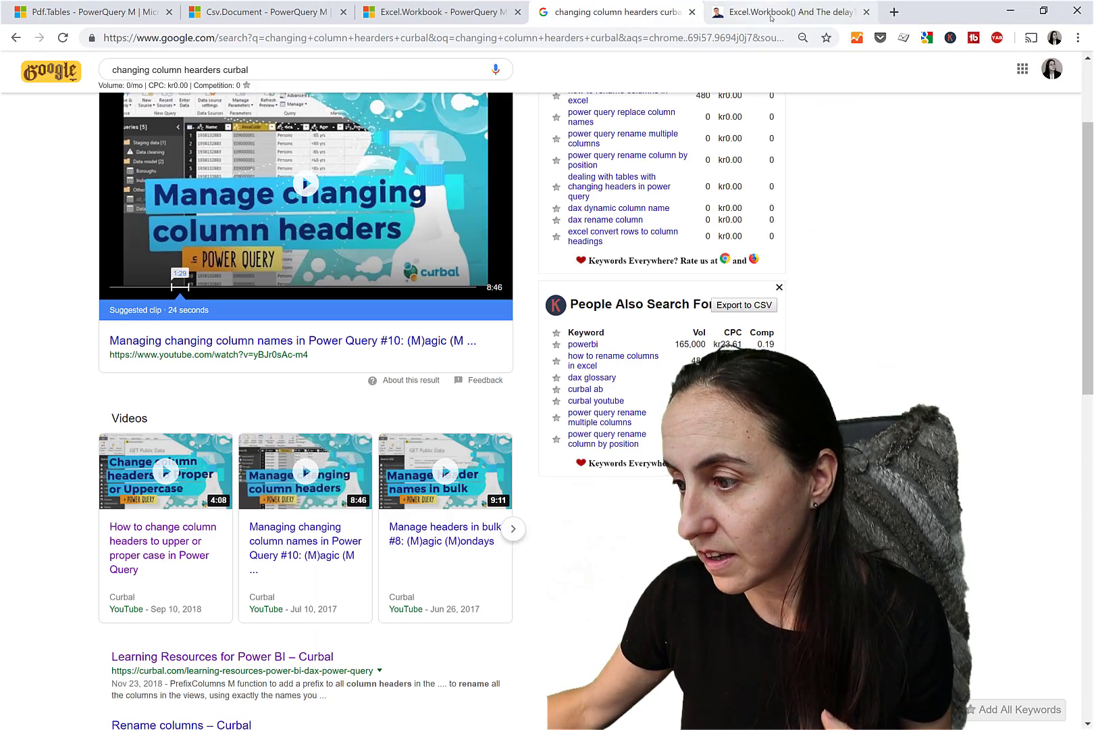
click(777, 15)
scroll(553, 420, down, 20)
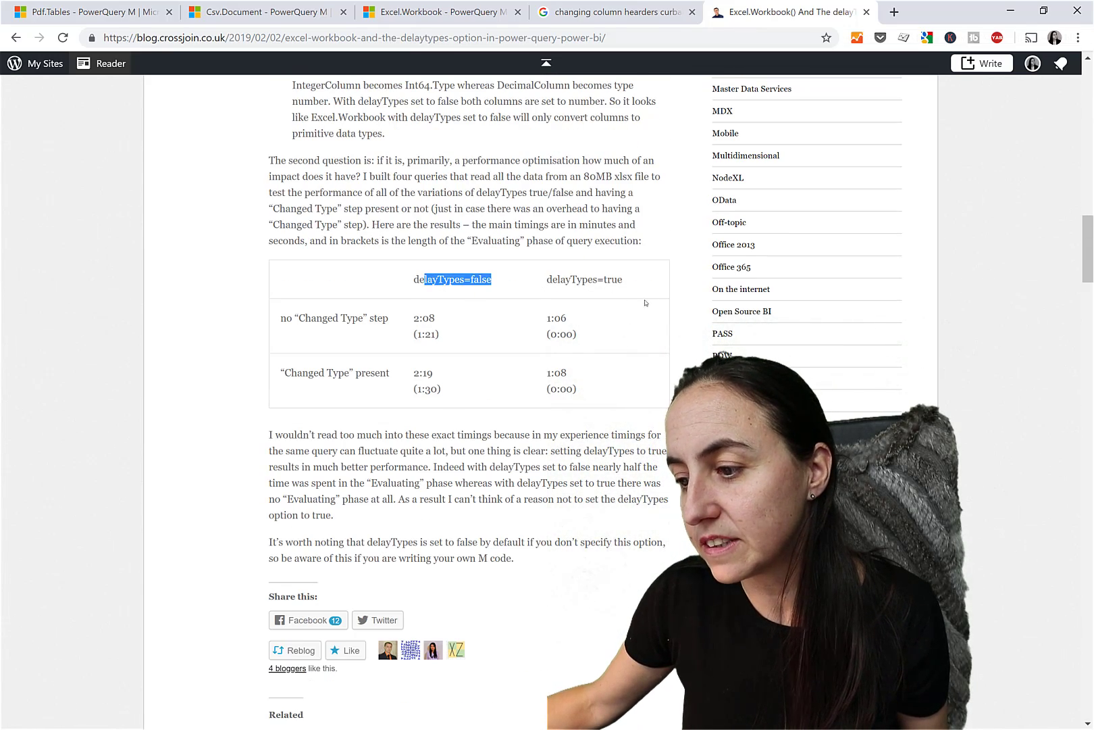
click(628, 286)
triple_click(545, 279)
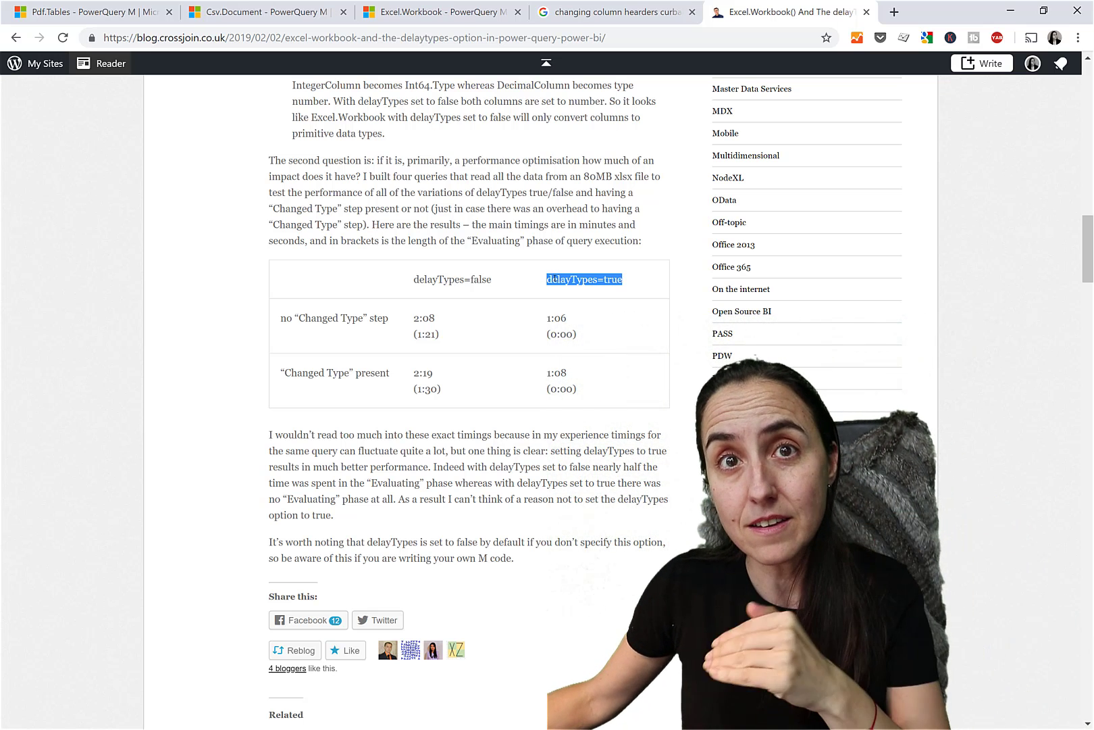
drag(576, 321, 513, 324)
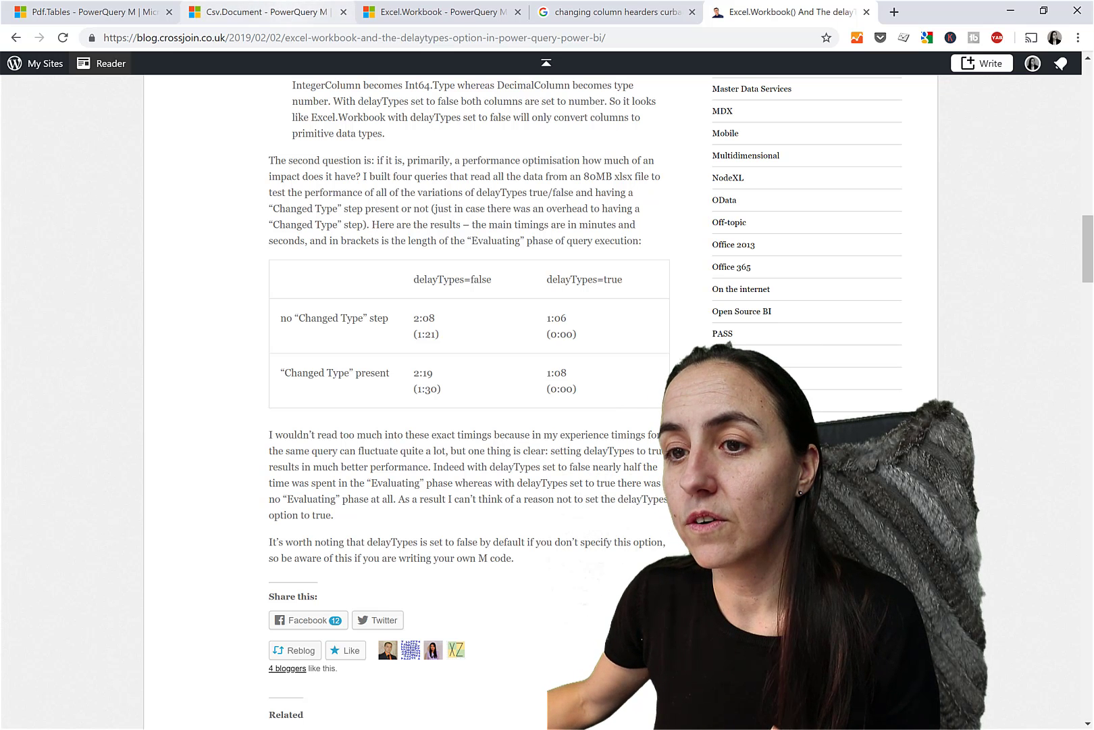
- Switch back to Power Query Editor and duplicate the CSV bulk import query, Bulk import in Power BI (part2) (2)
key(alt+Tab)
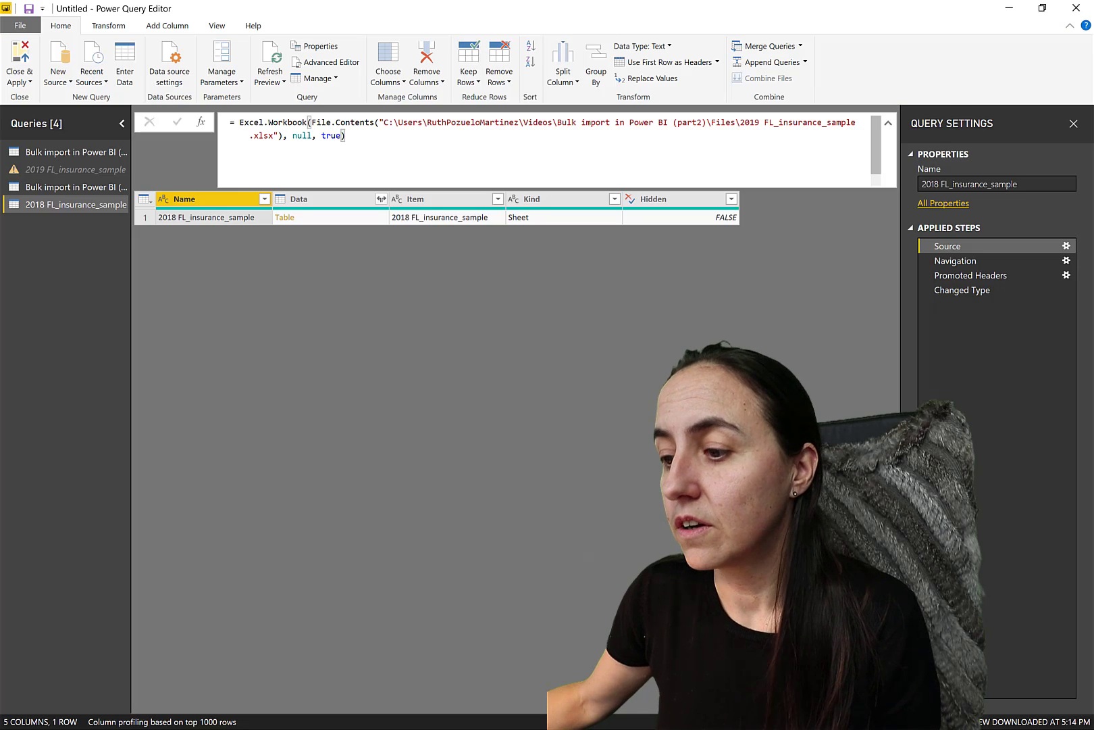
click(60, 189)
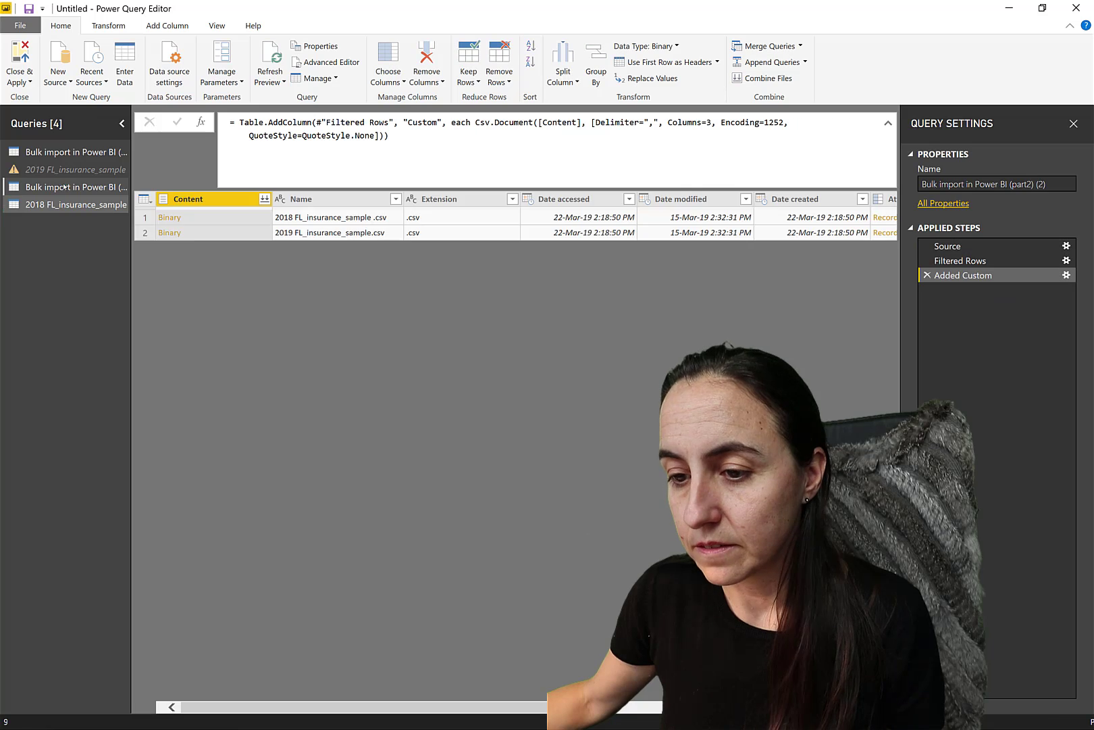
right_click(63, 188)
click(103, 280)
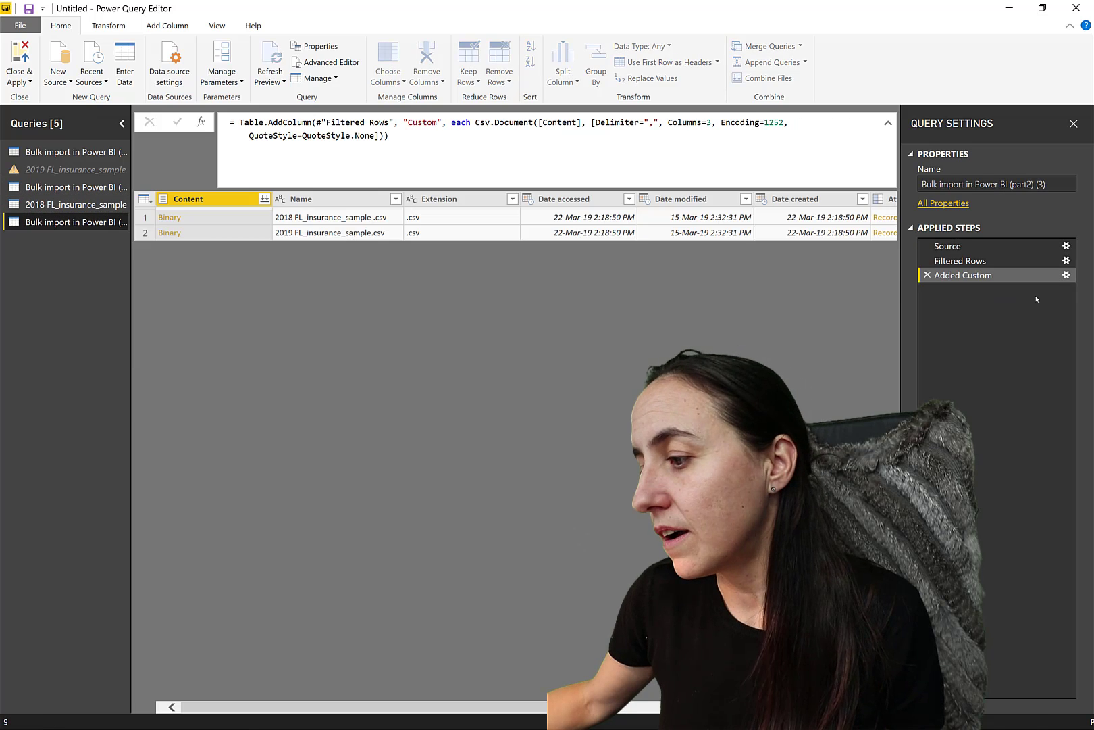
- Change the Extension filter in the duplicated query's Filtered Rows step to keep only .xlsx files
click(976, 261)
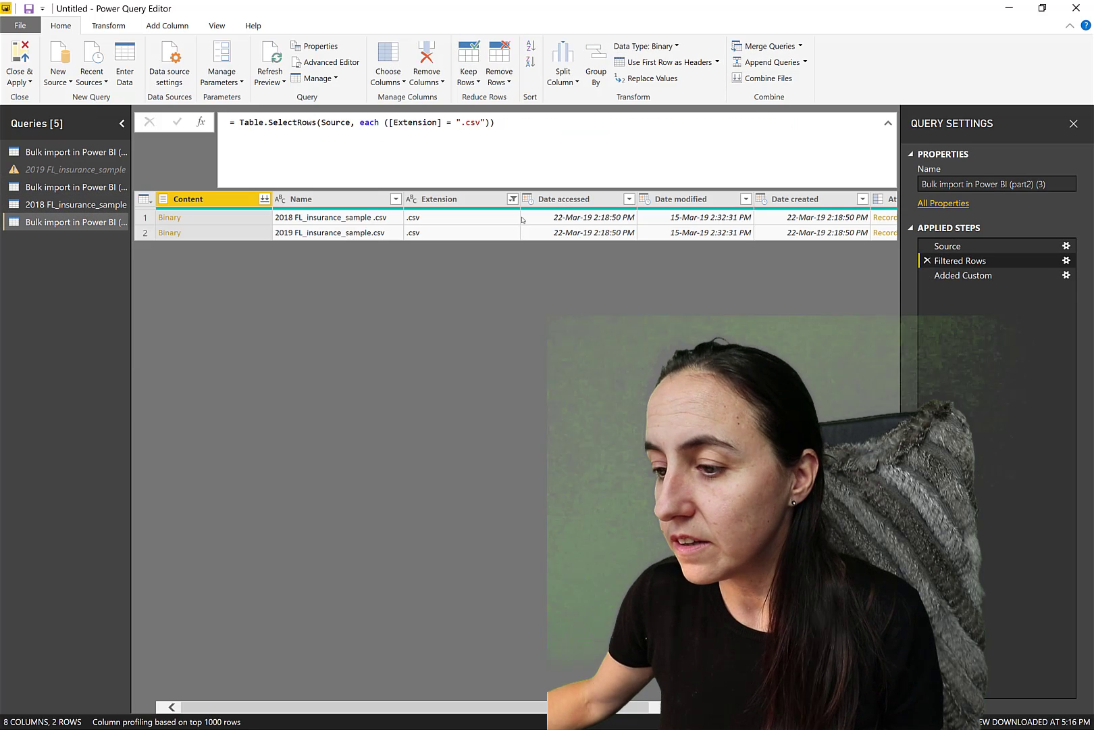
click(513, 199)
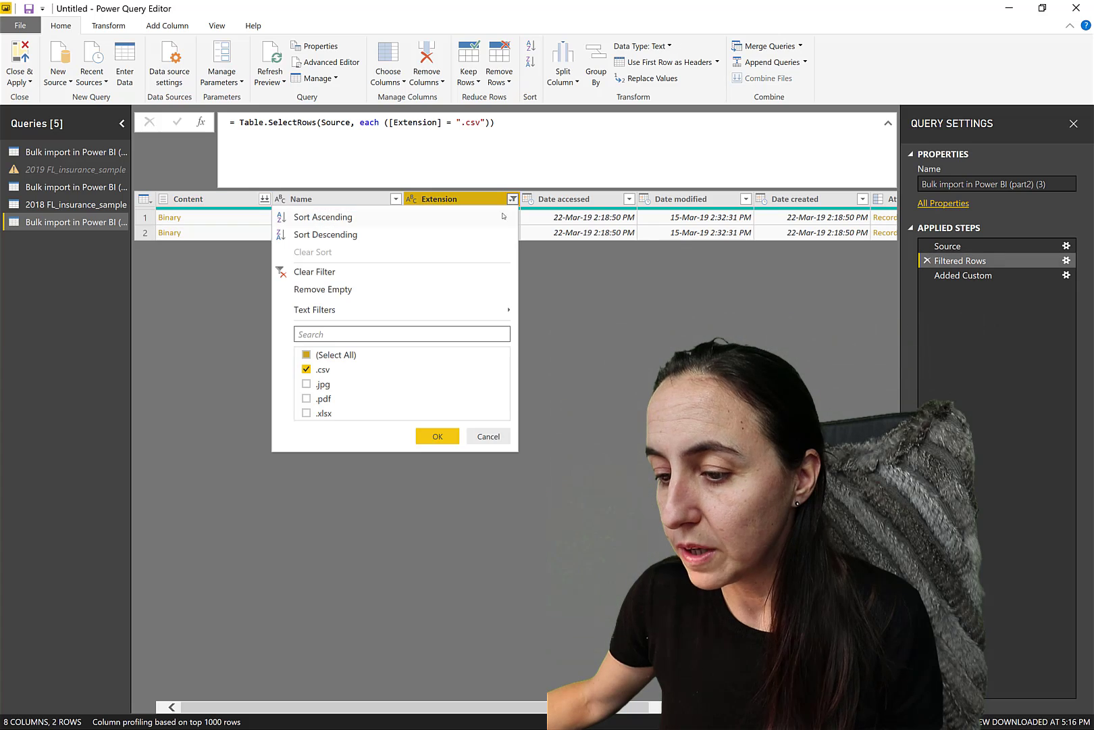
click(324, 411)
click(445, 440)
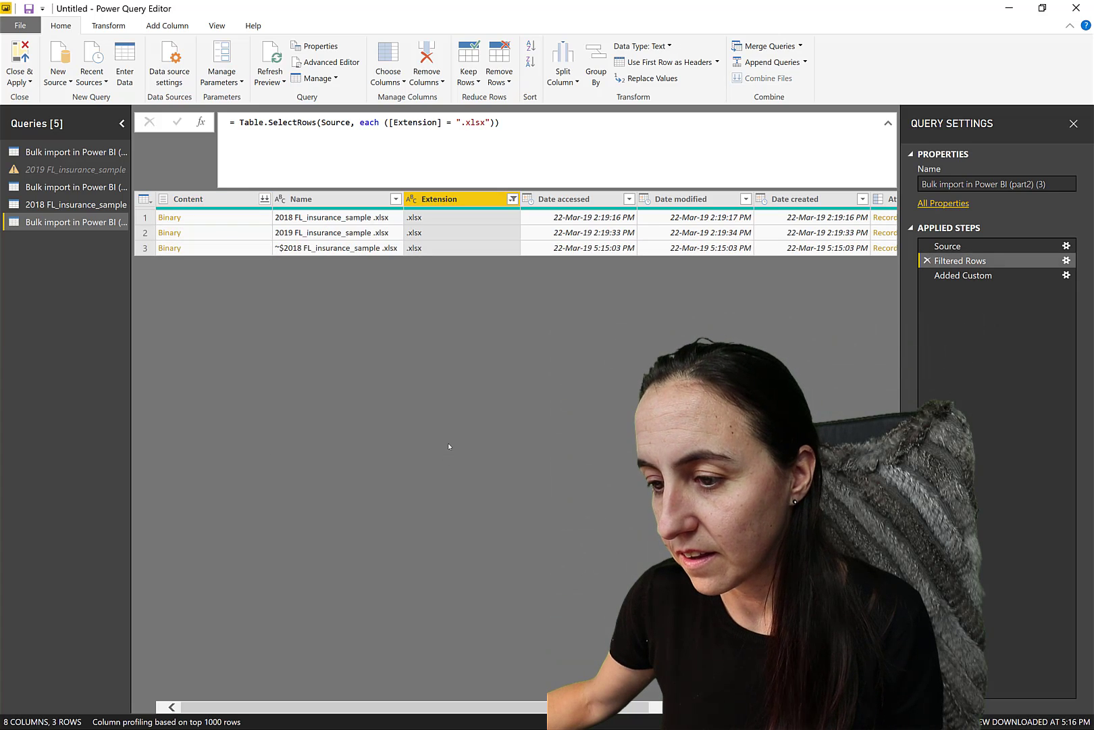
- Edit the Added Custom step, replacing its Csv.Document formula with Excel.Workbook([Content])
click(1002, 277)
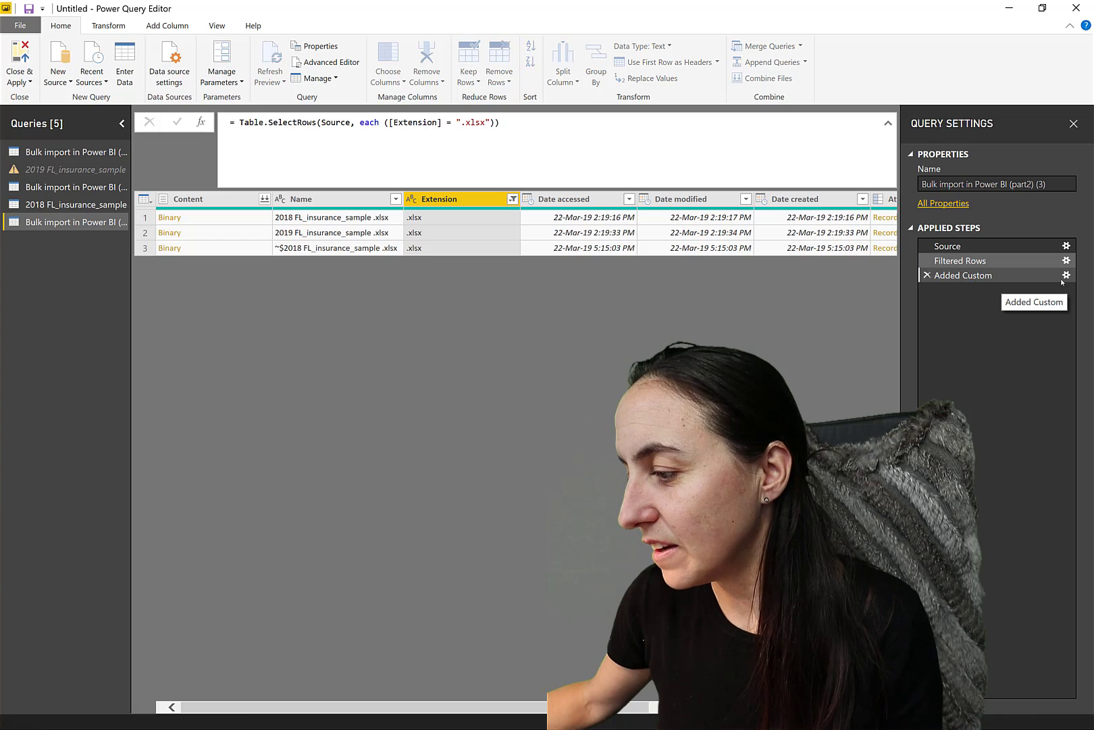
click(1067, 275)
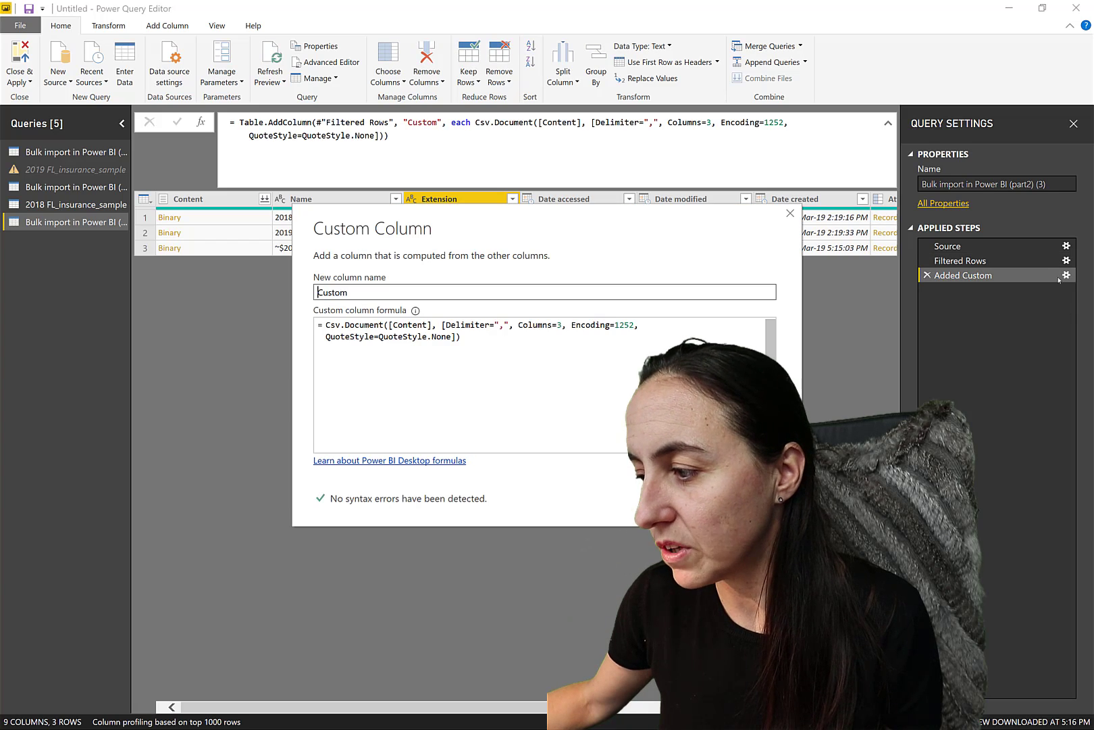
drag(521, 351, 329, 325)
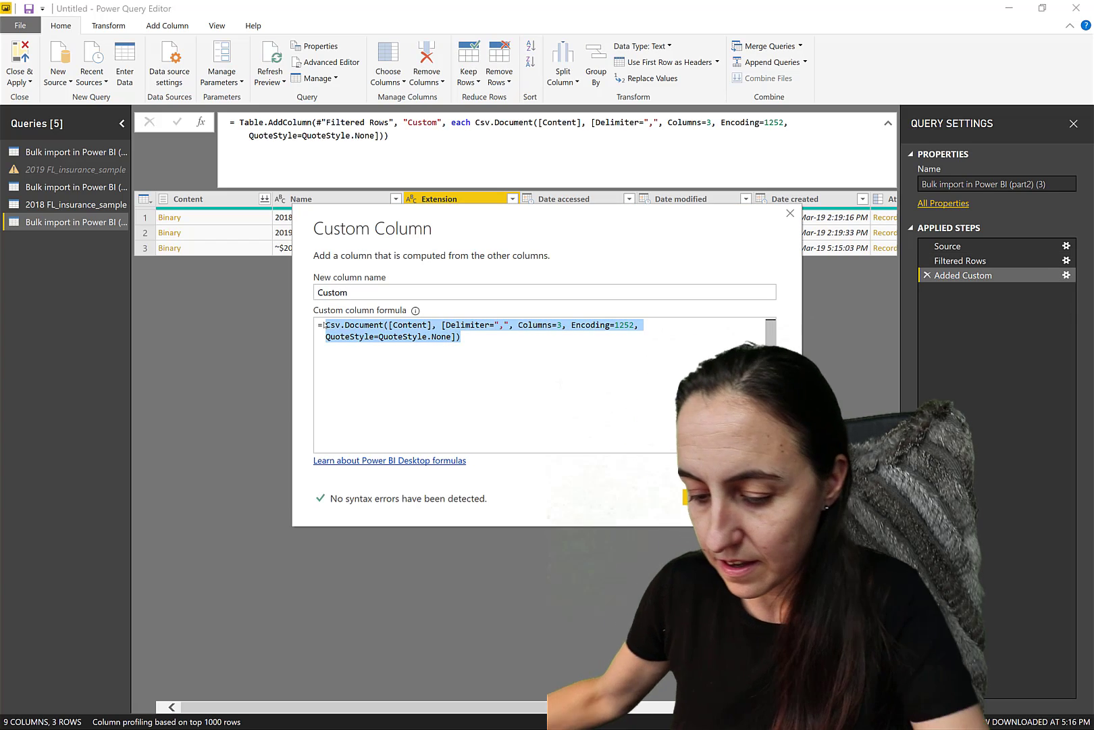
key(Delete)
text(Excel)
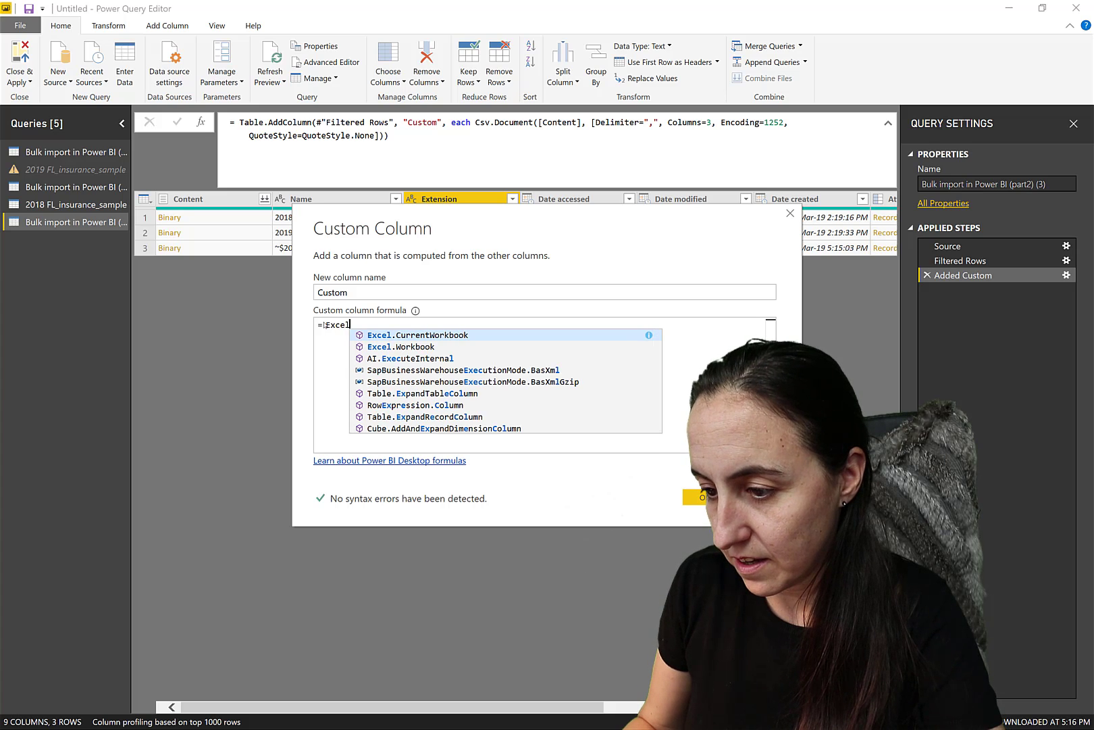
key(Down)
key(Tab)
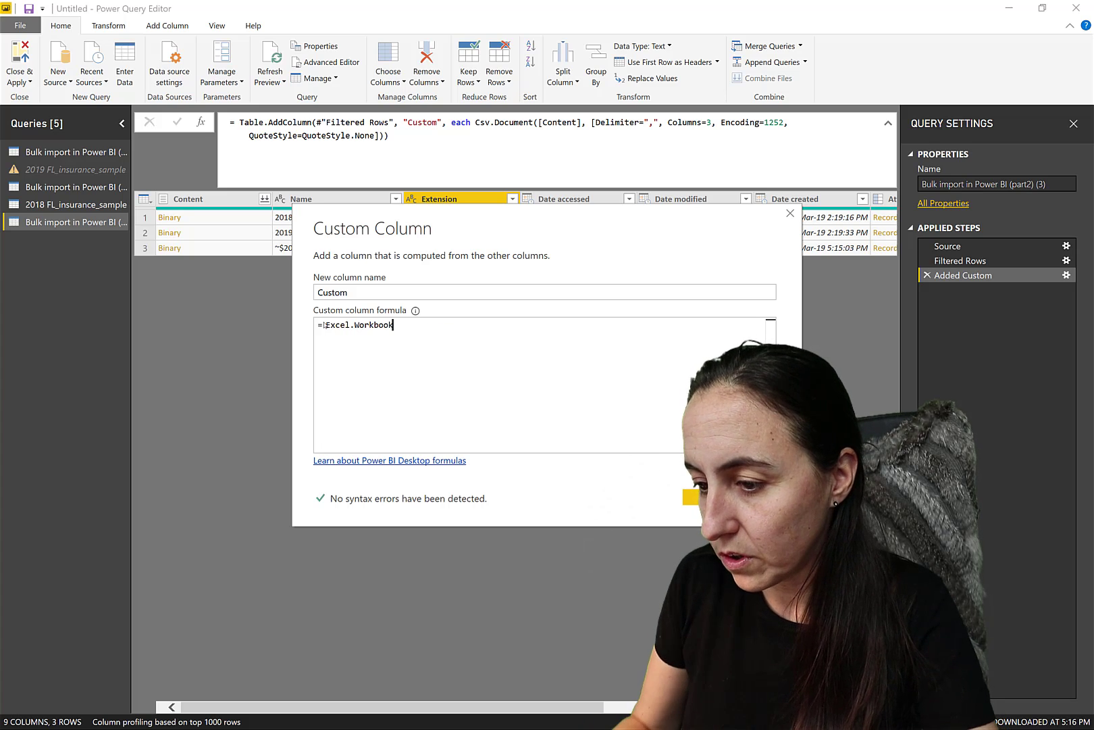
text(([con)
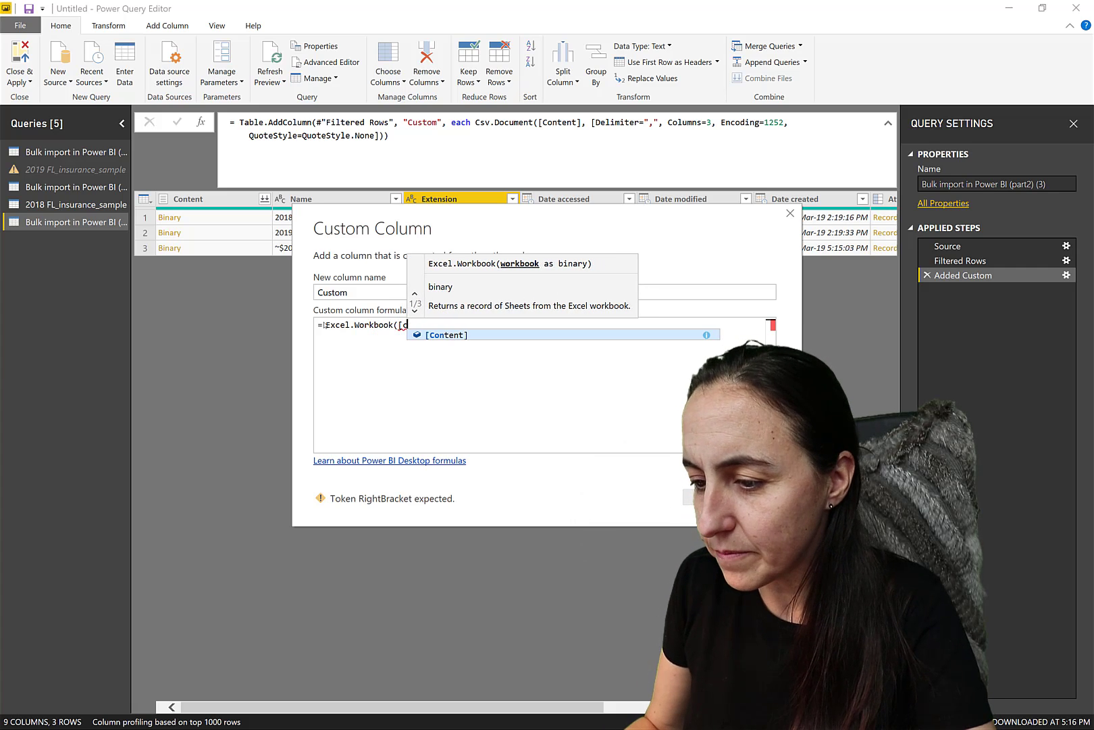
key(Tab)
text())
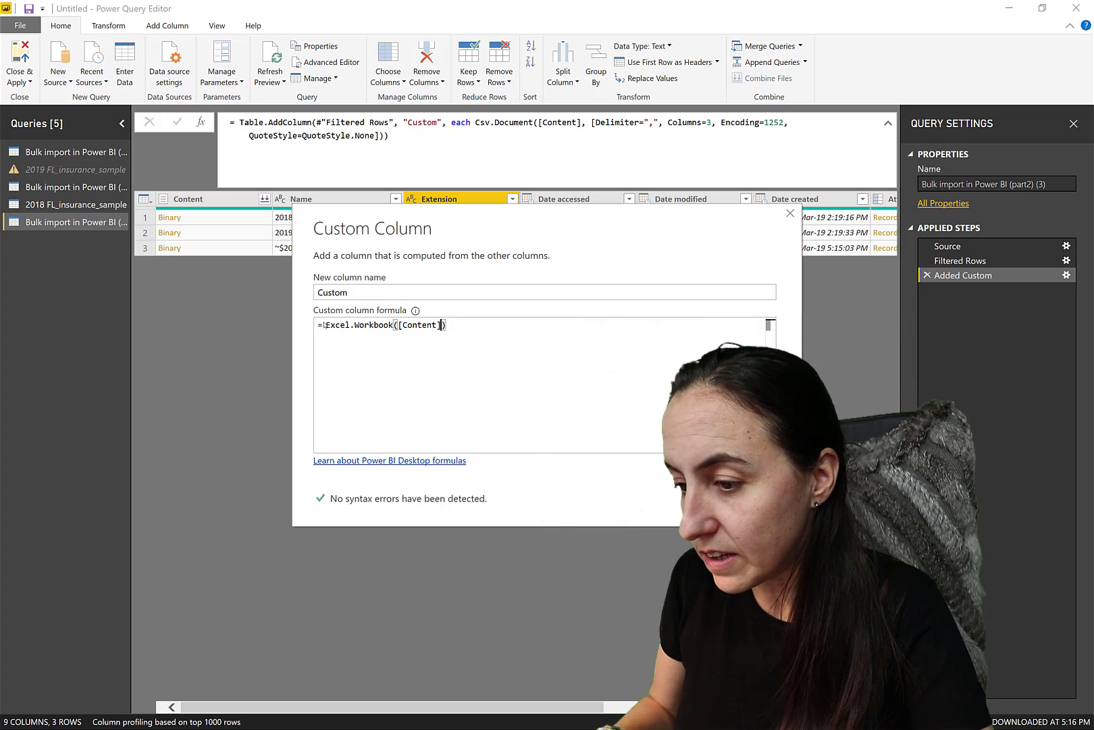
- Add true for both useHeaders and delayTypes, making the custom column formula Excel.Workbook([Content], true, true)
key(Left)
text(, true, n)
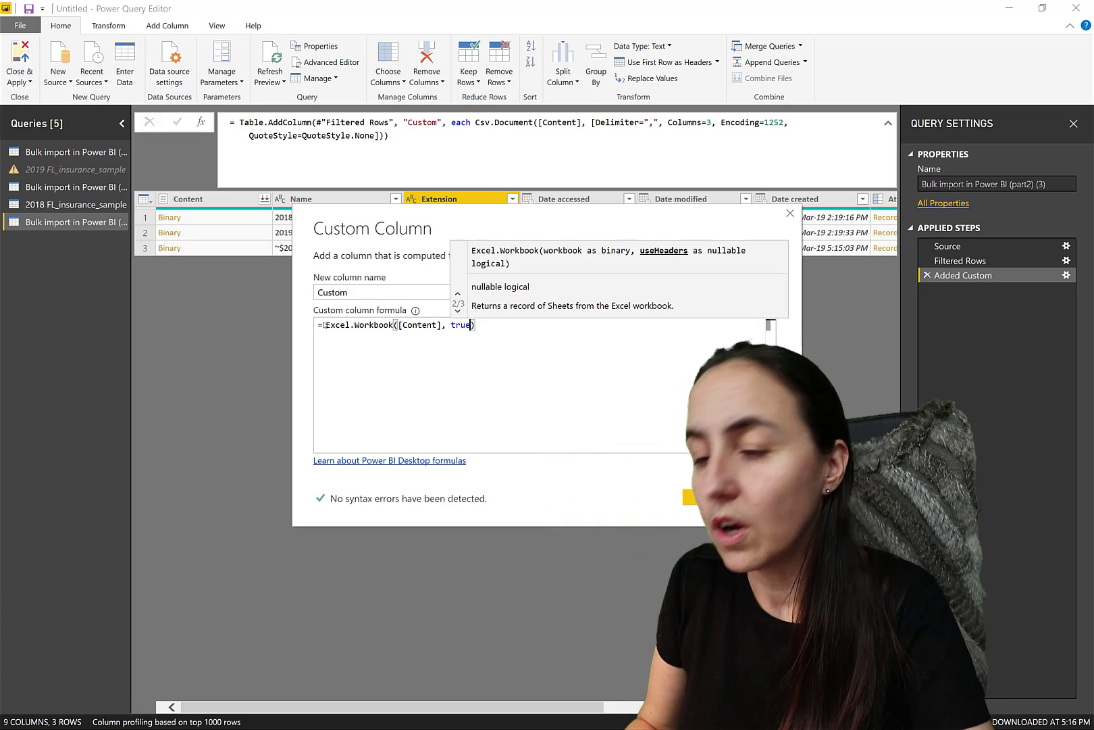
key(BackSpace)
text(true)
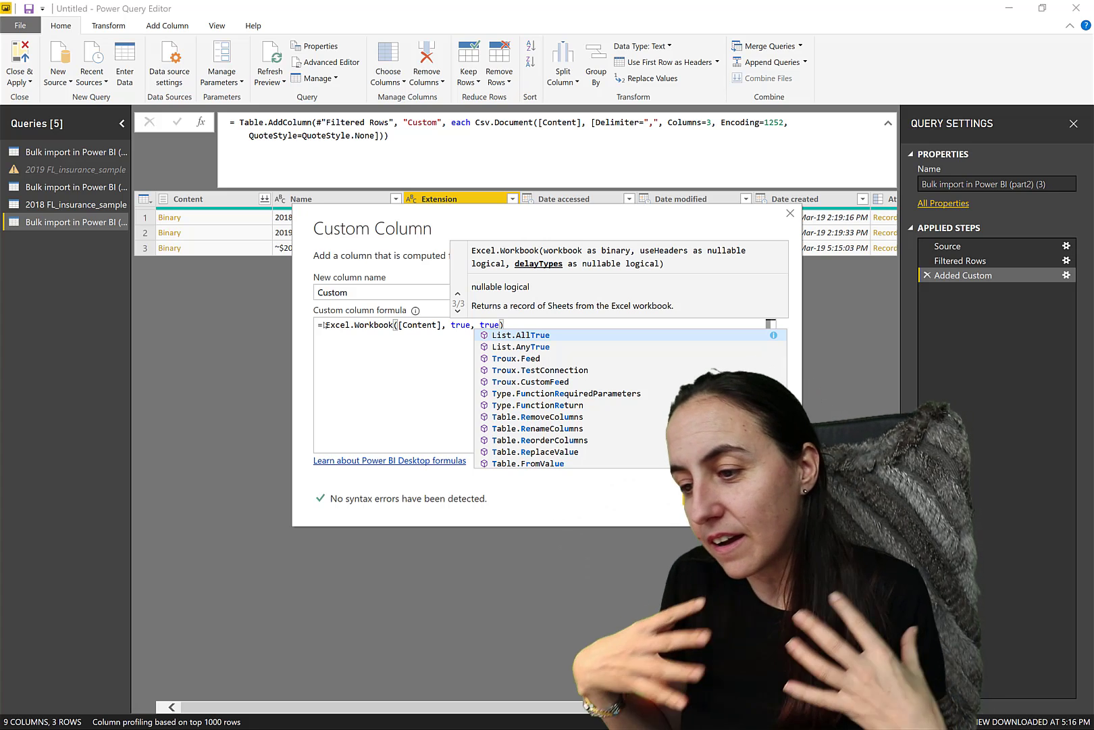
key(Right)
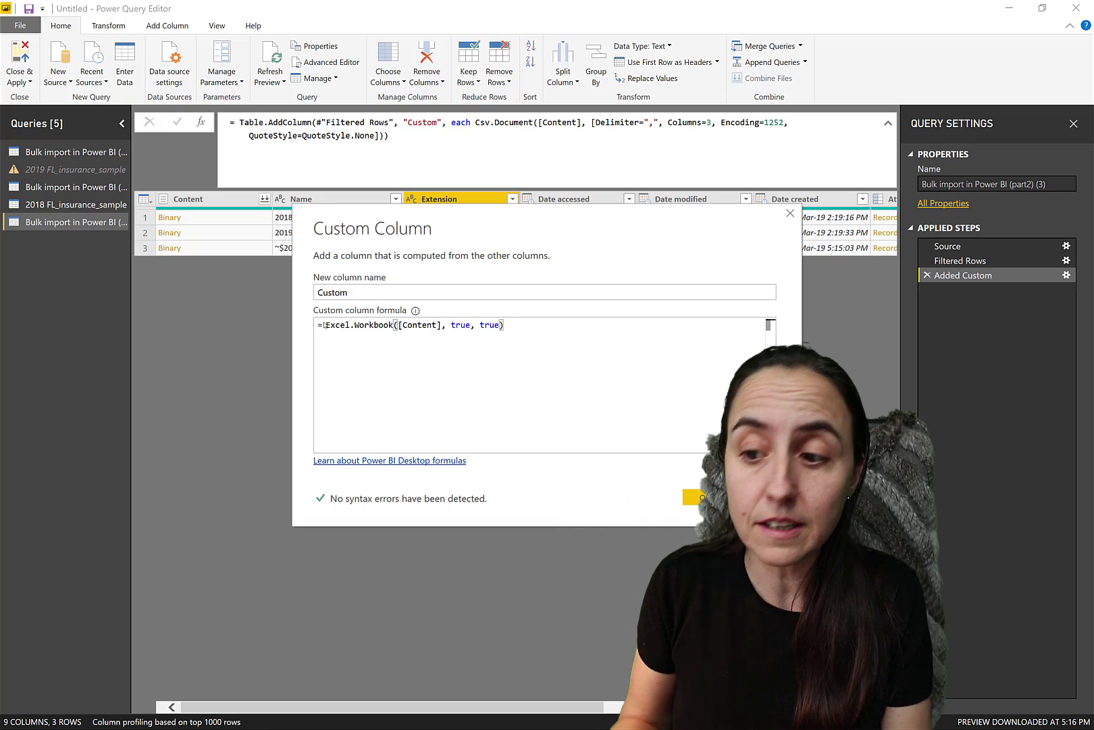
- Remove both optional true arguments so the custom column formula is Excel.Workbook([Content]), and apply it
key(BackSpace)
key(BackSpace)
key(BackSpace)
key(BackSpace)
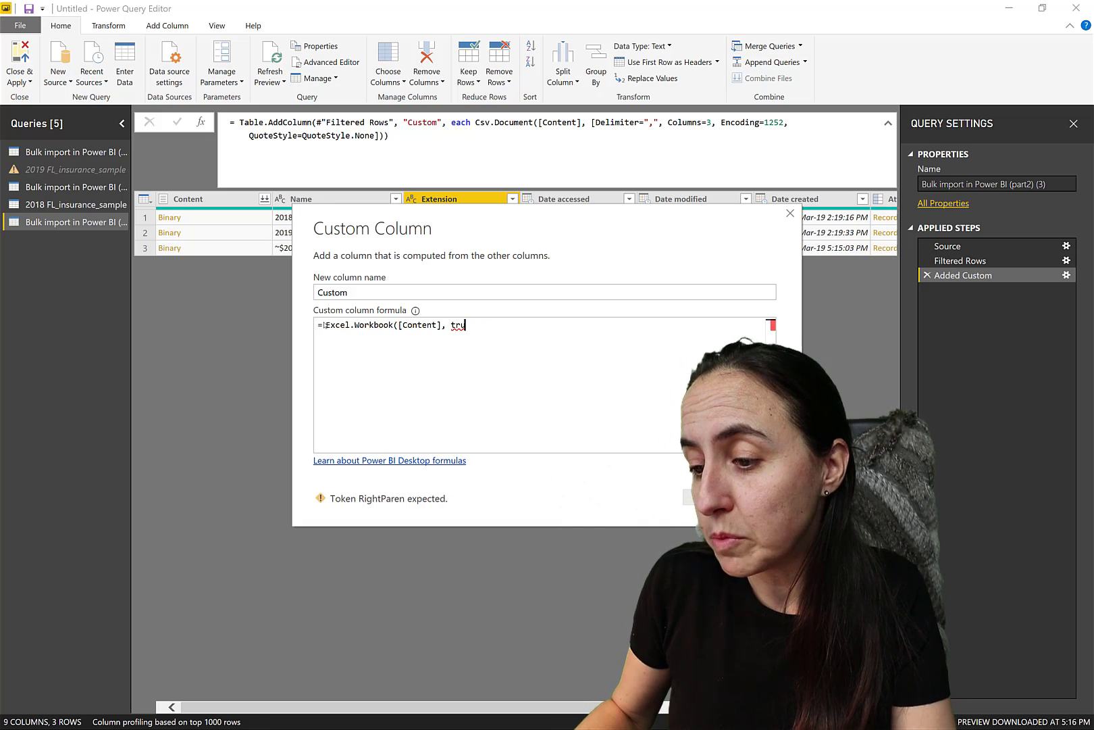
text())
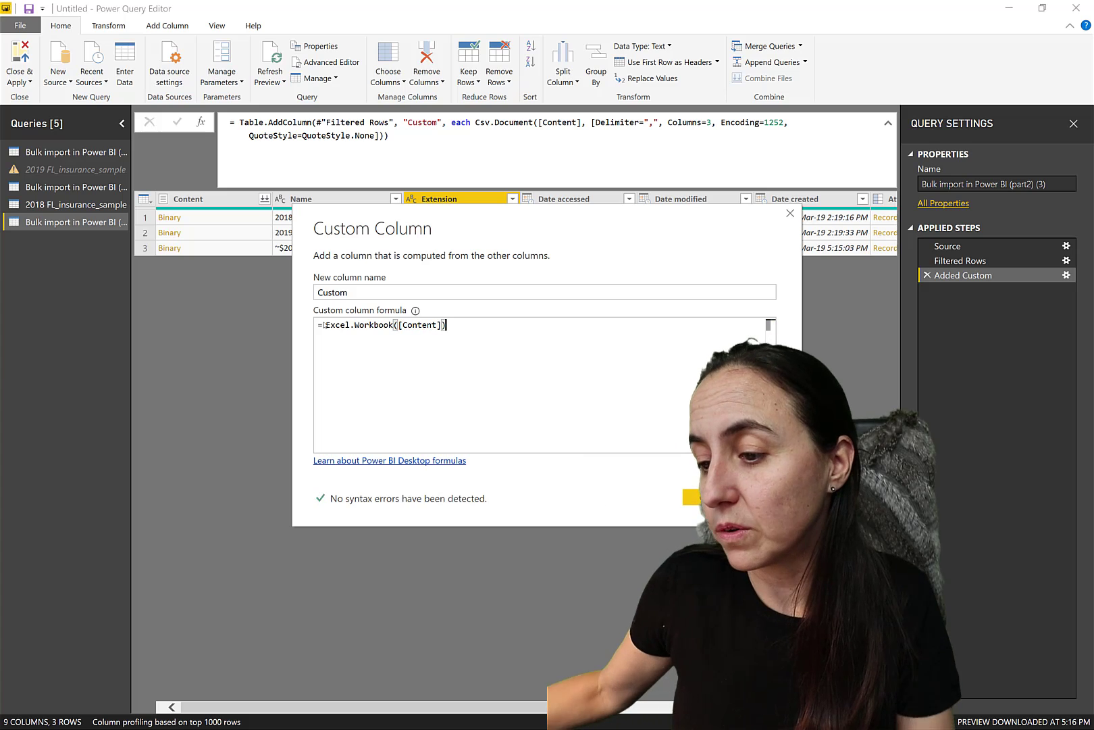
click(706, 498)
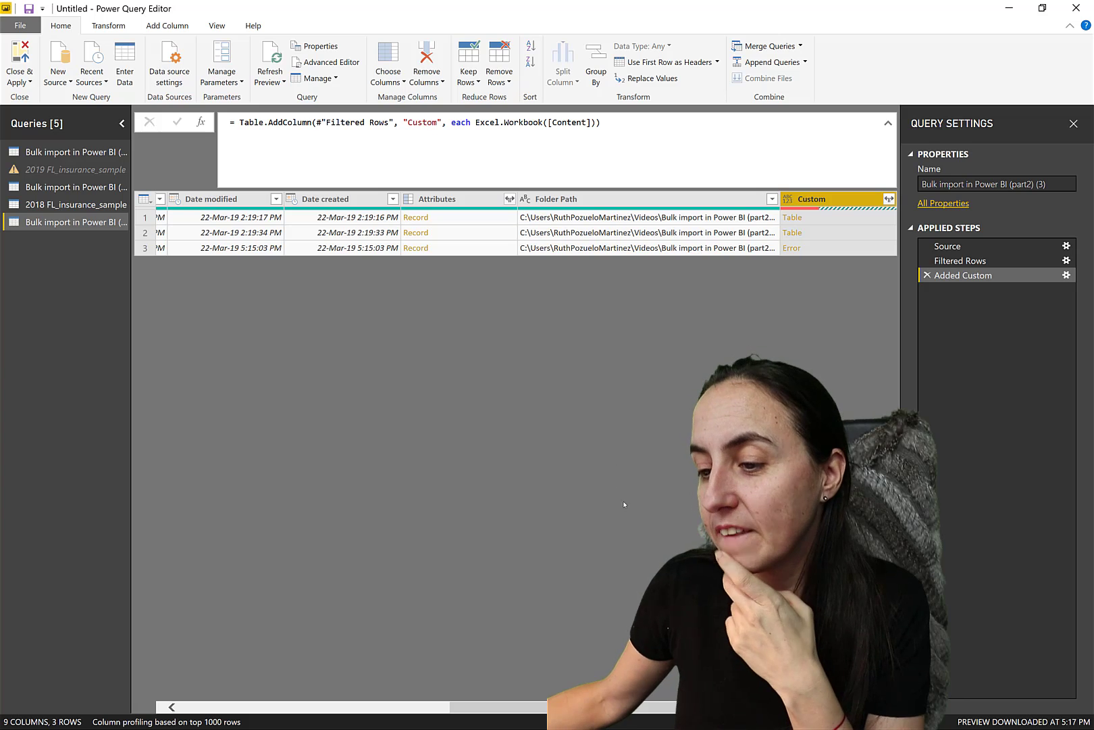
- Expand the Attributes record column to include only the Hidden field
click(509, 199)
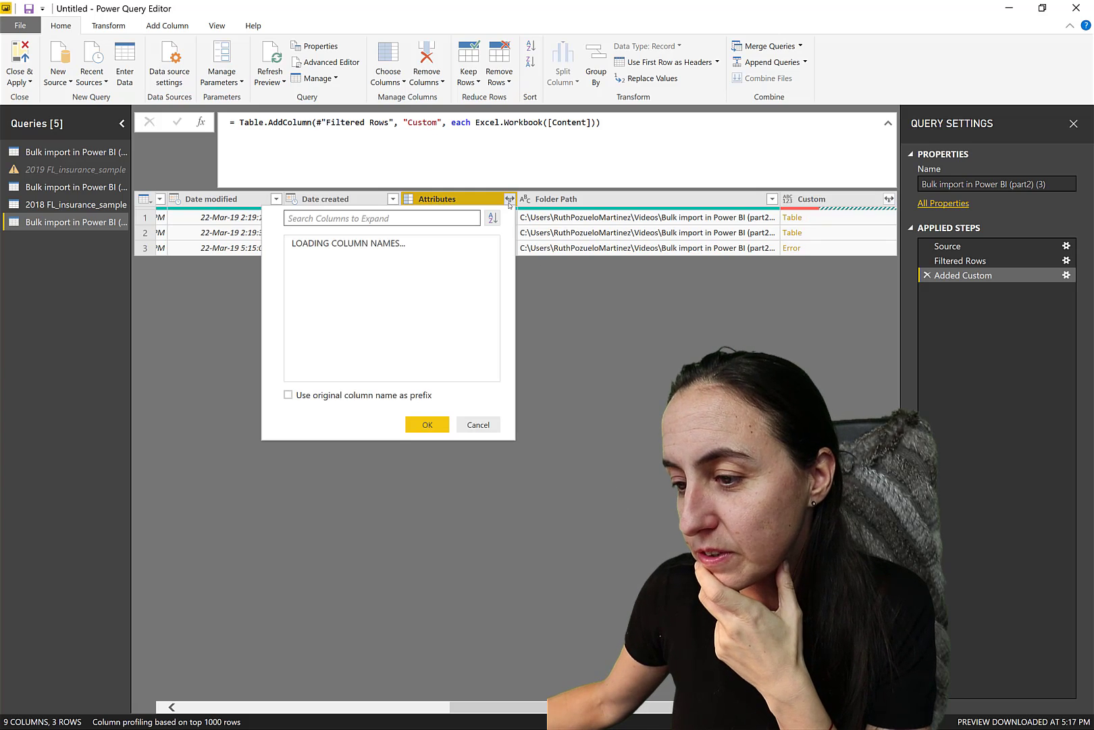
click(353, 244)
click(296, 316)
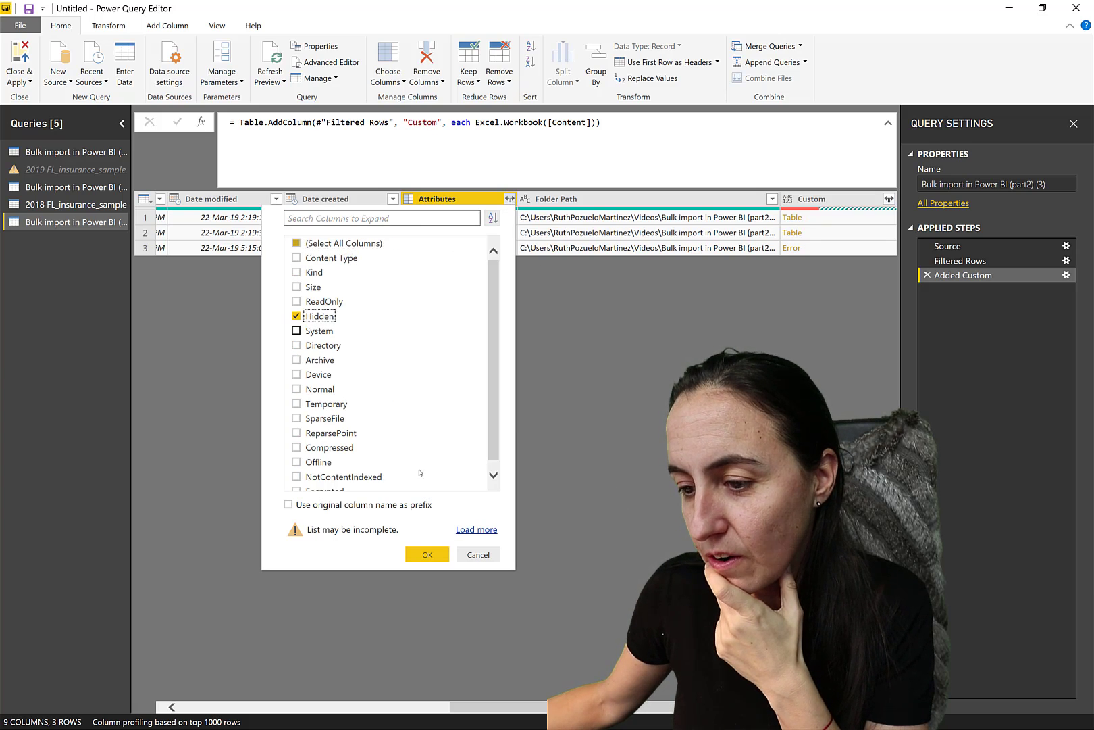
click(417, 554)
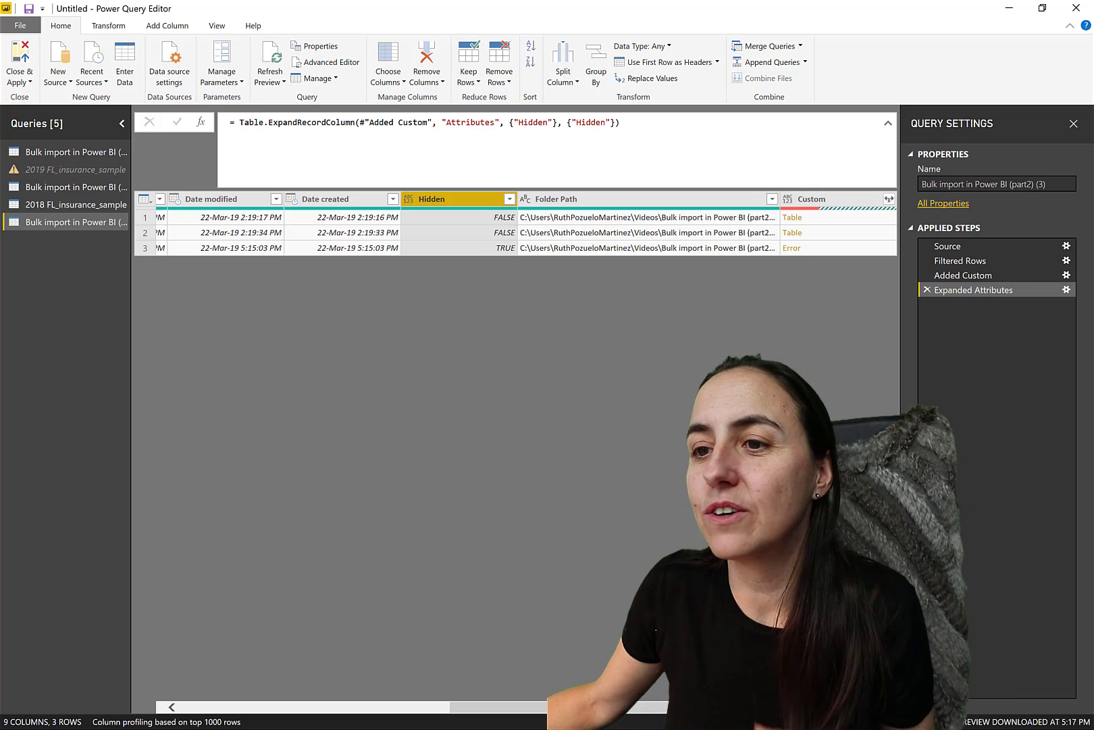
- Switch to Excel to view the open 2018 FL_insurance_sample workbook, return to Power Query Editor and check the file names against the Hidden values
key(alt+Tab)
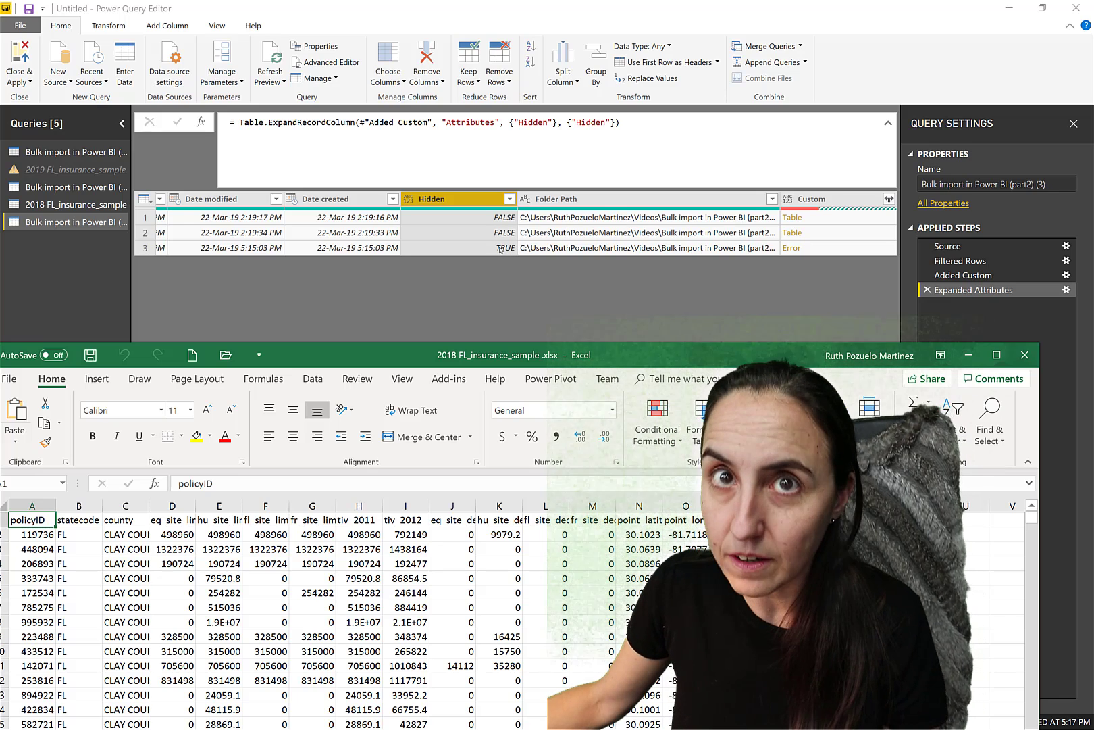
click(758, 301)
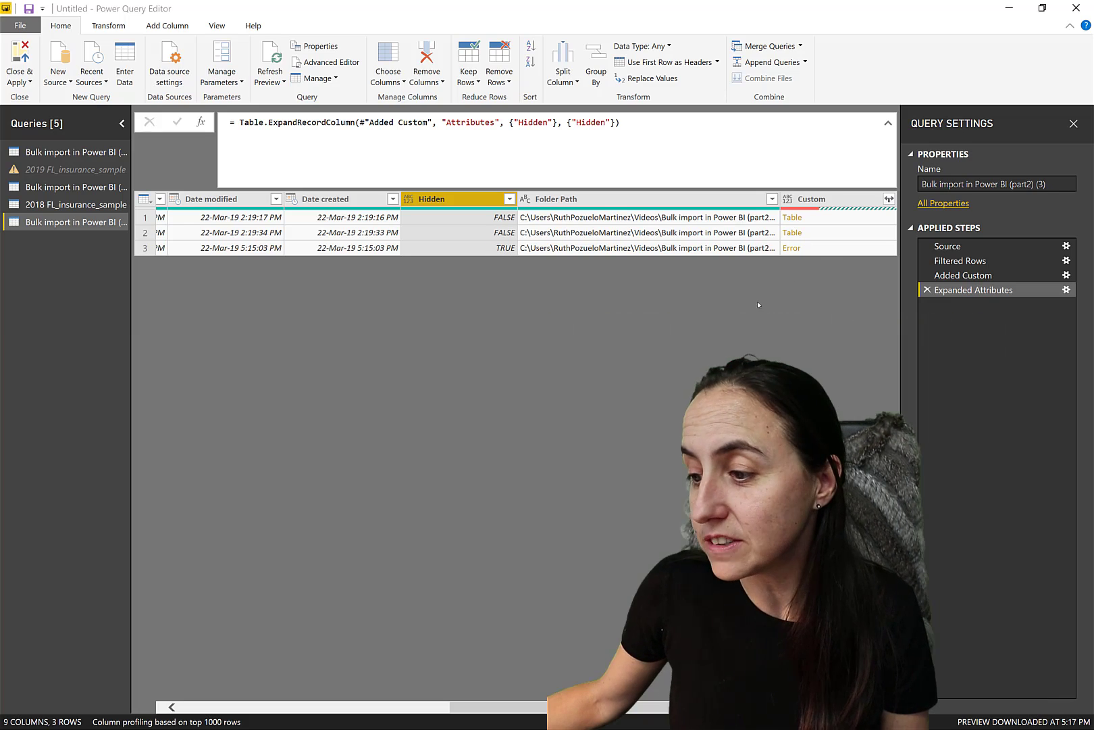
scroll(192, 680, left, 5)
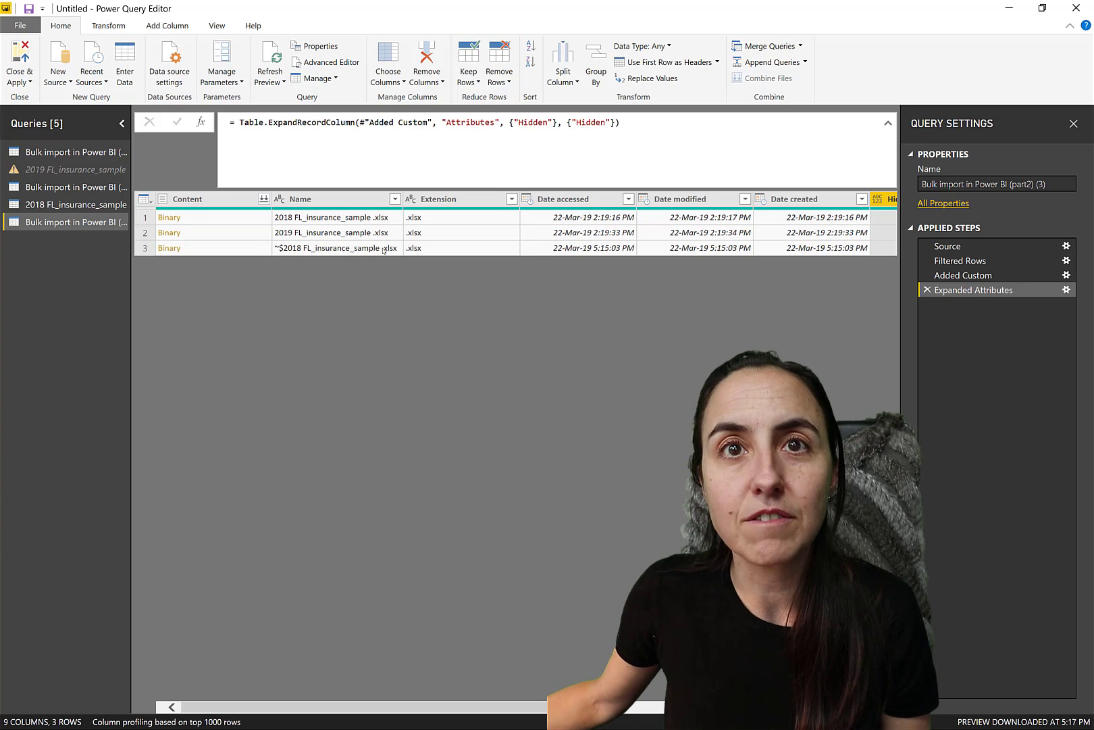
scroll(525, 706, right, 5)
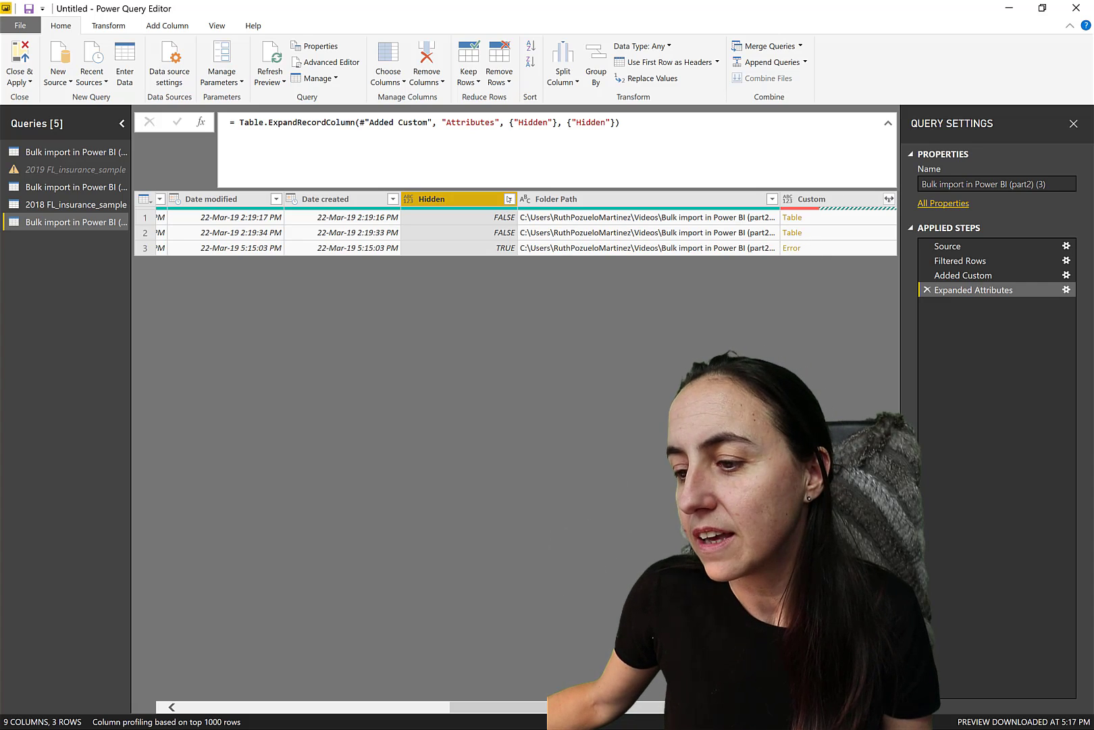
- Filter the Hidden column to keep only FALSE rows
click(512, 197)
click(318, 355)
click(320, 371)
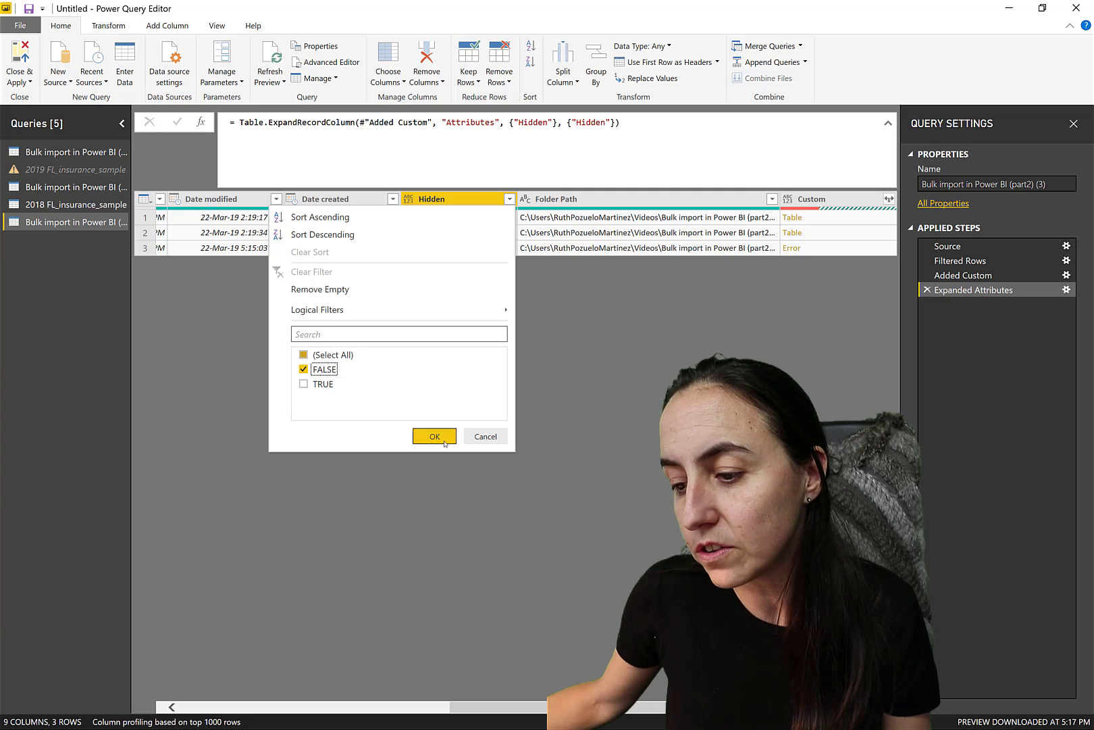
click(432, 437)
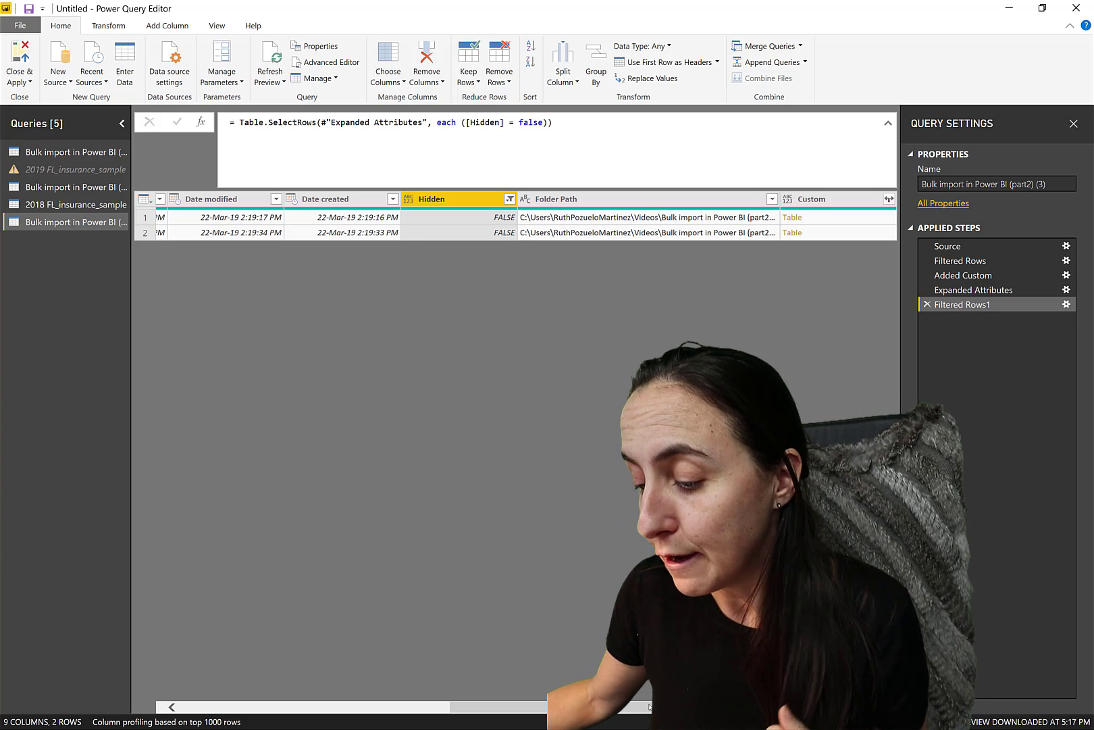
- Remove every column except Custom from the filtered Excel files query
scroll(331, 680, left, 5)
scroll(330, 680, right, 5)
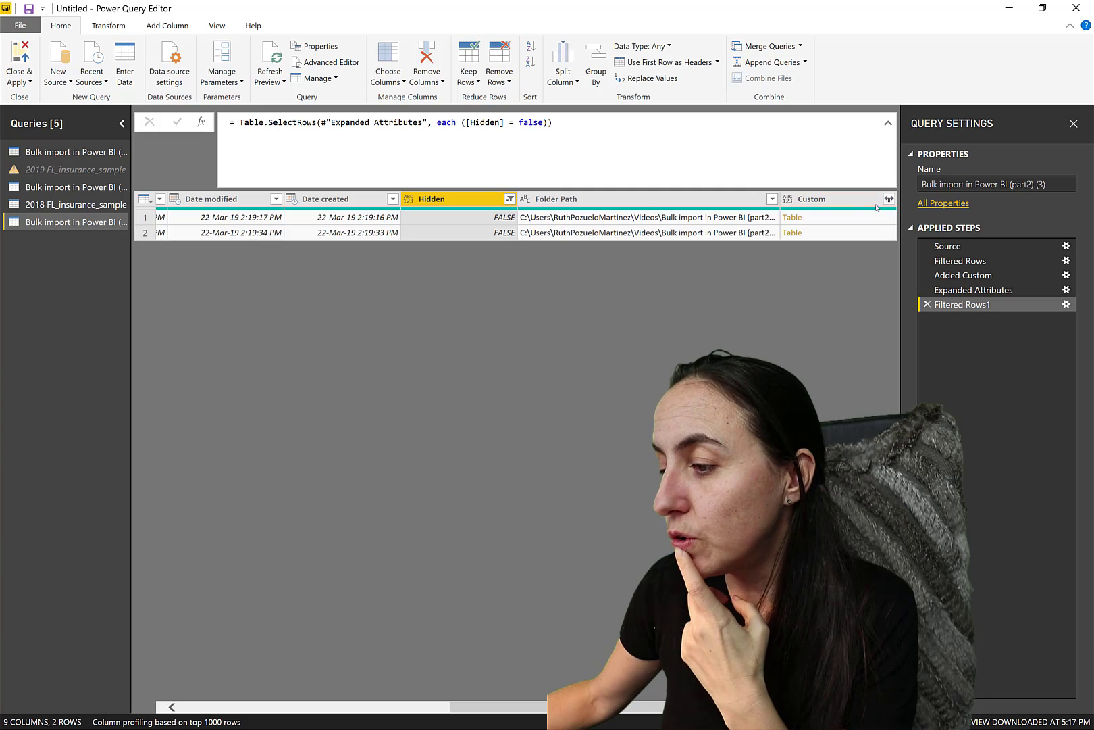
right_click(854, 197)
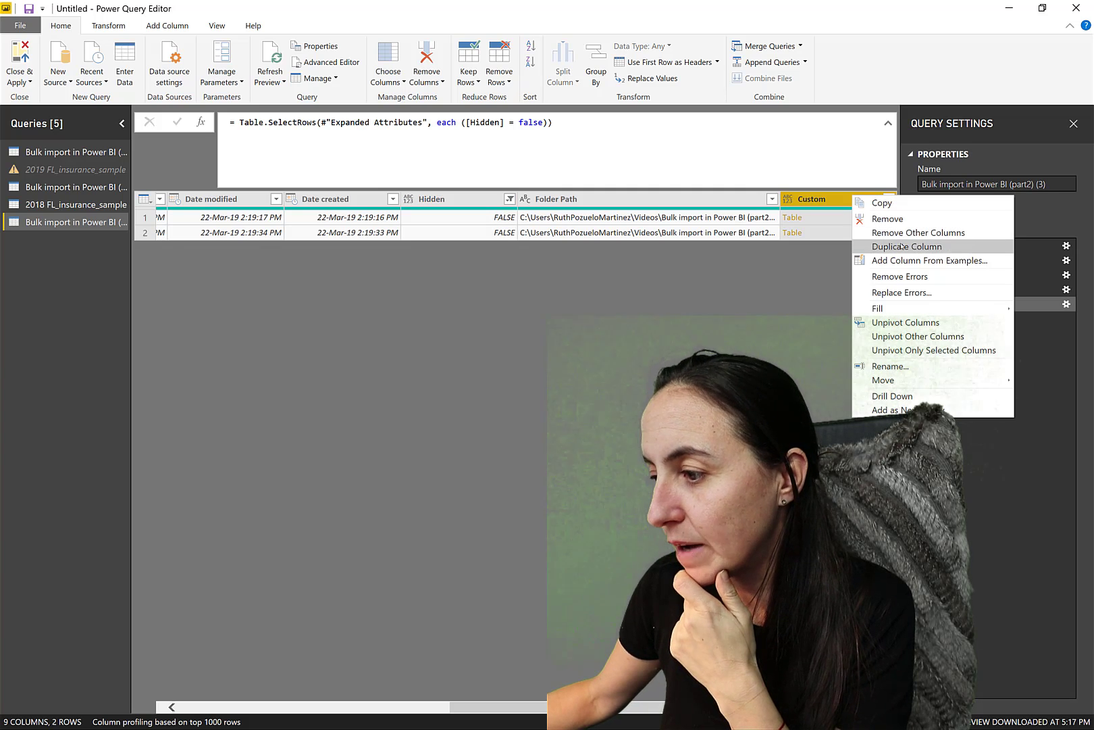
click(900, 233)
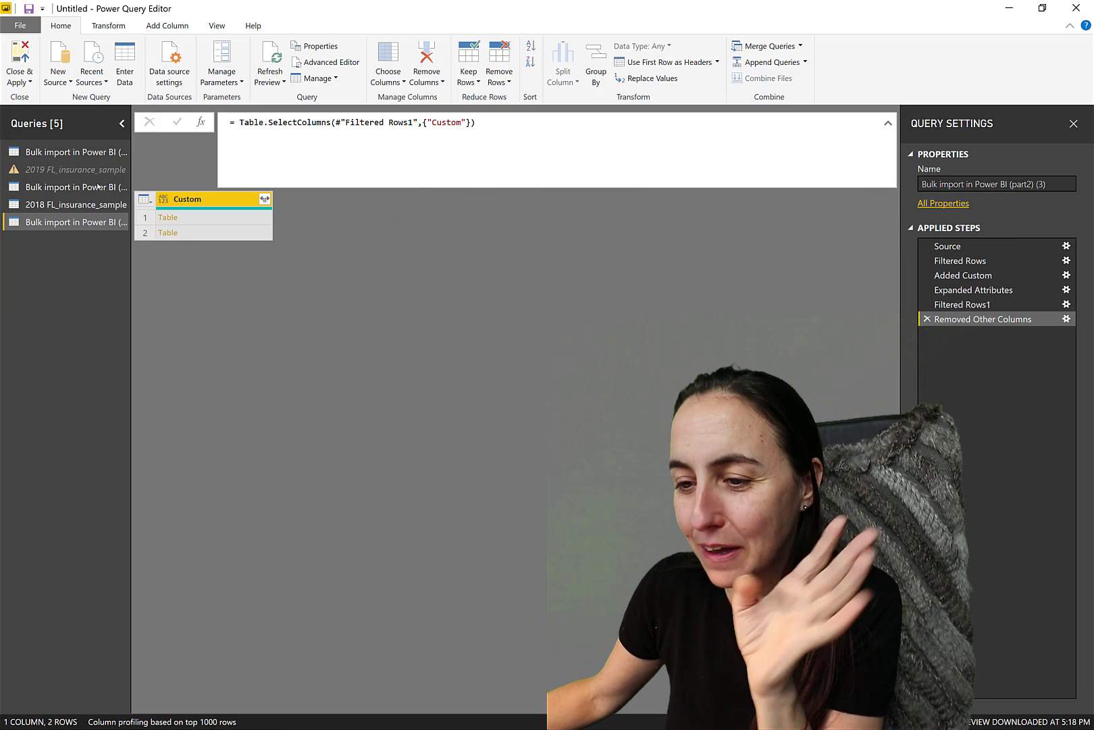
- Expand the Custom column to its Data field only, and expand Data with all its columns, without the original column name prefix
click(264, 199)
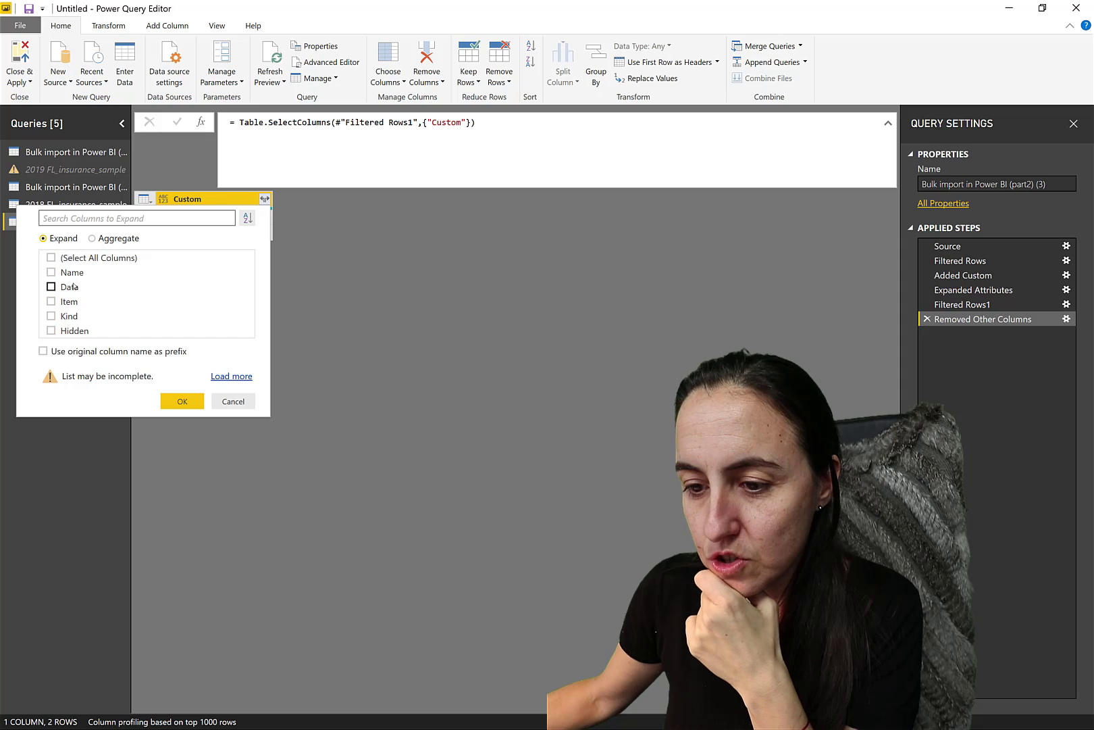
click(182, 401)
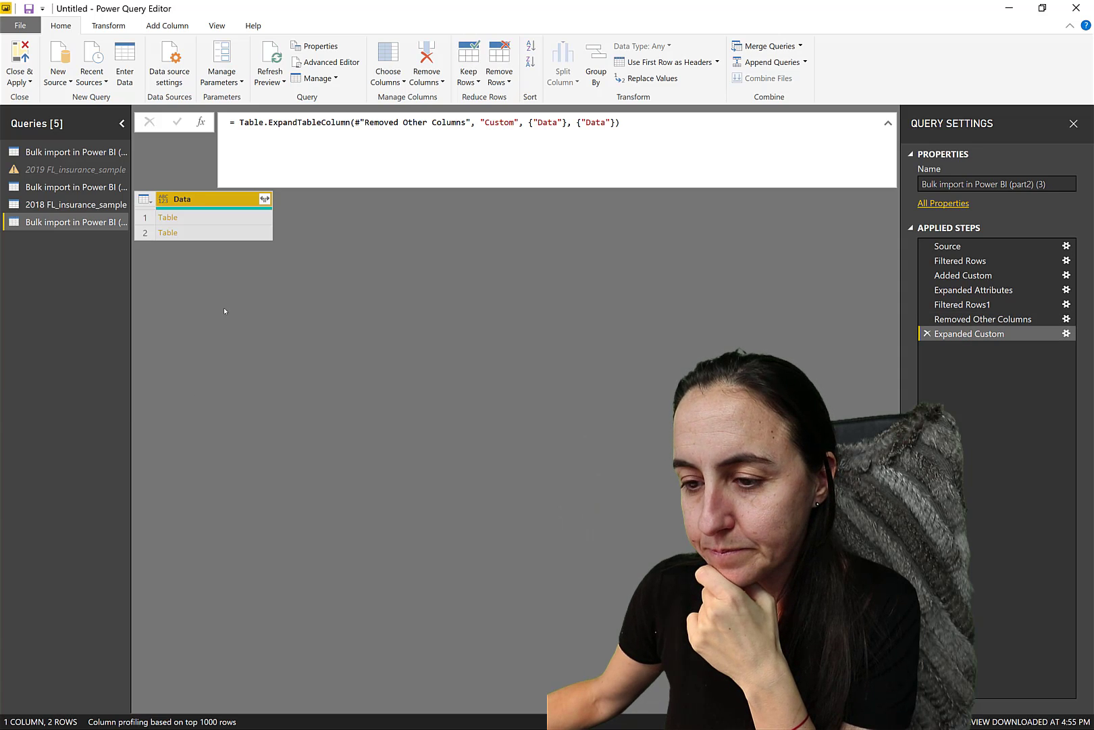
click(264, 200)
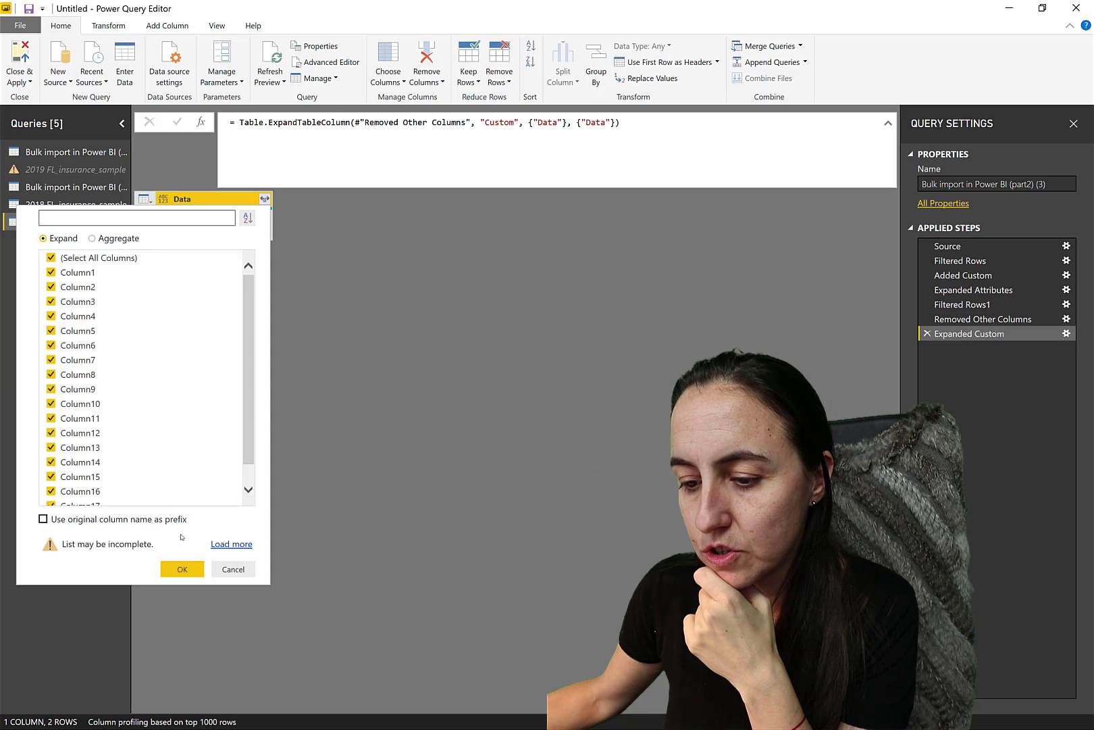
click(181, 568)
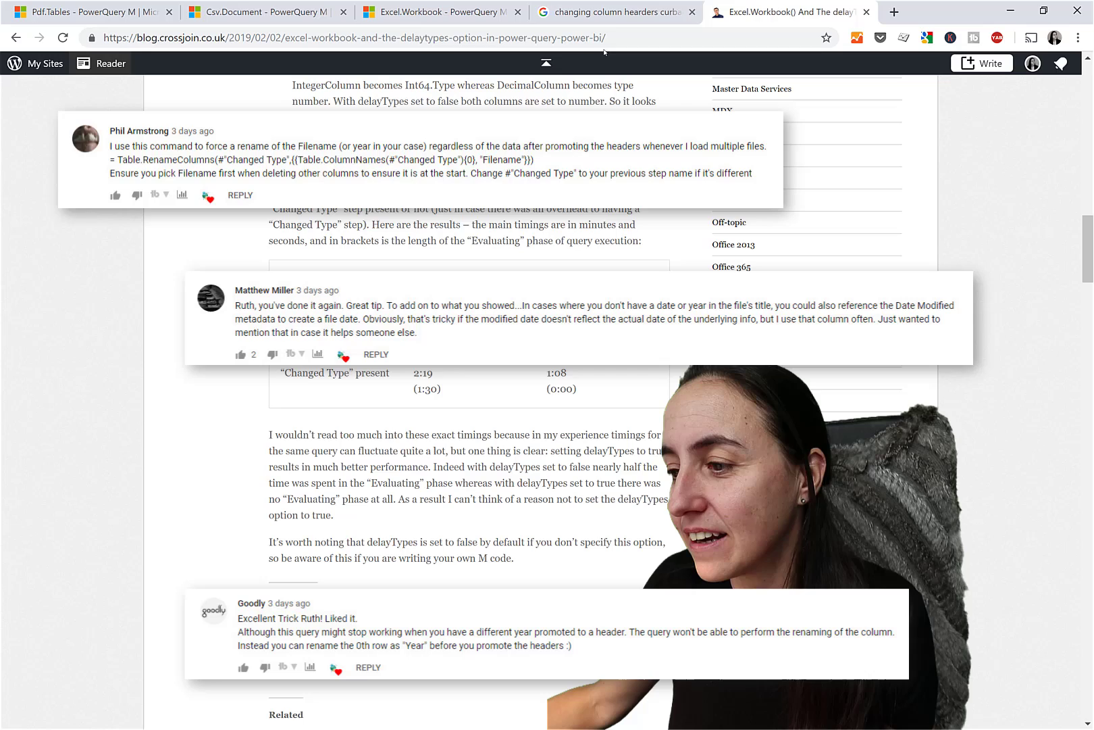
- Show the open Google results for changing column headers curbal in the browser and look through the suggested Power Query videos
click(615, 14)
scroll(473, 390, up, 2)
scroll(479, 385, down, 1)
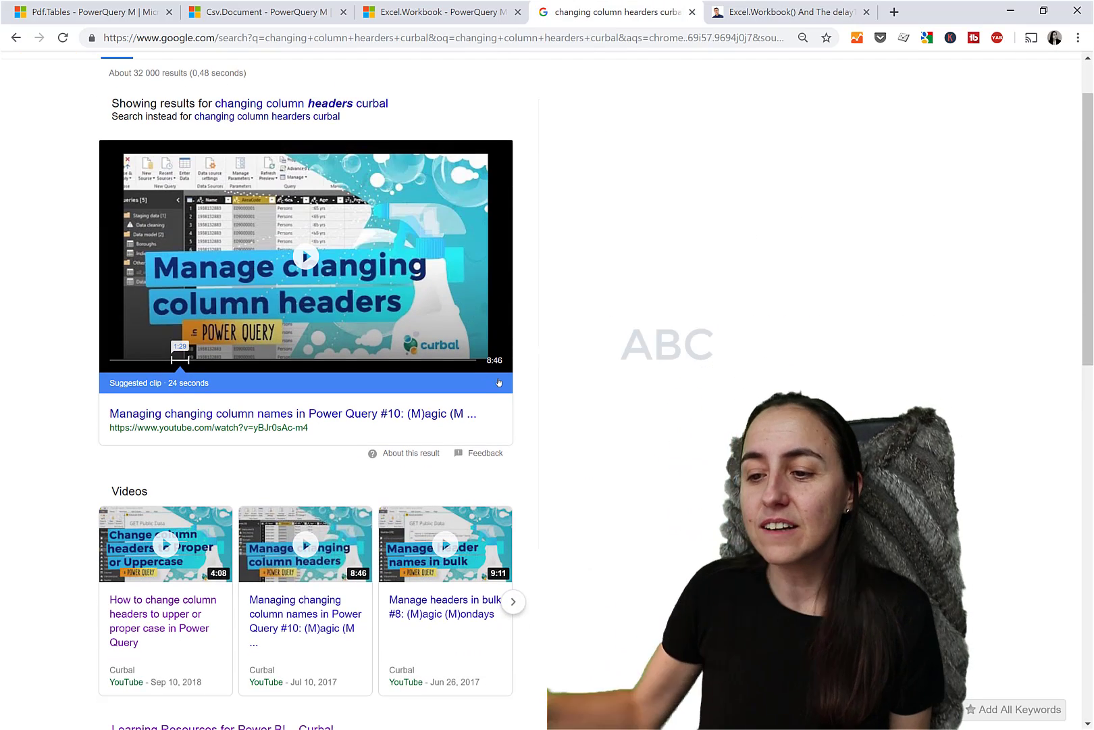